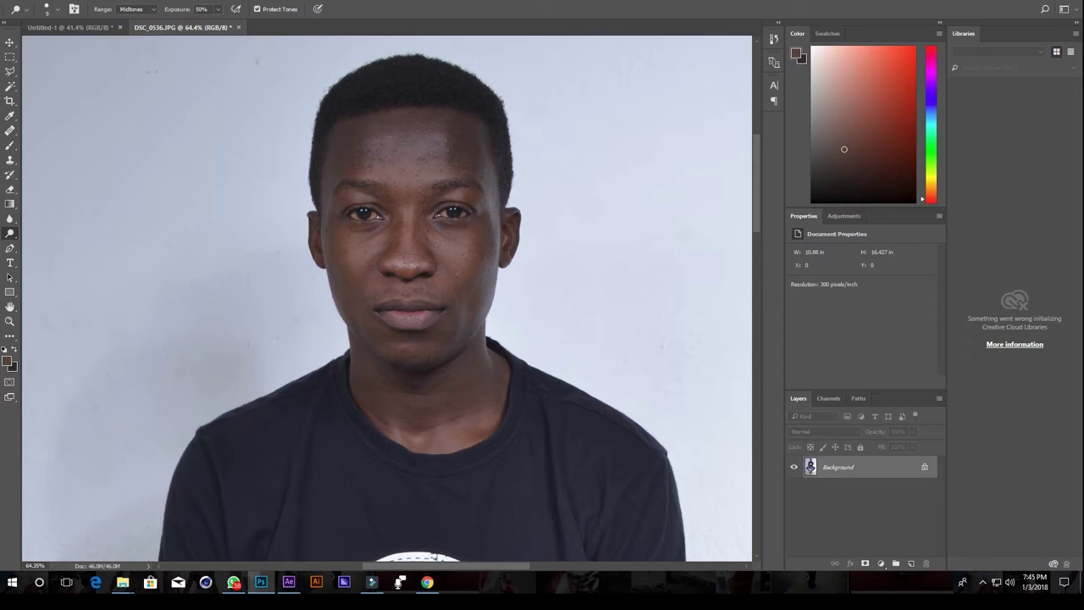
Switch to the blank white 7 × 5 in Untitled-1 document and select the Move tool
left_click(85, 27)
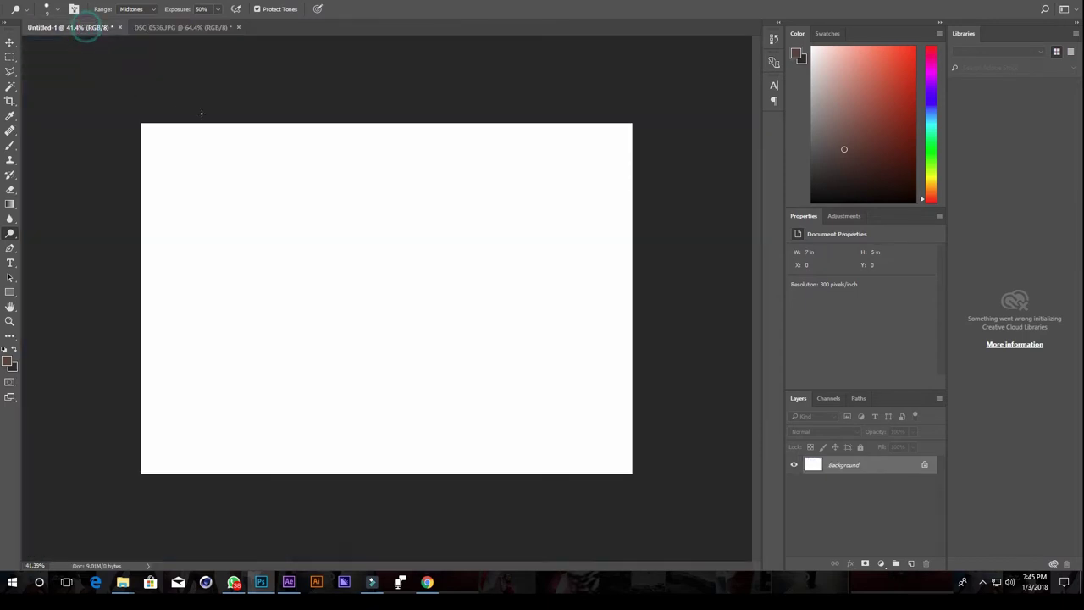
left_click(11, 42)
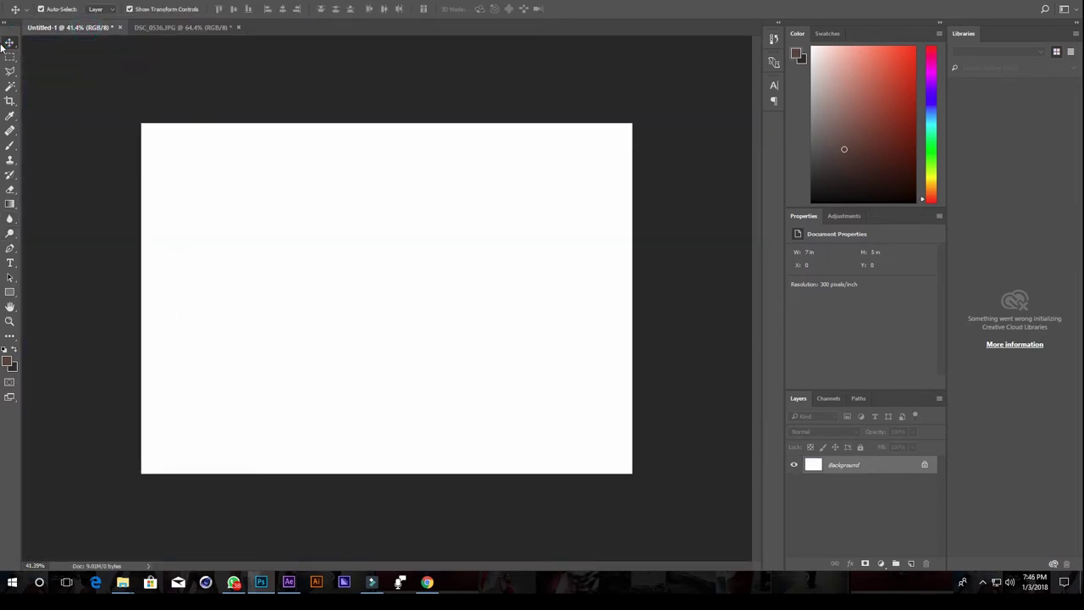
left_click(3, 47)
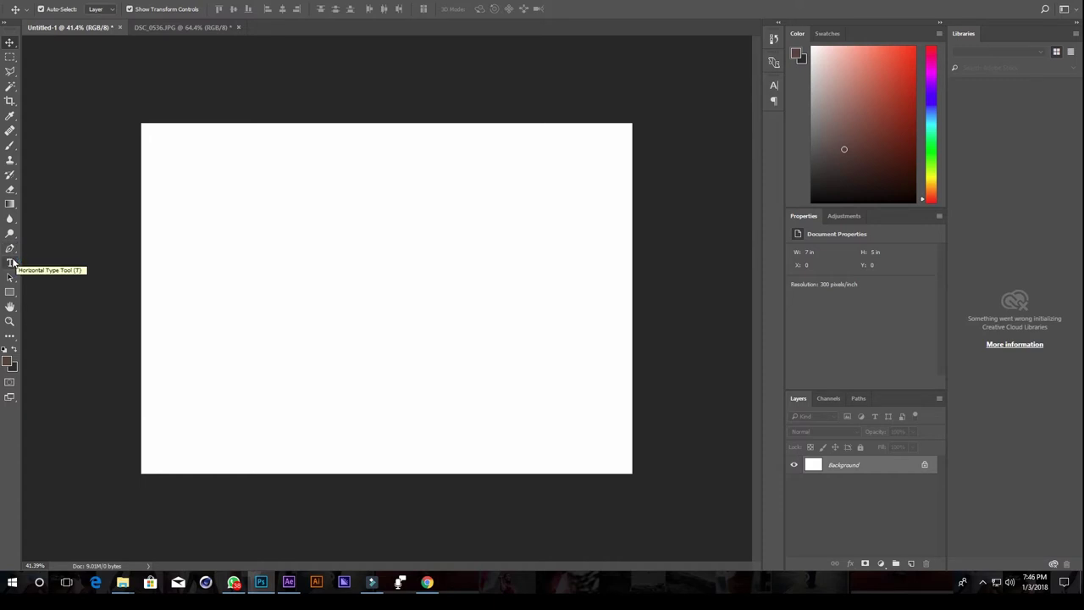
left_click(11, 263)
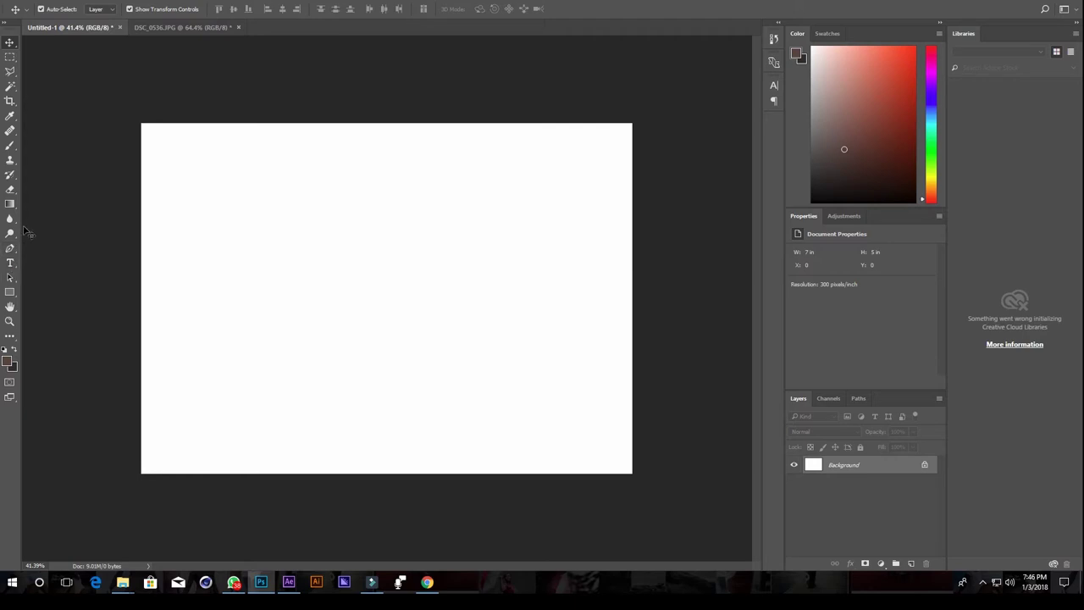
Return to the DSC_0536.JPG portrait, zoomed in with the man's face centred
left_click(173, 29)
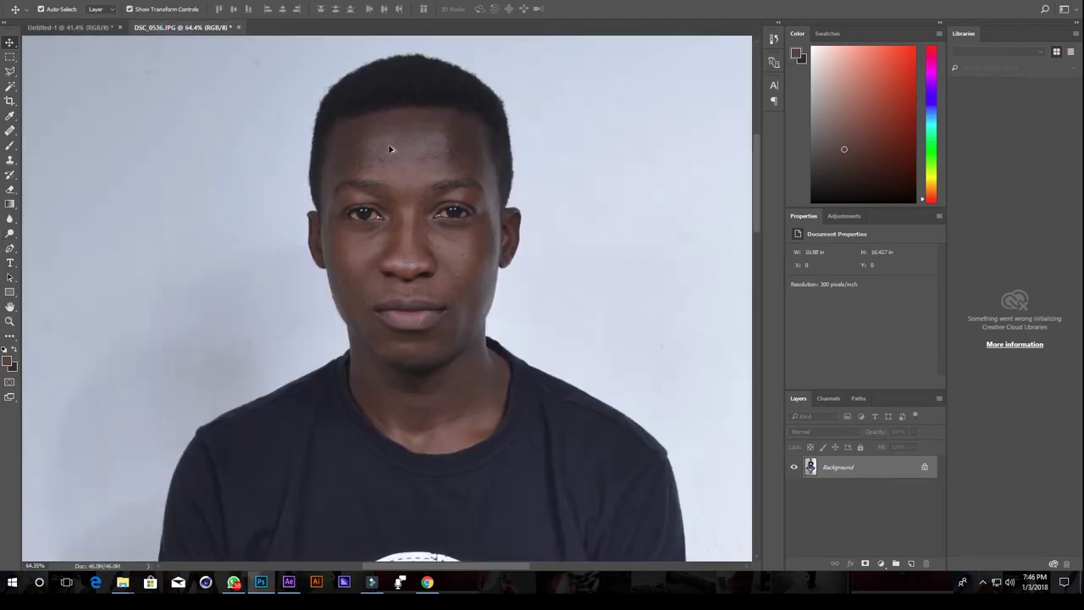
scroll(396, 149, "up", 5)
left_click_drag(470, 189, 358, 215)
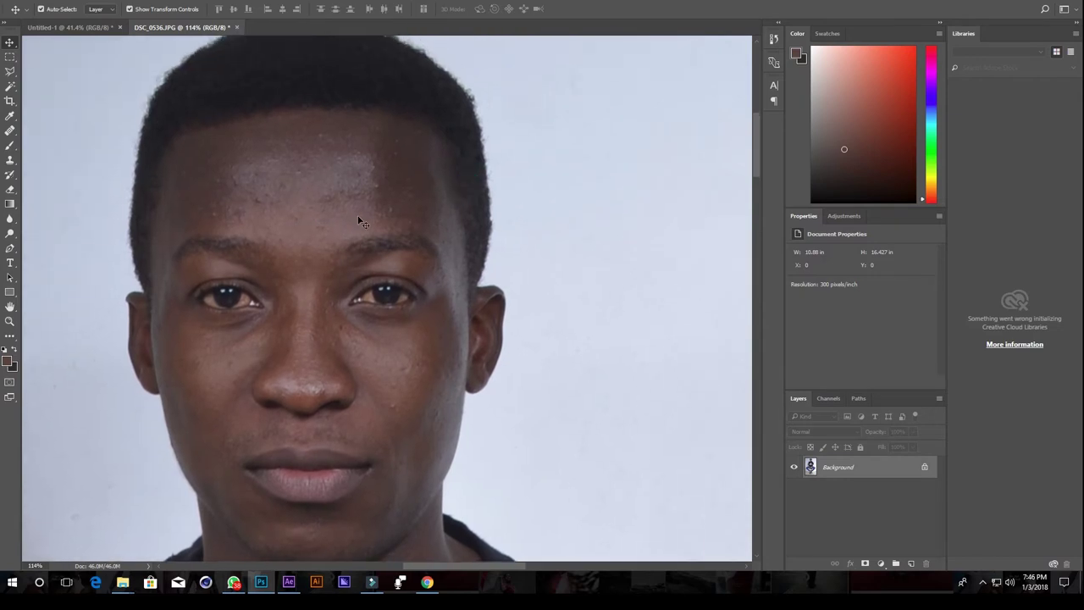
Soften the skin around his left eye and forehead with a 174 px Blur brush
left_click(11, 219)
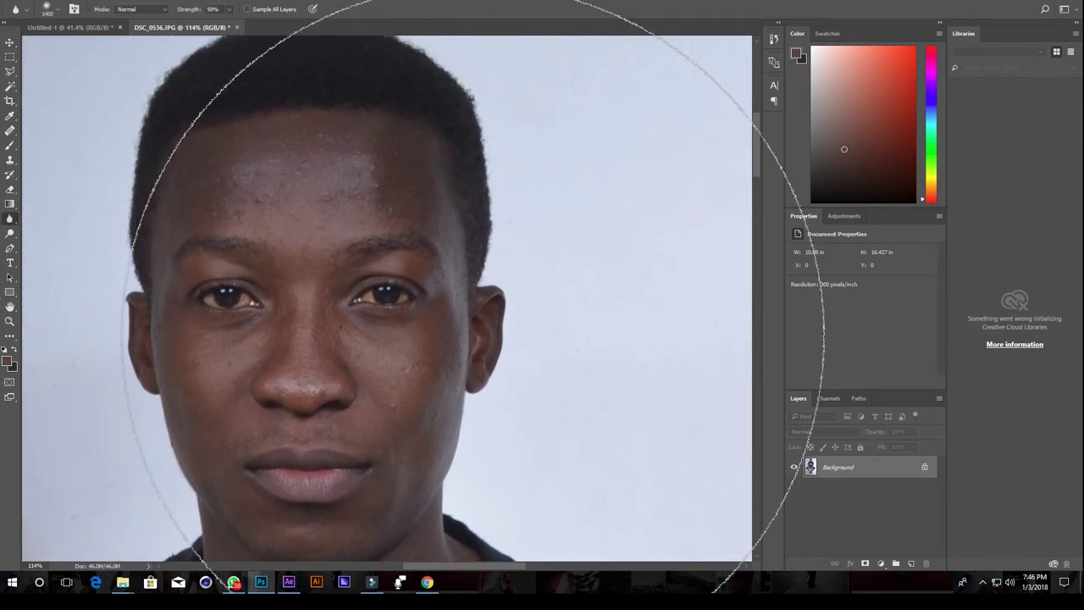
right_click(411, 284)
left_click_drag(528, 291, 521, 289)
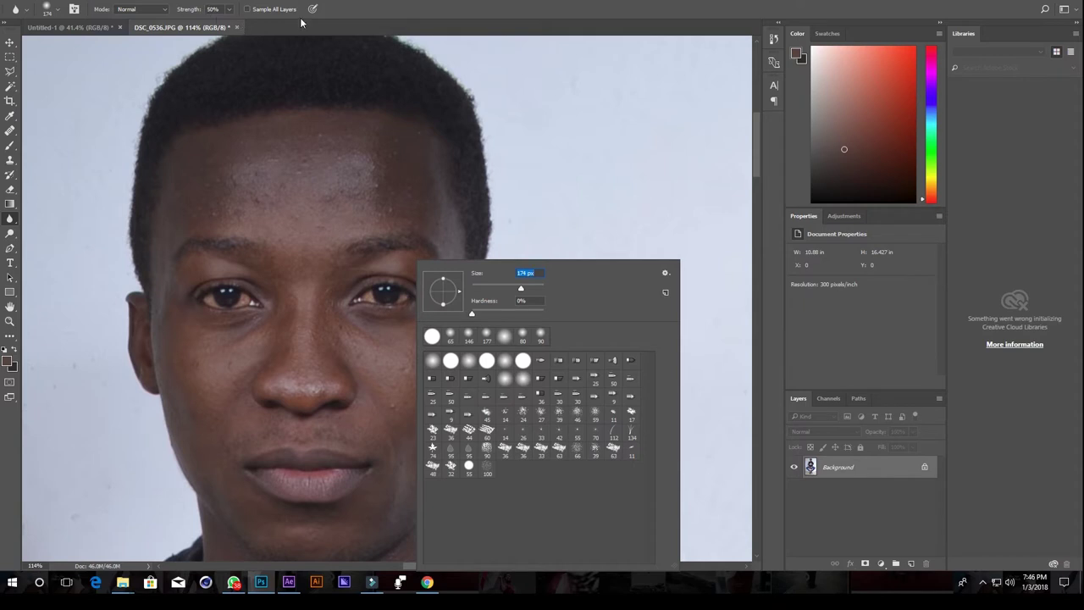
key("Return")
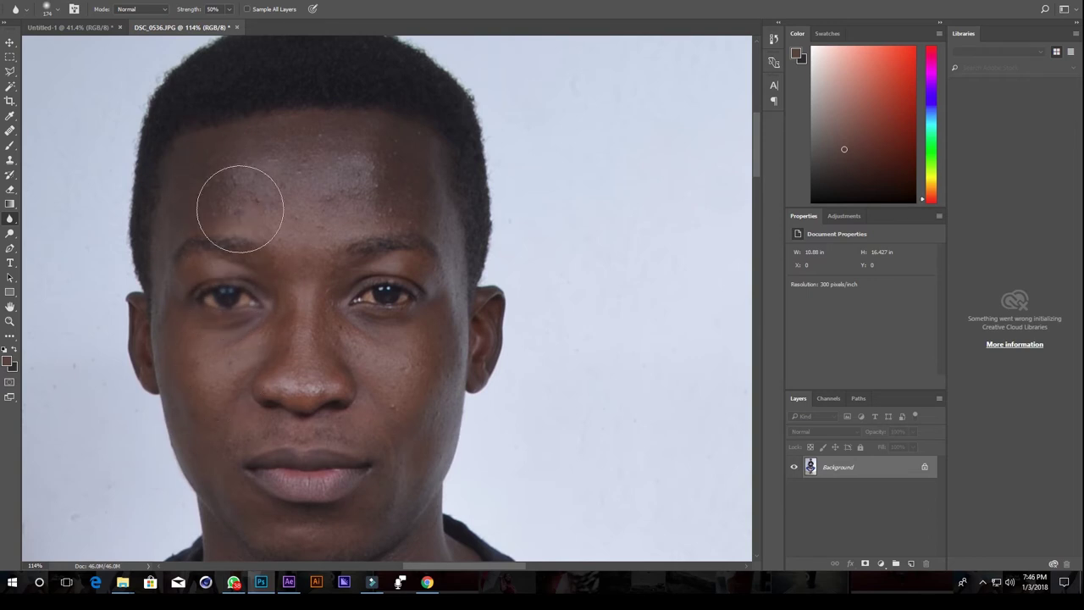
left_click_drag(266, 327, 213, 278)
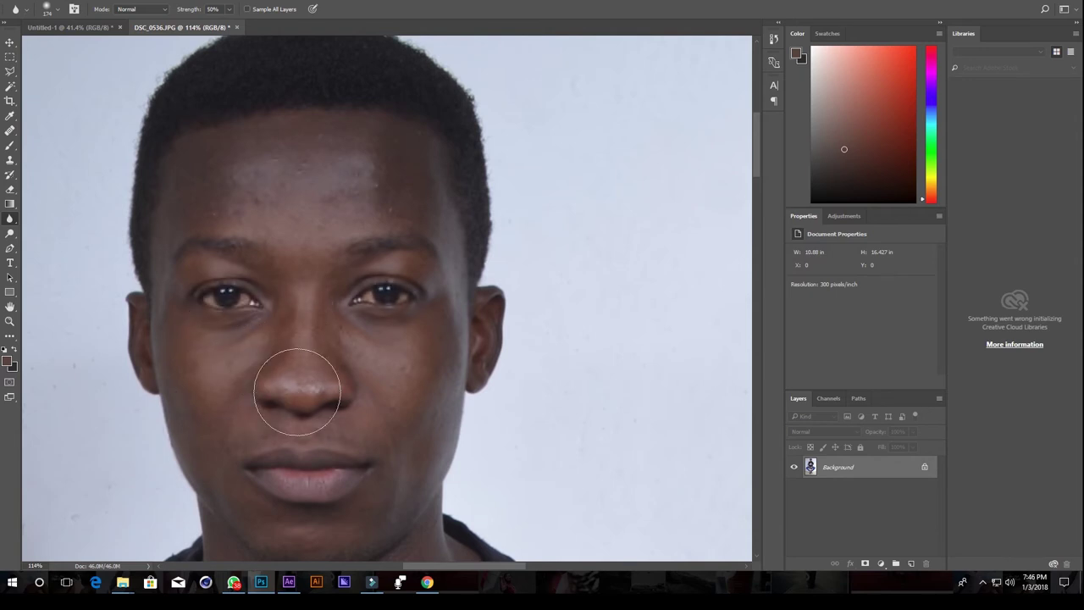
scroll(224, 297, "down", 3, "alt")
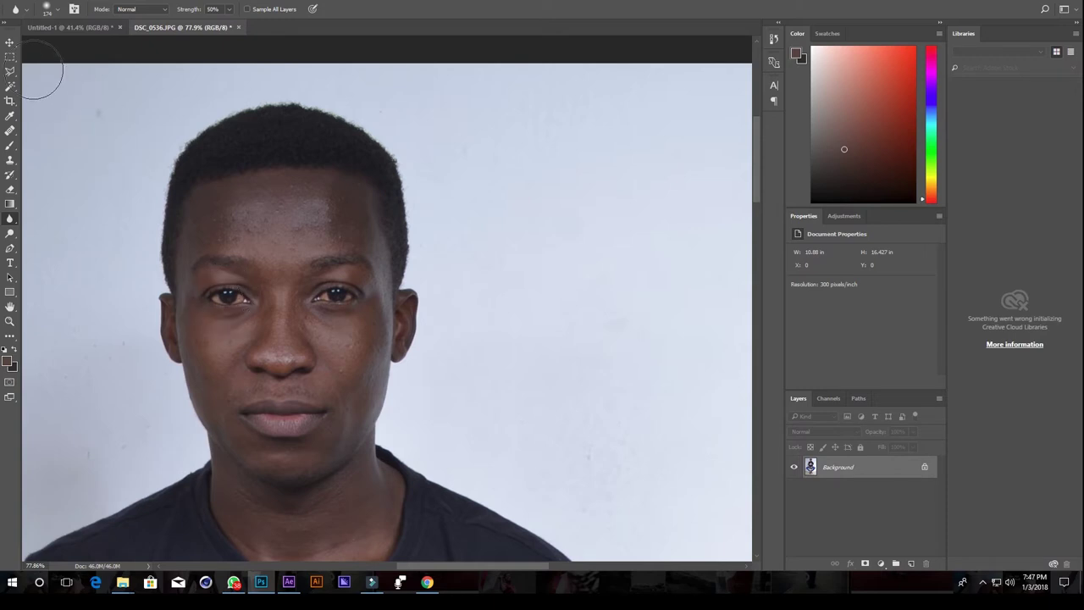
left_click(11, 42)
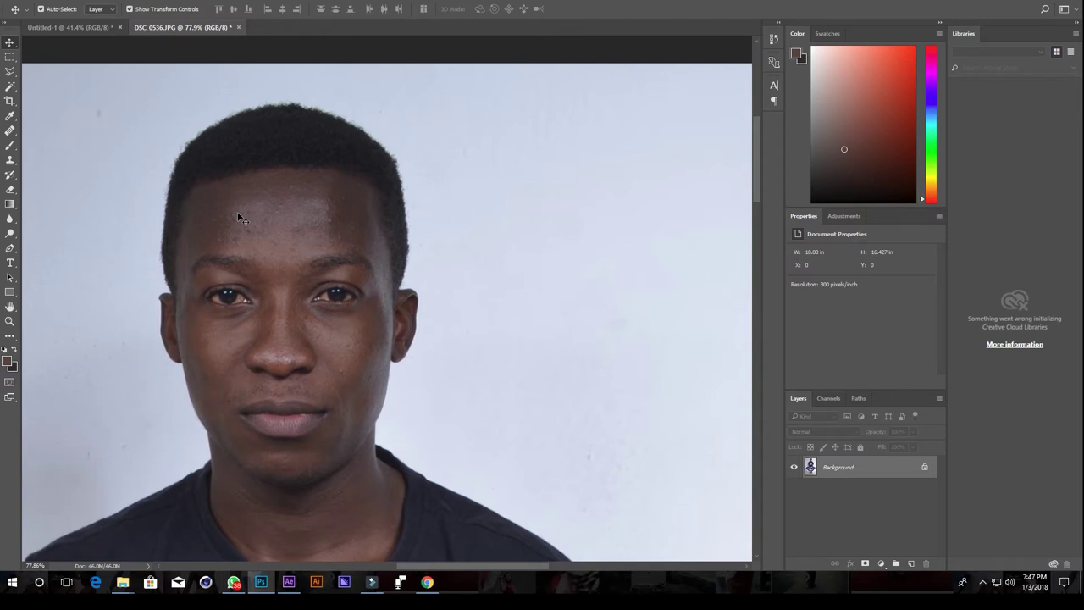
scroll(219, 323, "up", 3, "alt")
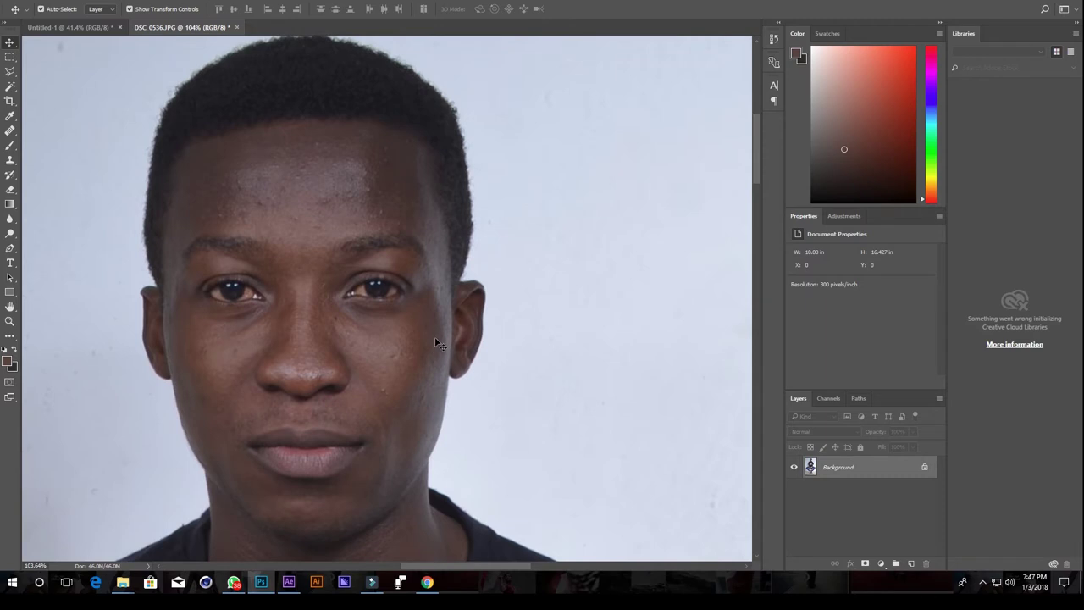
left_click(10, 217)
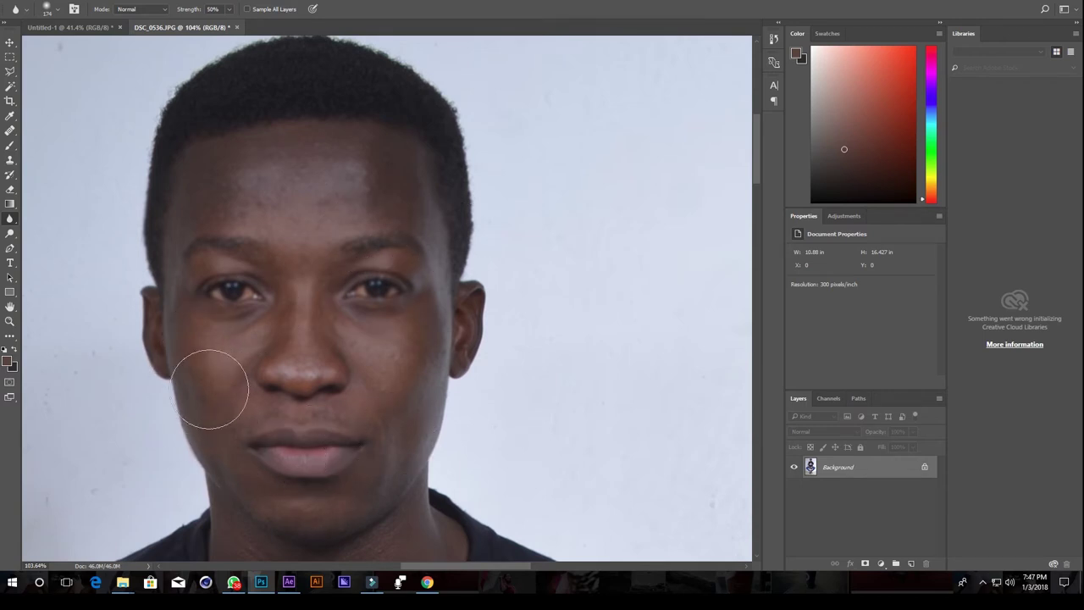
left_click(7, 44)
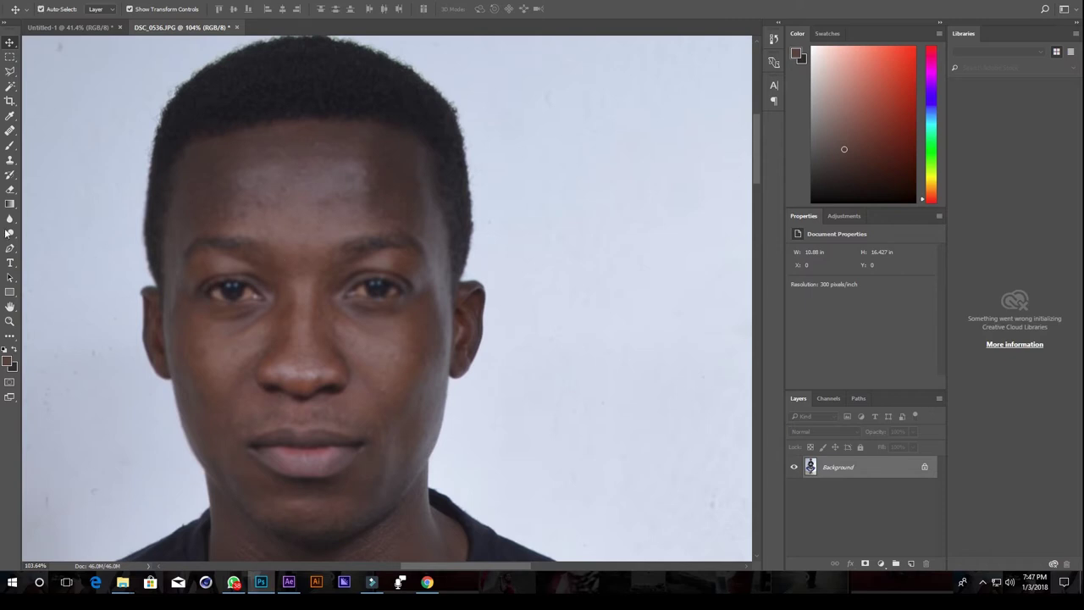
left_click(10, 173)
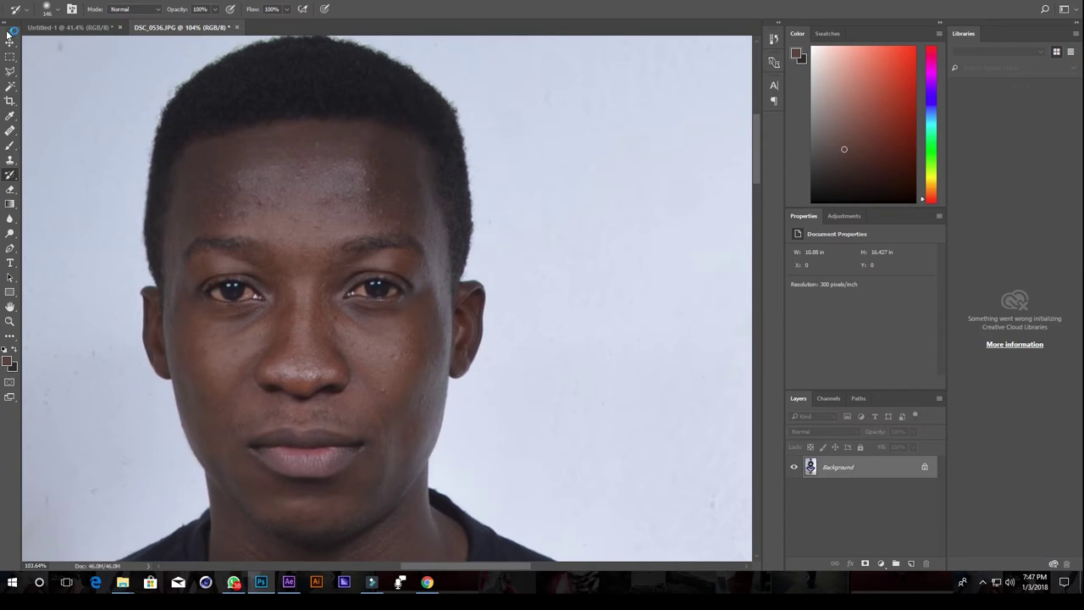
left_click(10, 234)
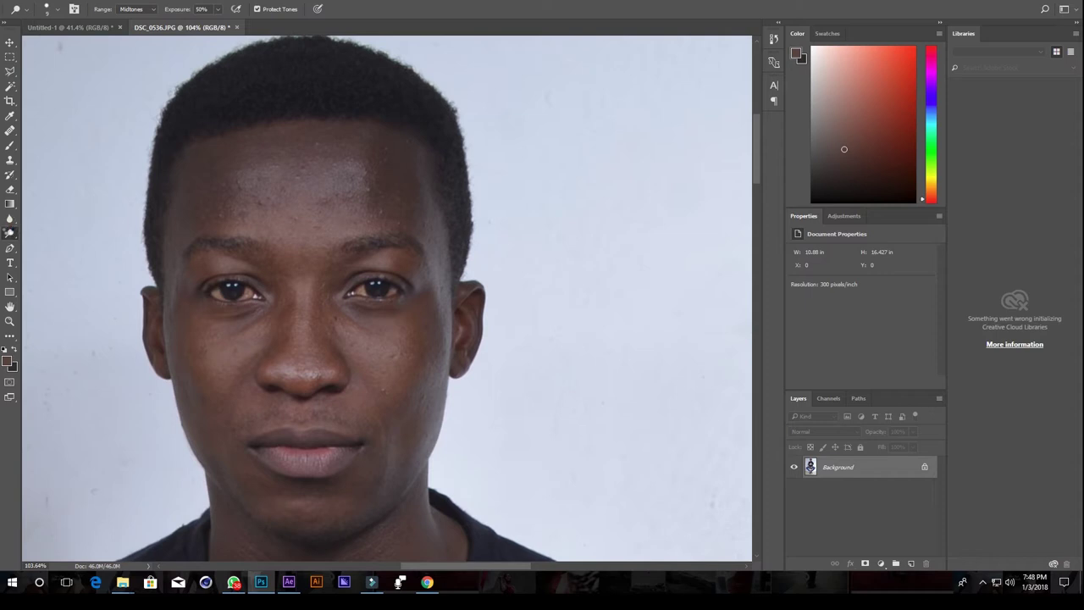
Warm the portrait by raising the Camera Raw Filter Temperature to +8
key("ctrl+shift+a")
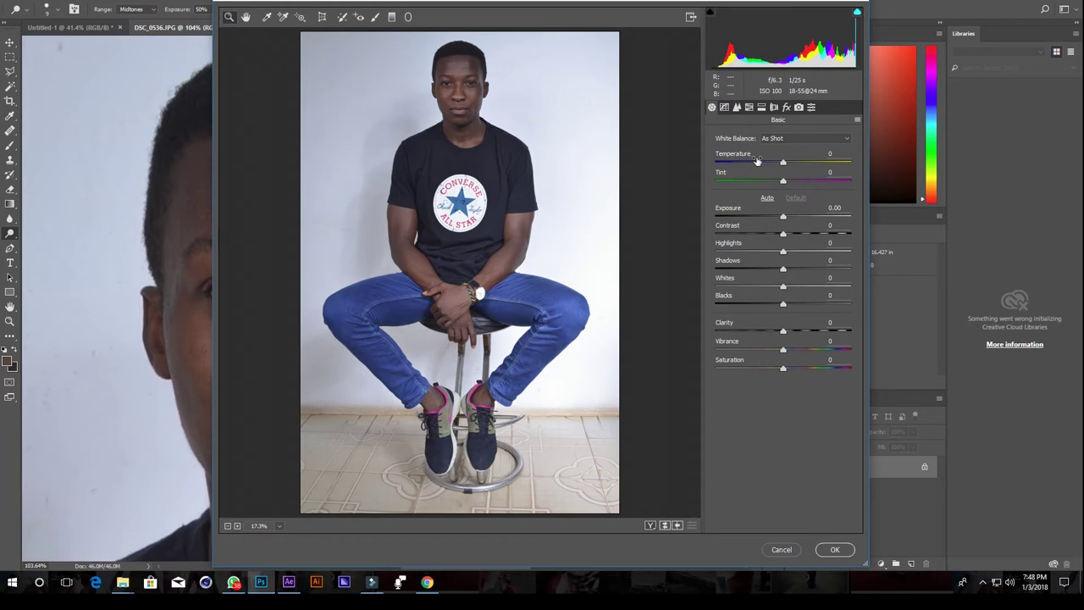
mouse_move(784, 162)
left_mouse_down()
mouse_move(799, 163)
mouse_move(777, 173)
left_mouse_up()
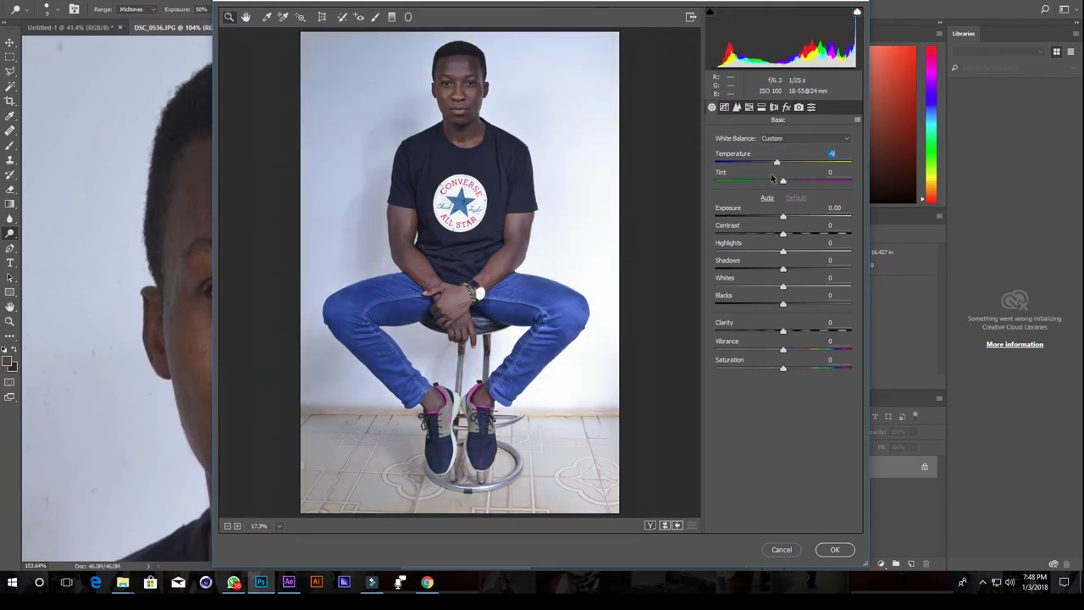
key("Up")
key("Up")
key("Up")
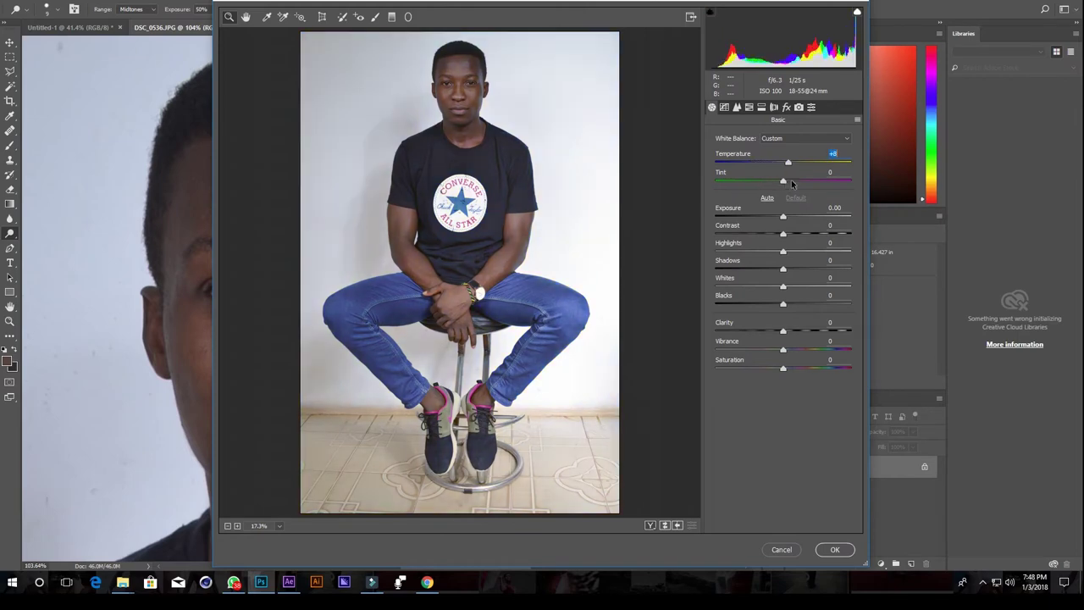
key("Return")
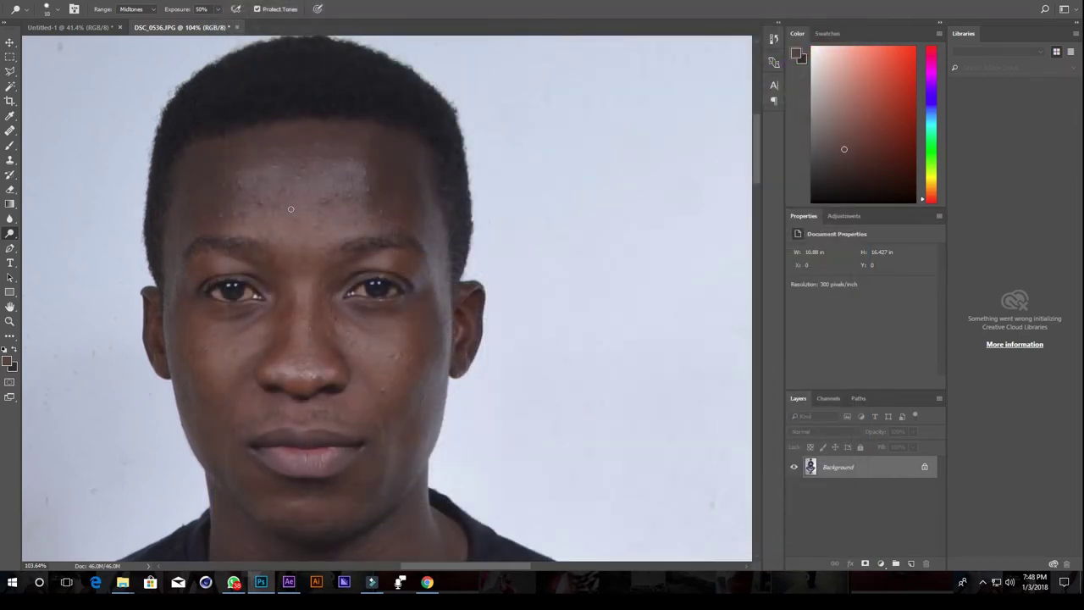
Dodge his forehead, brows, under-eyes, nose and cheeks with an enlarged brush
key("bracketright")
key("bracketright")
key("bracketright")
scroll(270, 330, "up", 1)
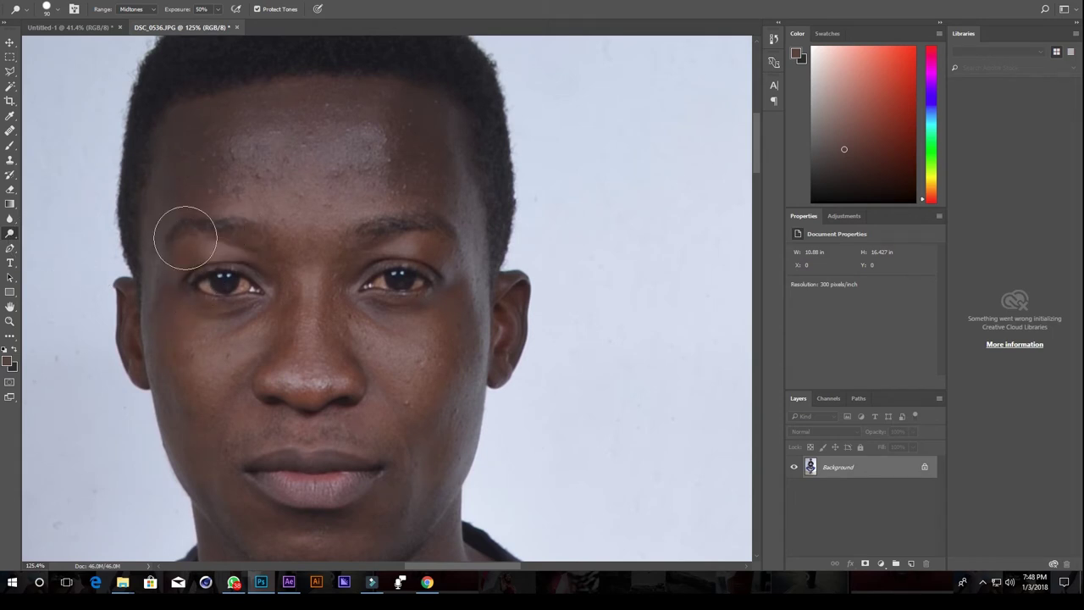
mouse_move(185, 238)
left_mouse_down()
mouse_move(182, 225)
mouse_move(217, 189)
mouse_move(211, 280)
mouse_move(244, 329)
mouse_move(194, 279)
left_mouse_up()
mouse_move(363, 194)
left_mouse_down()
mouse_move(466, 305)
mouse_move(339, 109)
mouse_move(314, 170)
mouse_move(254, 97)
mouse_move(261, 145)
mouse_move(302, 205)
mouse_move(213, 296)
mouse_move(279, 356)
left_mouse_up()
mouse_move(424, 322)
left_mouse_down()
mouse_move(443, 380)
mouse_move(339, 279)
left_mouse_up()
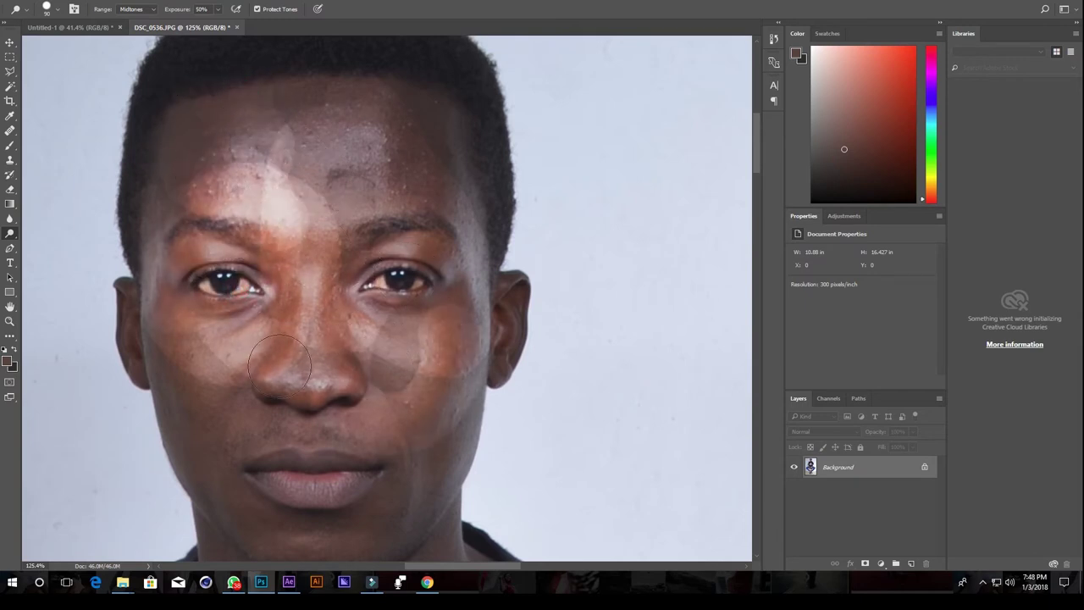
left_click_drag(280, 364, 242, 339)
Undo the two overdone lightening strokes on the cheeks and nose
key("ctrl+alt+z")
key("ctrl+alt+z")
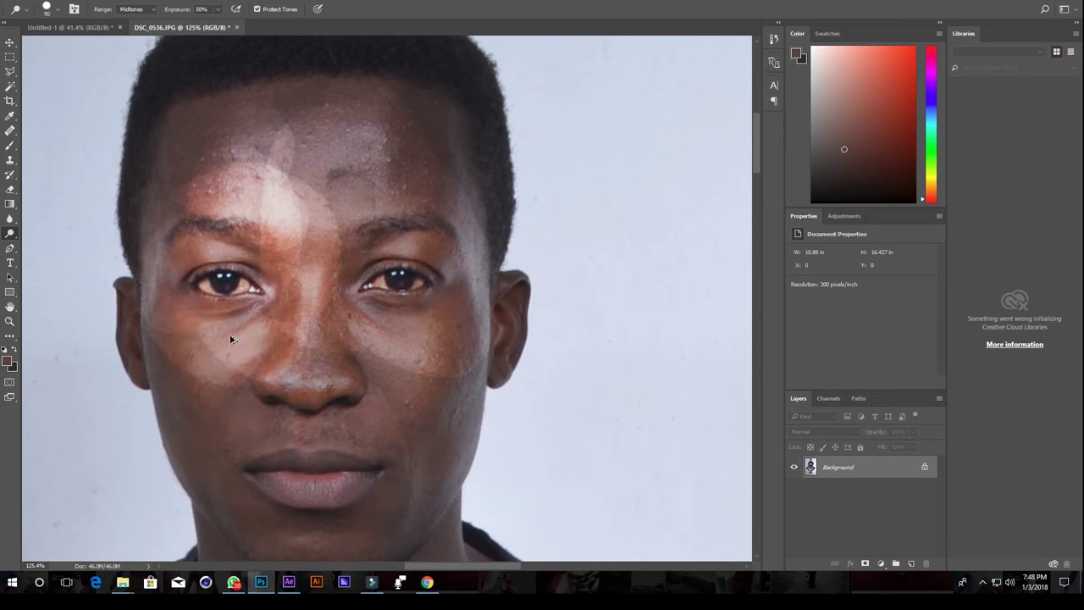
key("ctrl+alt+z")
key("ctrl+alt+z")
key("ctrl+alt+z")
key("ctrl+alt+z")
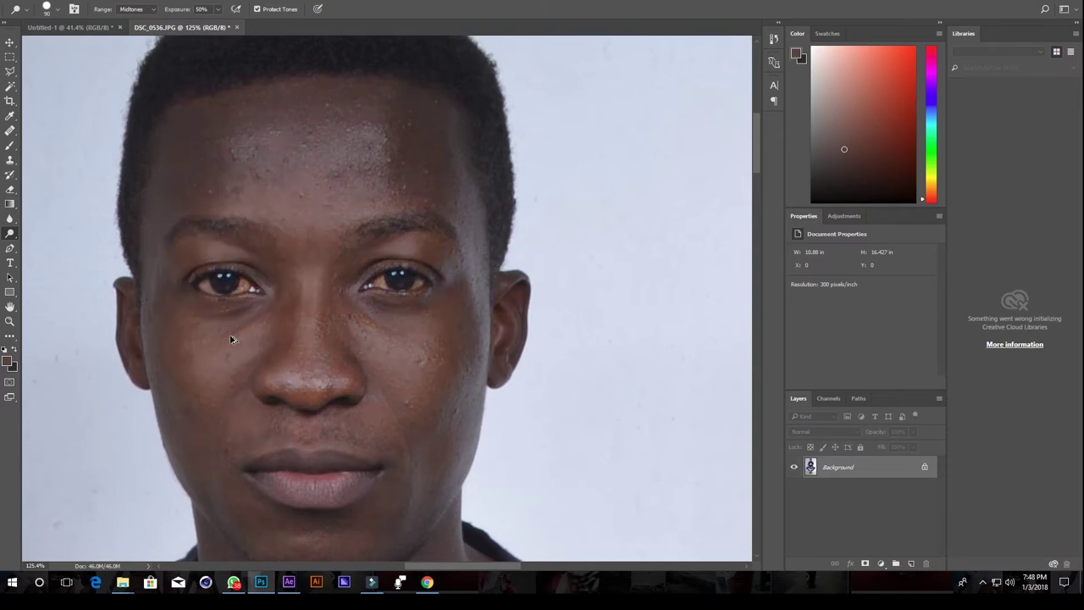
scroll(225, 330, "up", 2)
scroll(224, 330, "up", 2)
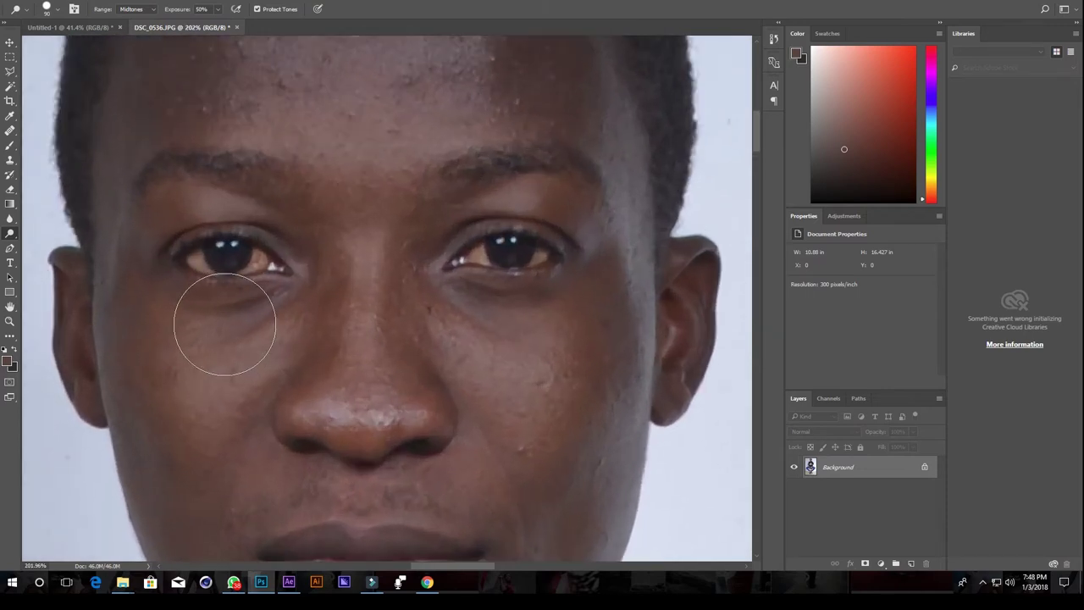
Shrink the dodge brush to 23 px
key("bracketleft")
key("bracketleft")
key("bracketleft")
key("bracketleft")
key("bracketleft")
right_click(416, 221)
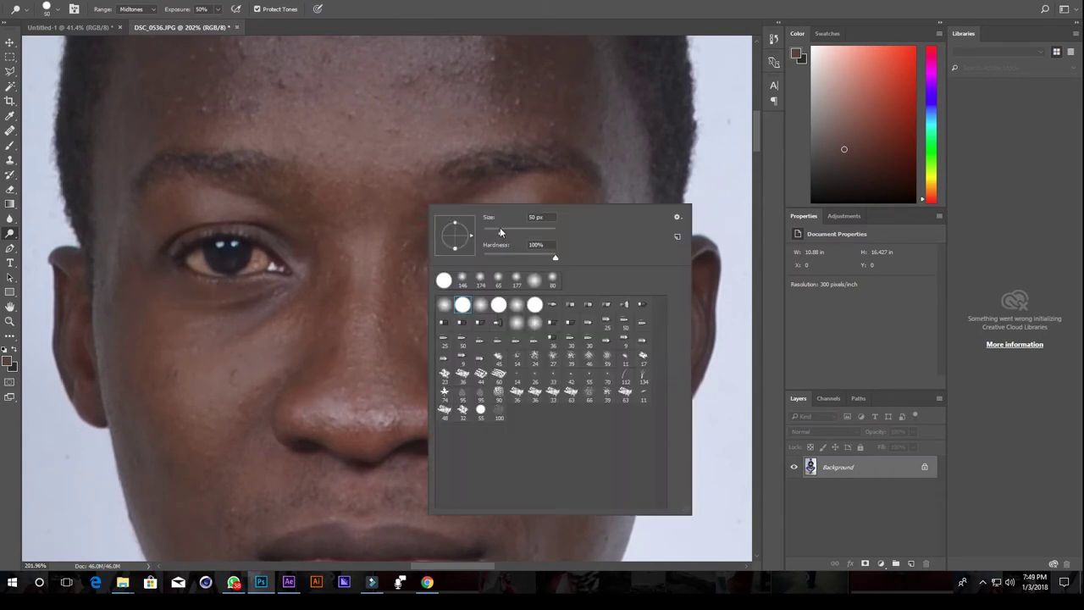
left_click_drag(500, 227, 493, 231)
left_click(471, 16)
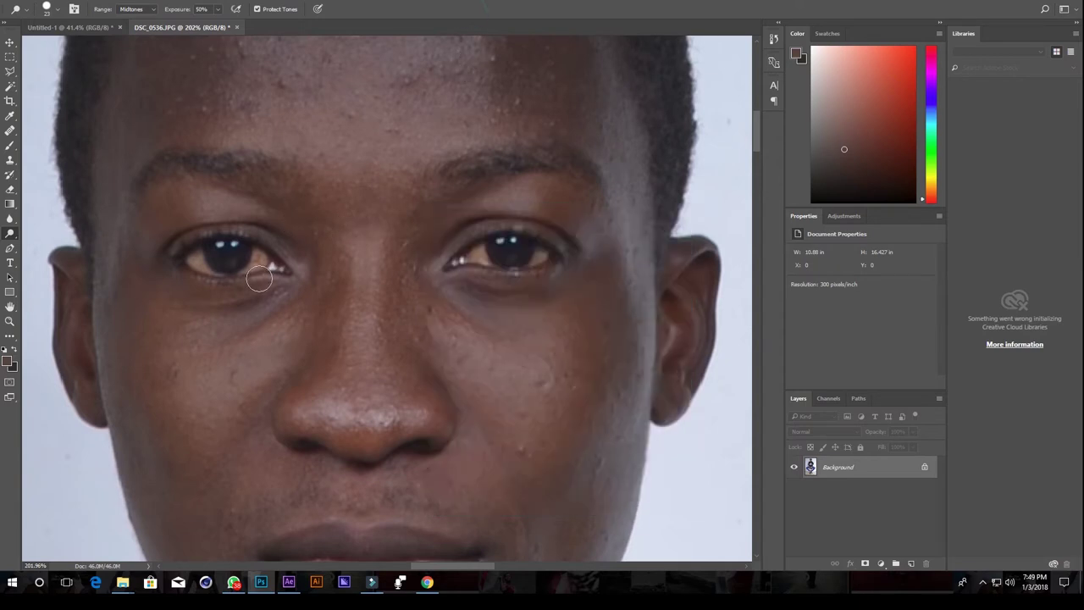
scroll(215, 270, "up", 2)
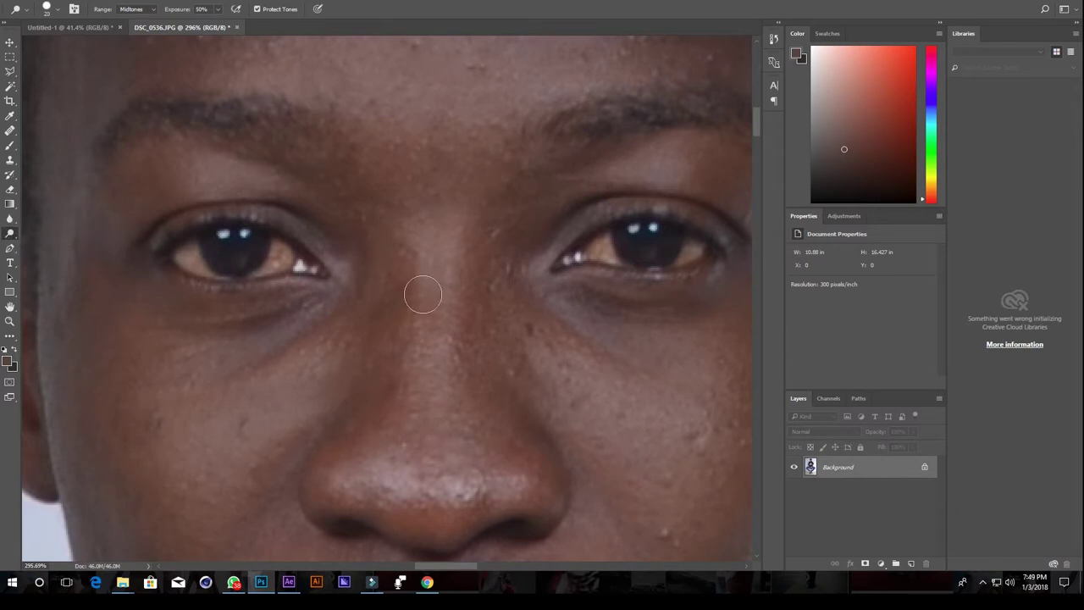
key("bracketleft")
Zoom in on his left eye and make the brush even smaller for fine detail
left_click_drag(339, 348, 350, 312)
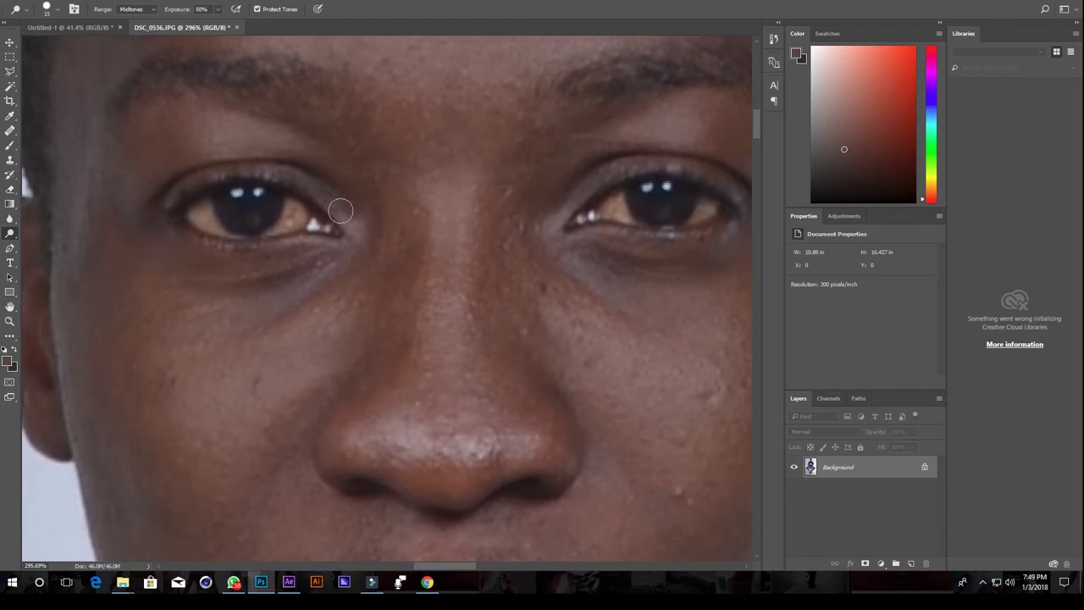
scroll(296, 260, "down", 2)
scroll(297, 260, "up", 1)
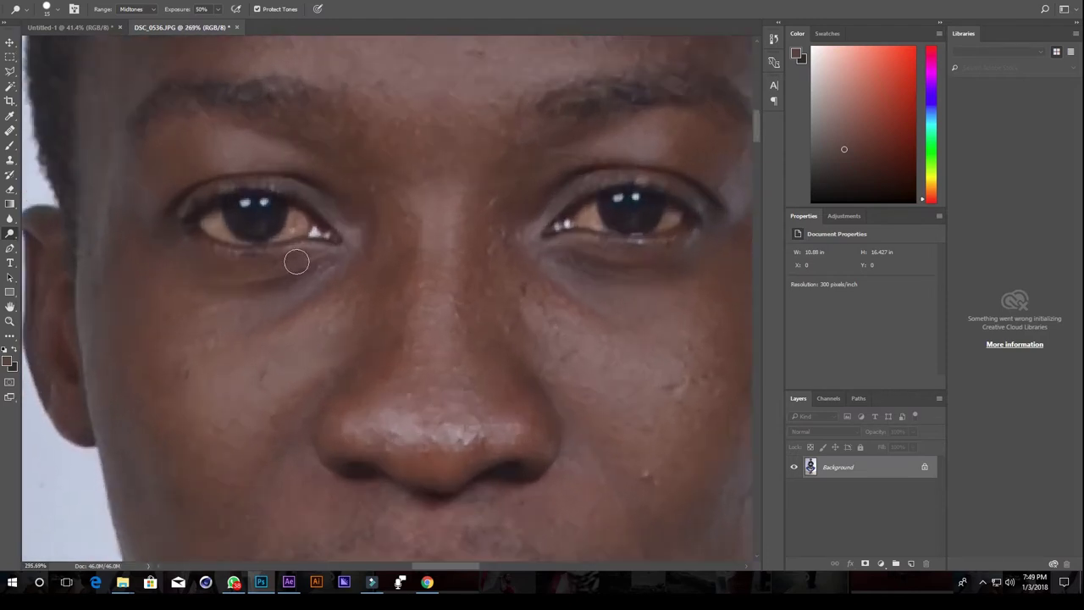
scroll(296, 260, "up", 1)
scroll(297, 260, "up", 3)
scroll(296, 261, "down", 2)
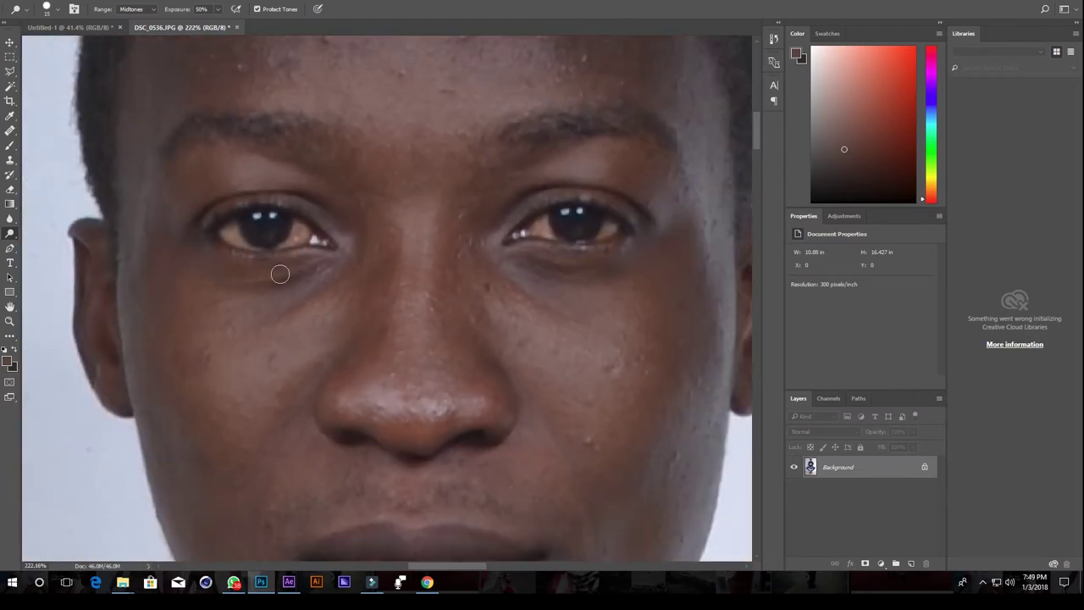
scroll(284, 269, "down", 2)
scroll(284, 271, "down", 2)
scroll(297, 279, "up", 1)
scroll(298, 282, "up", 2)
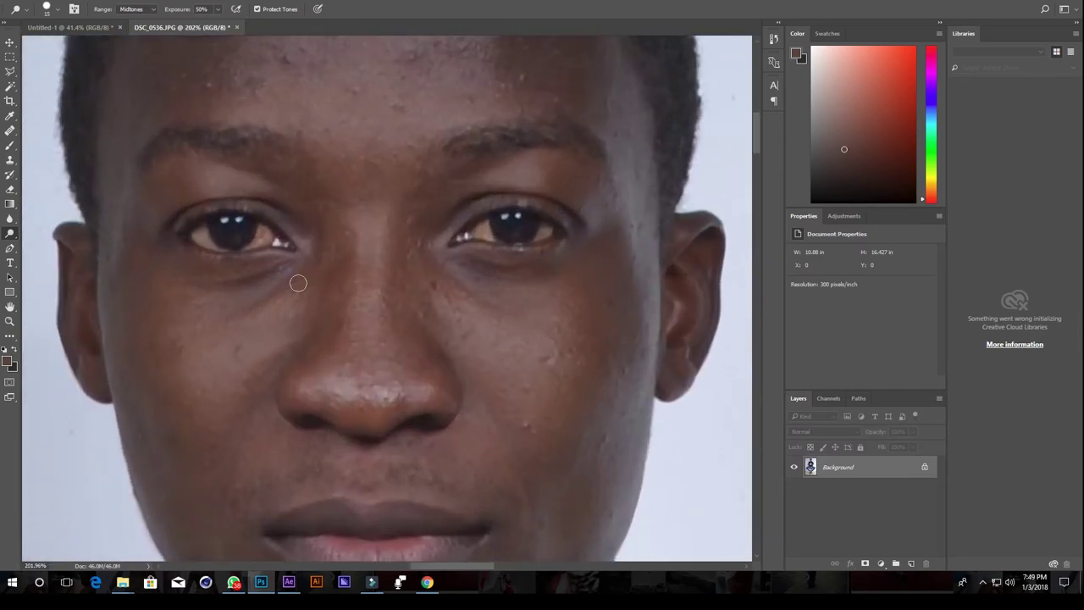
scroll(299, 281, "up", 2)
scroll(301, 280, "down", 2)
scroll(302, 280, "down", 3)
scroll(302, 279, "up", 2)
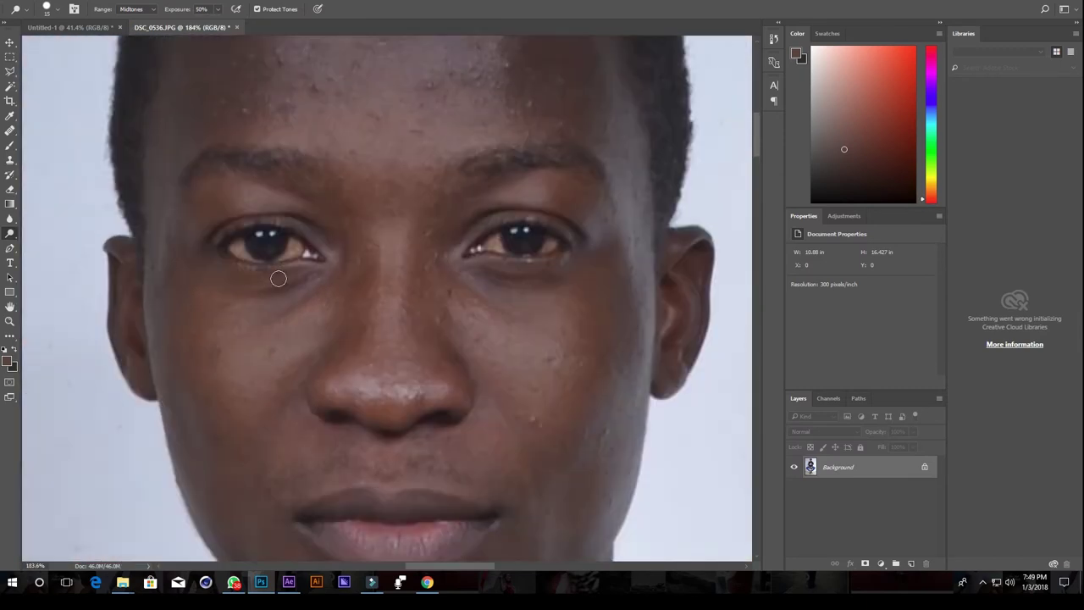
scroll(279, 275, "up", 2)
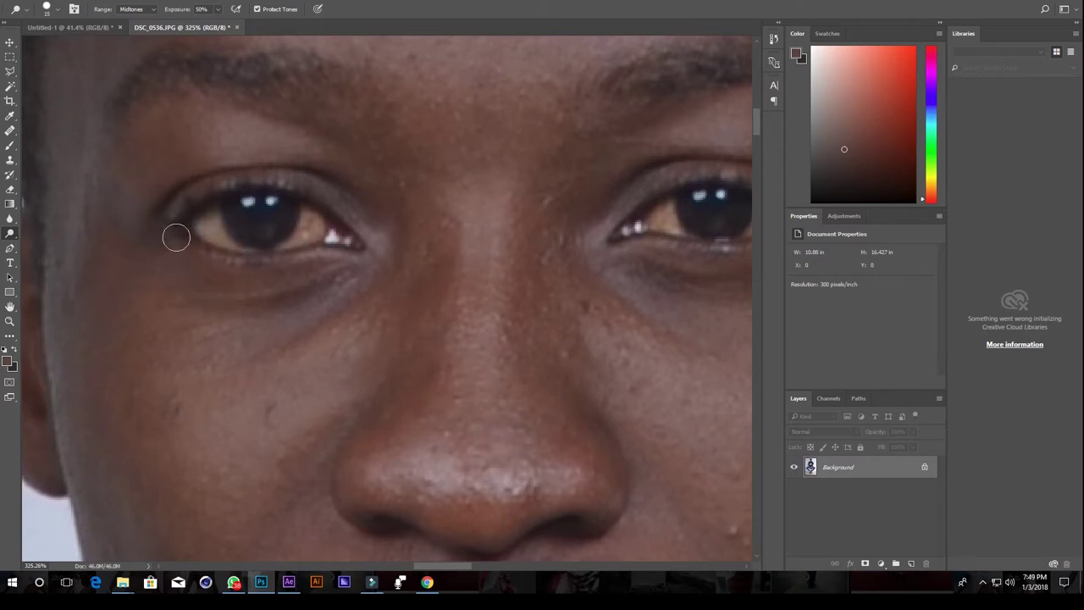
scroll(286, 265, "down", 3)
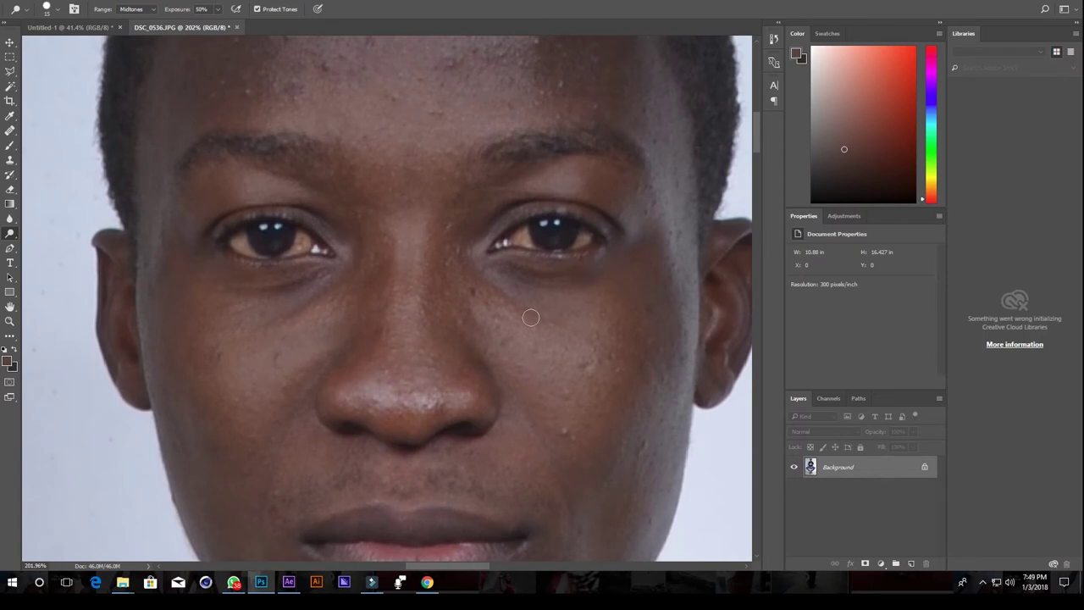
scroll(516, 316, "down", 2)
scroll(300, 306, "down", 1)
scroll(300, 306, "down", 1)
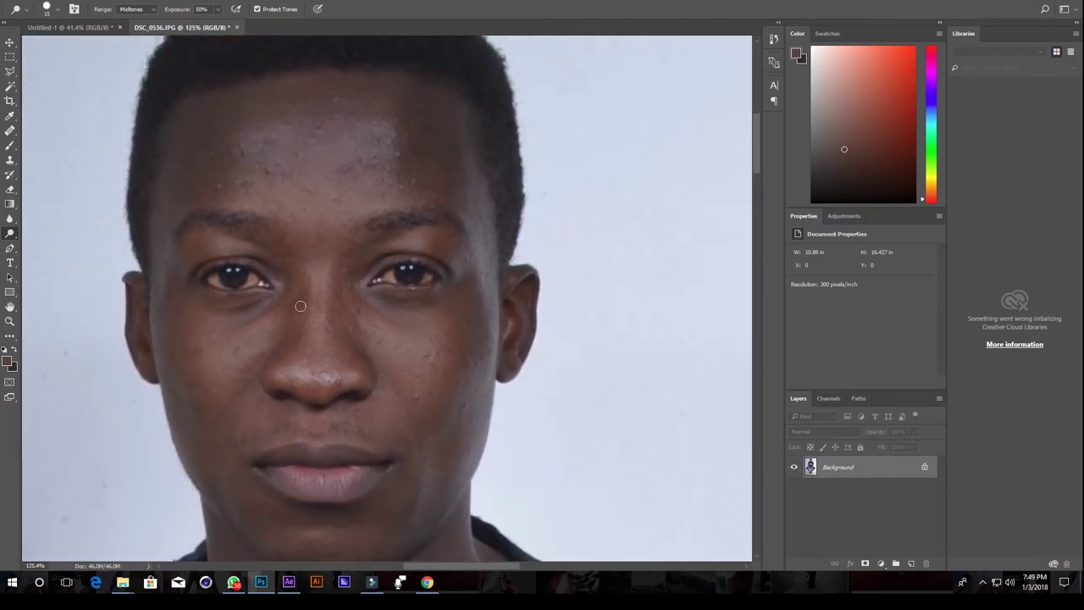
scroll(300, 305, "down", 1)
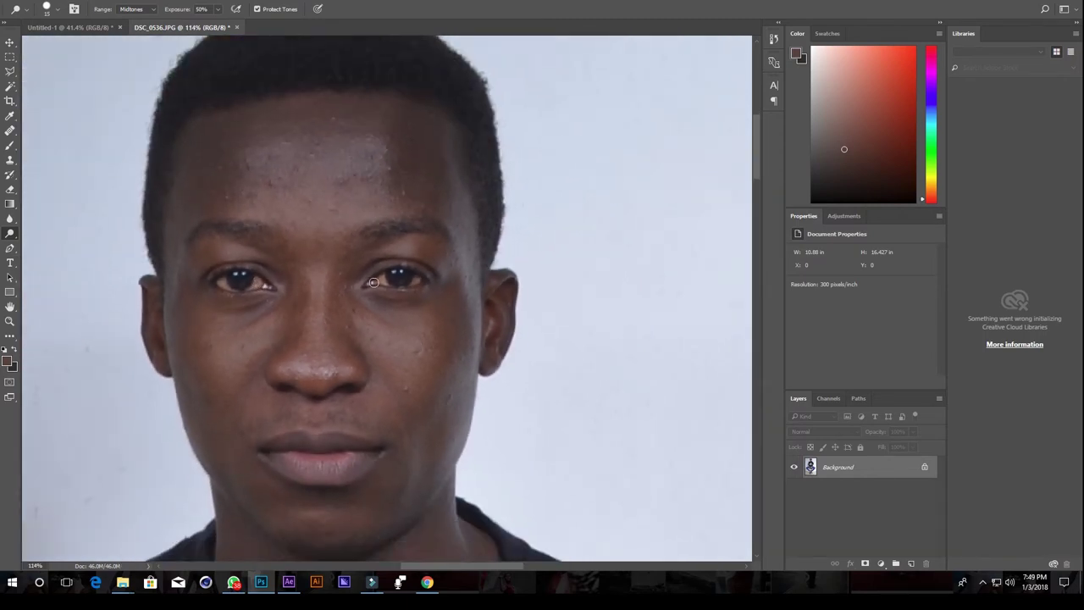
scroll(220, 302, "up", 3)
scroll(259, 295, "up", 5)
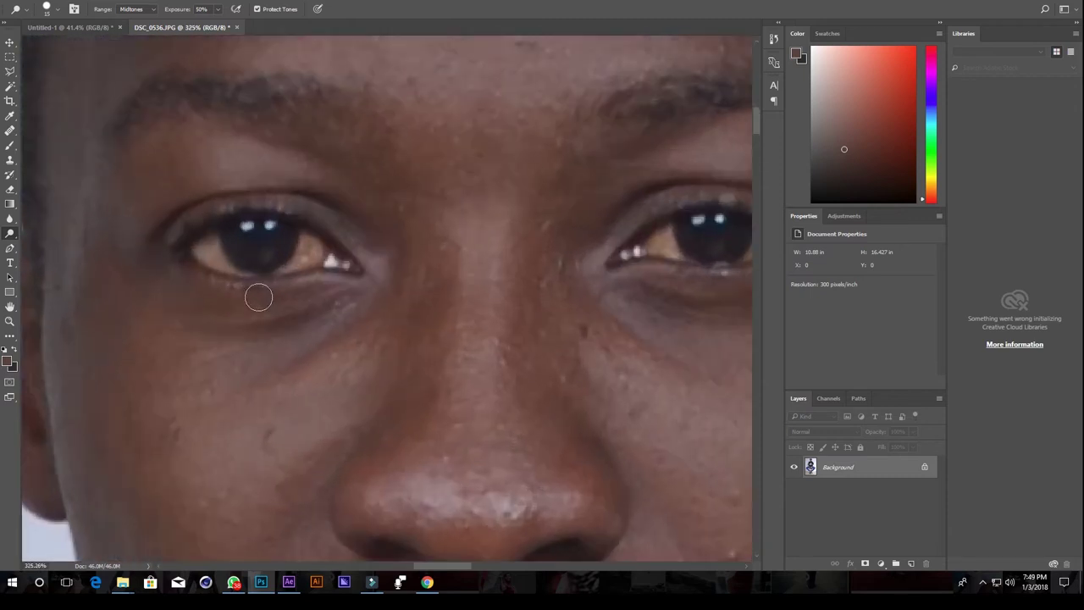
scroll(262, 295, "up", 5)
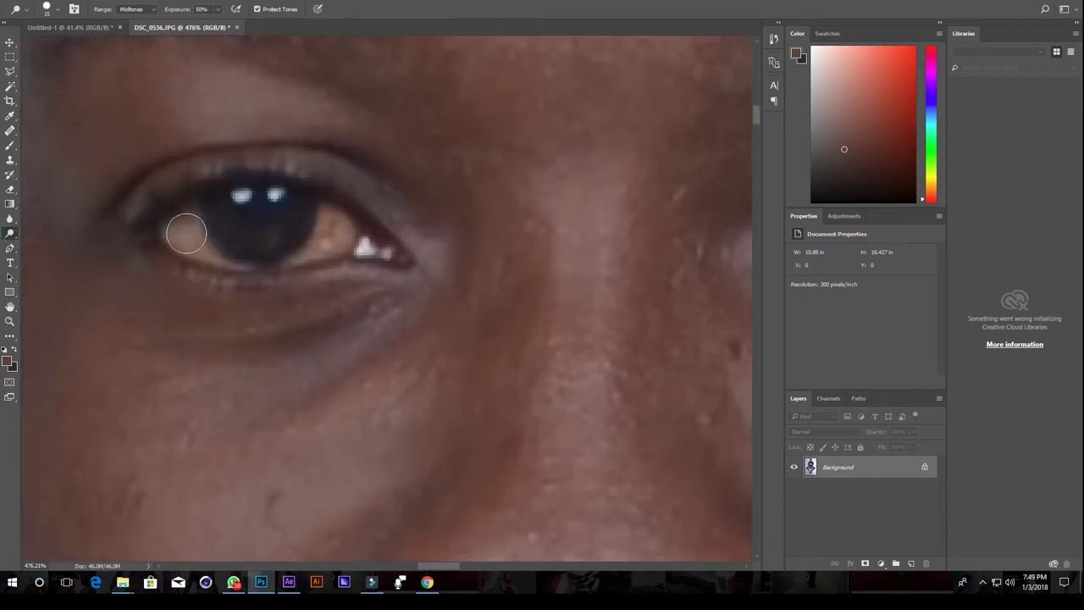
key("bracketleft")
Dodge the left iris and eye white to brighten them
mouse_move(192, 237)
left_mouse_down()
mouse_move(183, 241)
mouse_move(290, 265)
mouse_move(311, 252)
left_mouse_up()
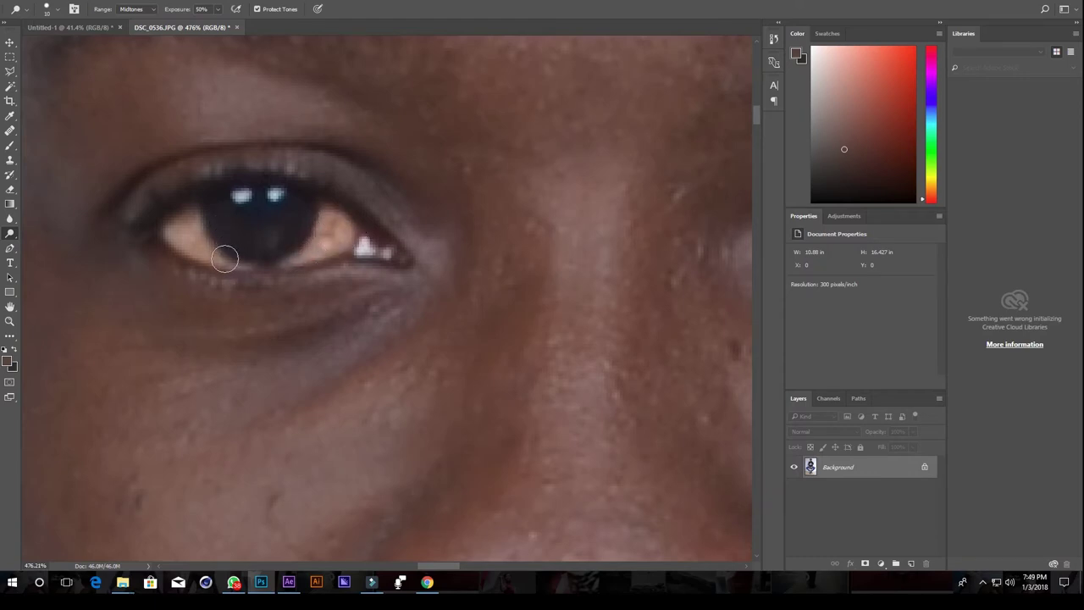
mouse_move(223, 257)
left_mouse_down()
mouse_move(175, 220)
mouse_move(302, 255)
mouse_move(330, 224)
mouse_move(352, 225)
mouse_move(337, 244)
left_mouse_up()
scroll(262, 216, "down", 3)
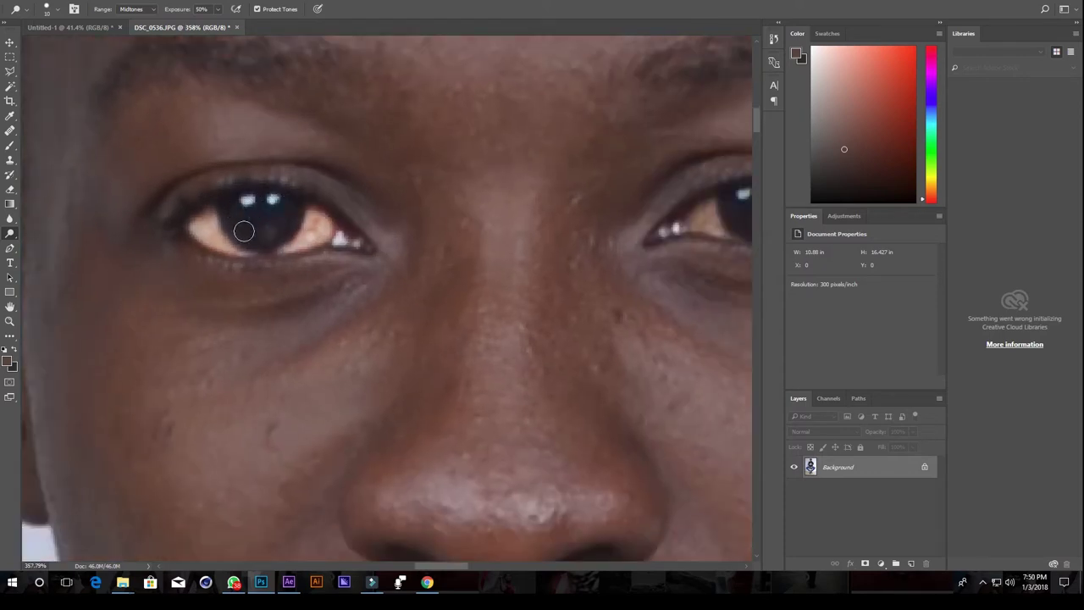
scroll(253, 219, "down", 2)
scroll(253, 219, "down", 2)
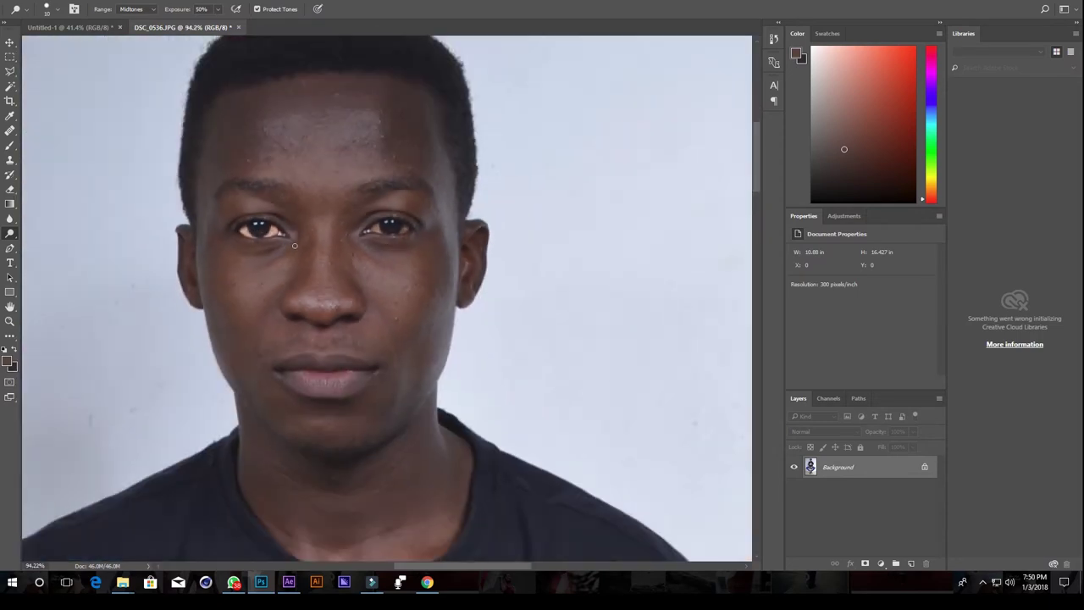
scroll(252, 218, "down", 1)
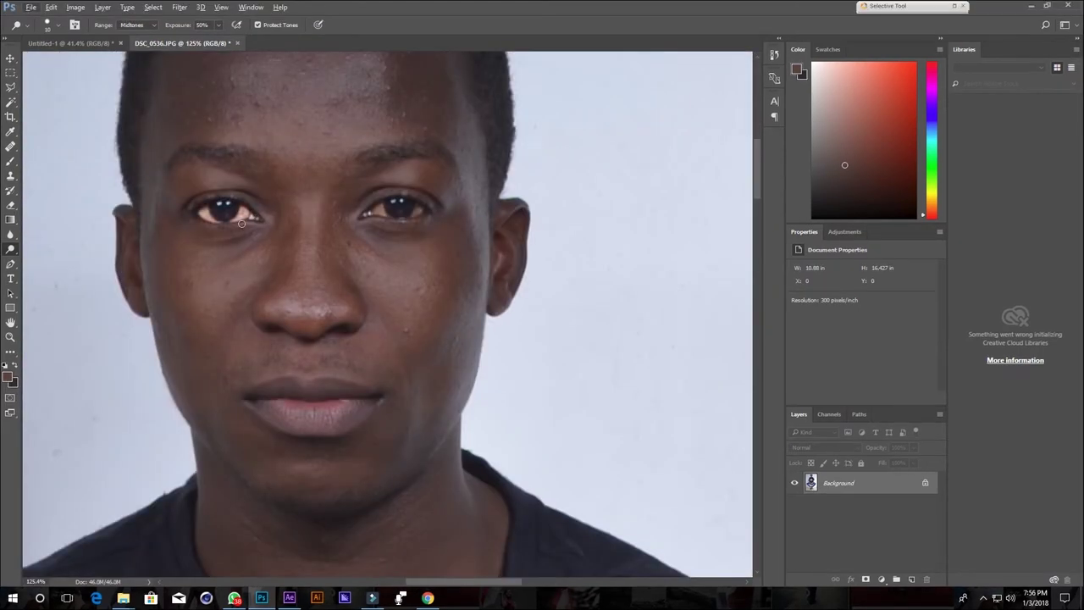
scroll(241, 222, "up", 1)
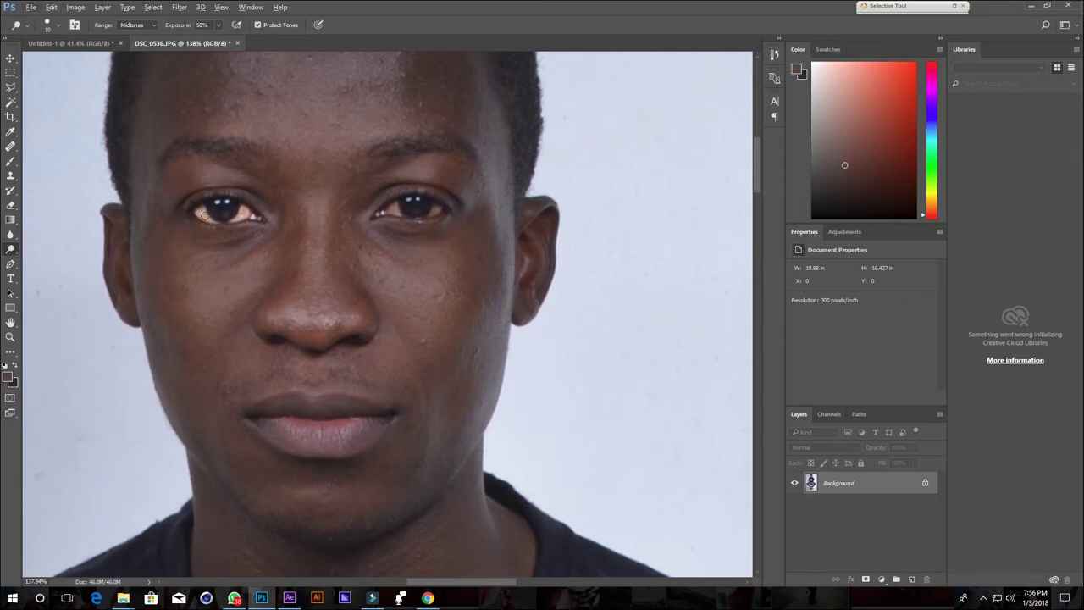
scroll(236, 203, "up", 3)
scroll(236, 203, "down", 3)
scroll(234, 204, "down", 1)
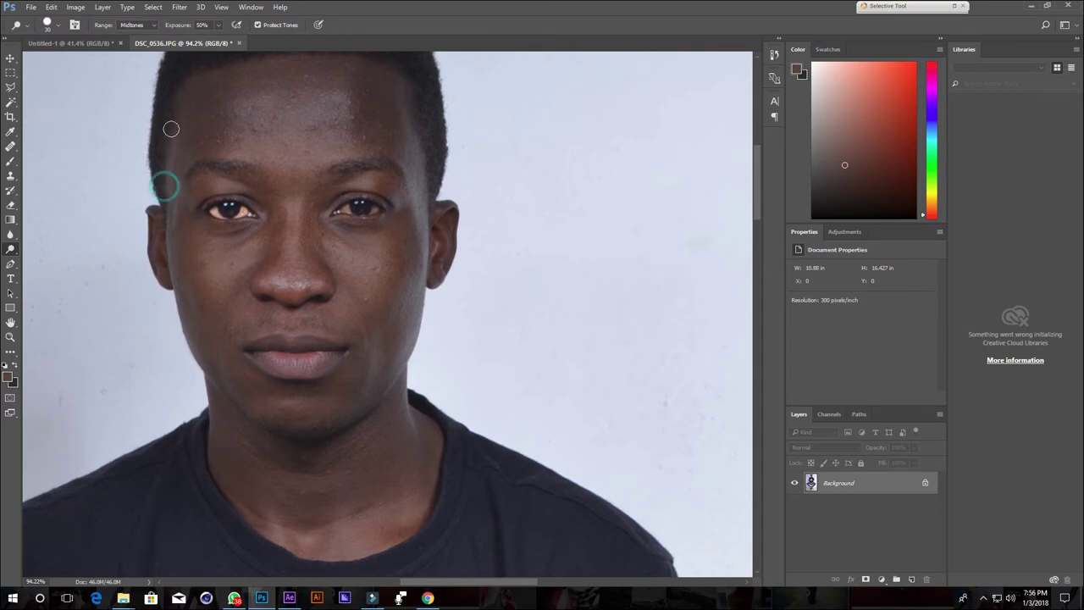
Remove the stray lightening strokes at his temple
left_click_drag(215, 169, 214, 251)
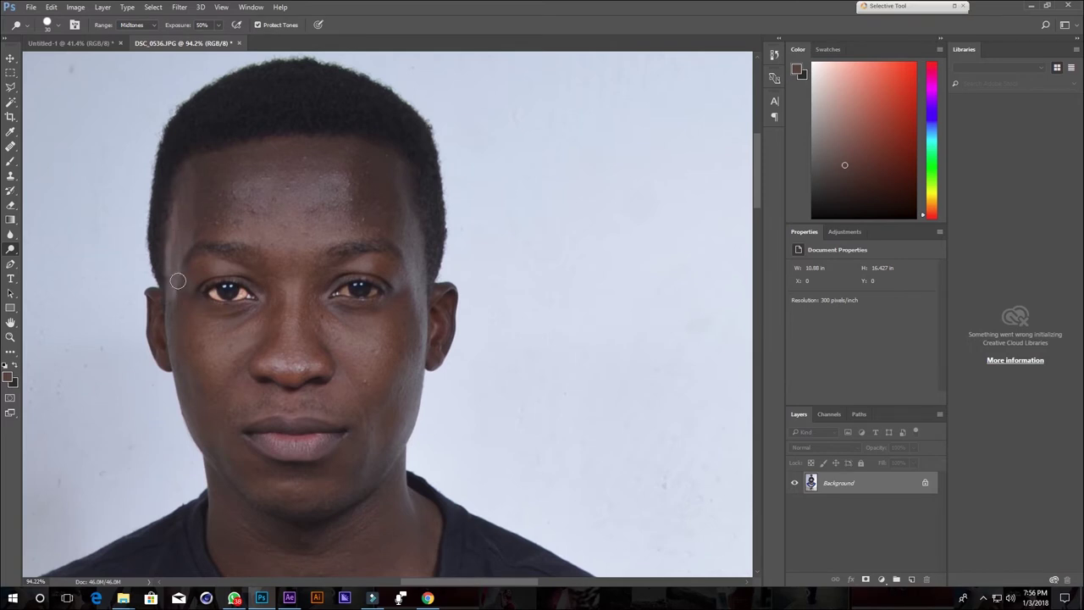
key("ctrl+z")
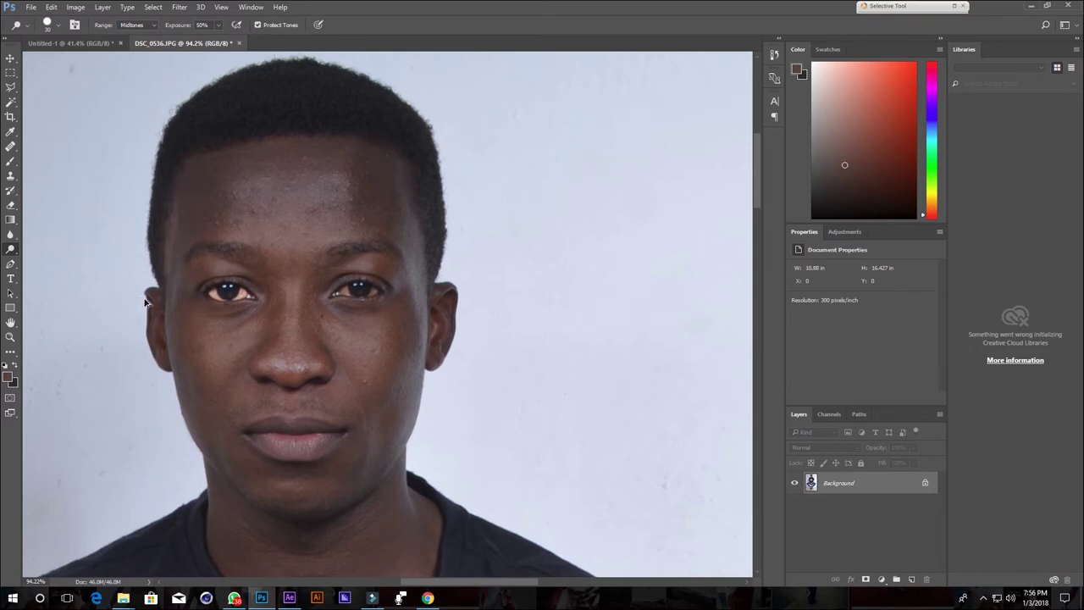
key("ctrl+z")
right_click(17, 254)
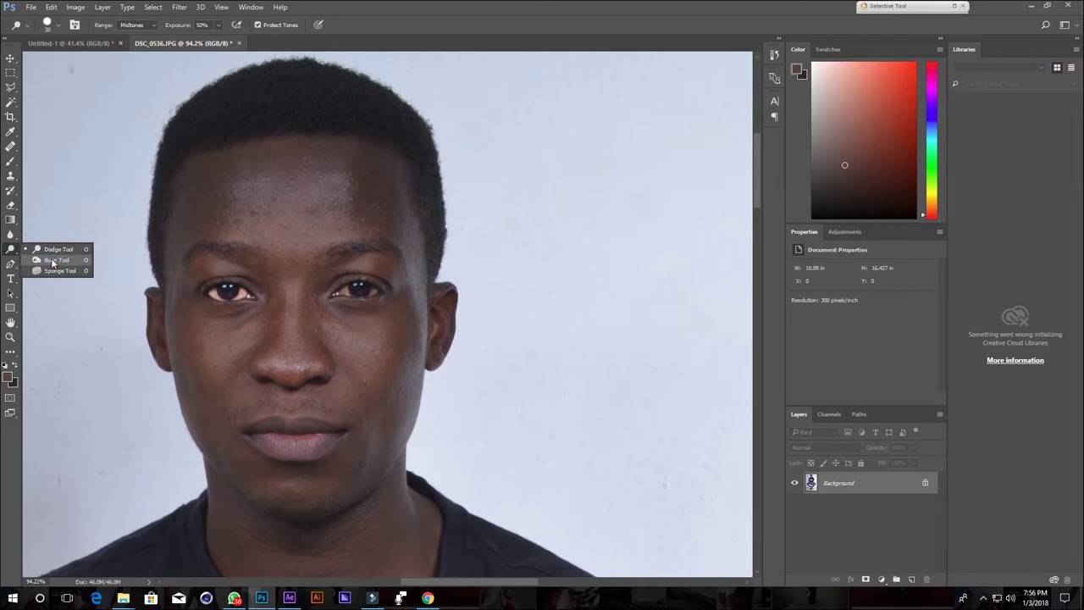
Burn the temple, hairline, between the brows and the brow ridge
left_click(52, 260)
scroll(209, 292, "up", 3)
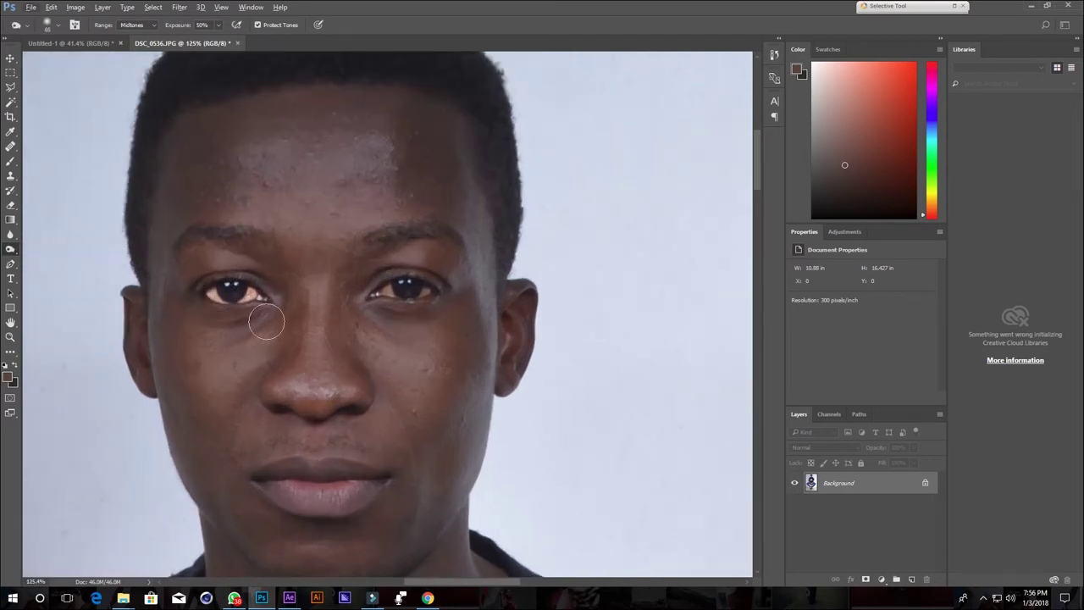
scroll(279, 331, "up", 3)
scroll(291, 339, "right", 2)
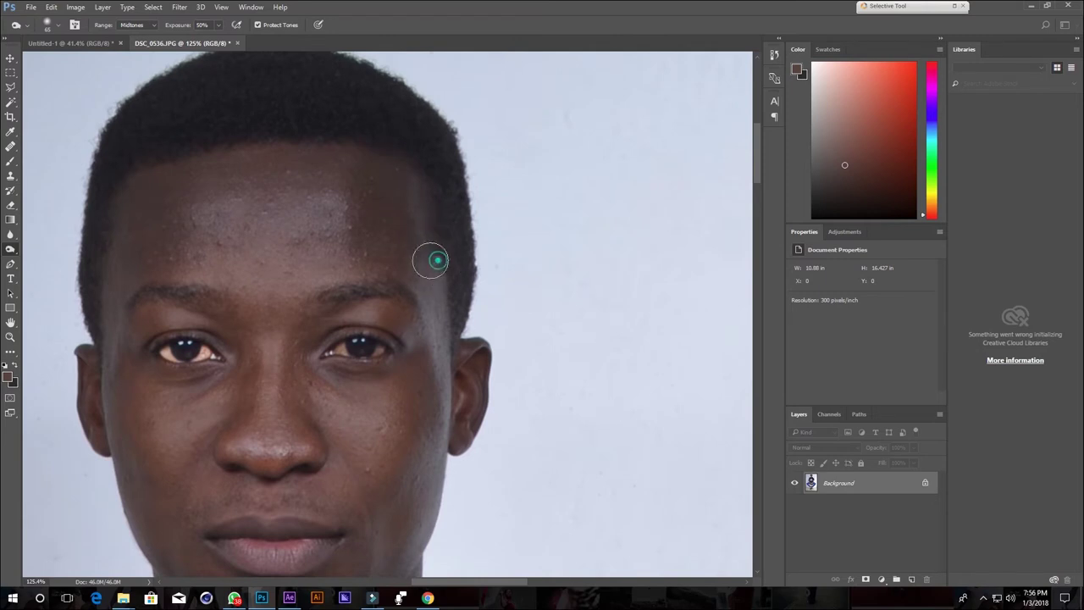
mouse_move(437, 260)
left_mouse_down()
mouse_move(388, 166)
mouse_move(298, 175)
mouse_move(242, 153)
mouse_move(211, 153)
mouse_move(115, 259)
mouse_move(126, 327)
mouse_move(162, 213)
mouse_move(175, 237)
mouse_move(440, 227)
left_mouse_up()
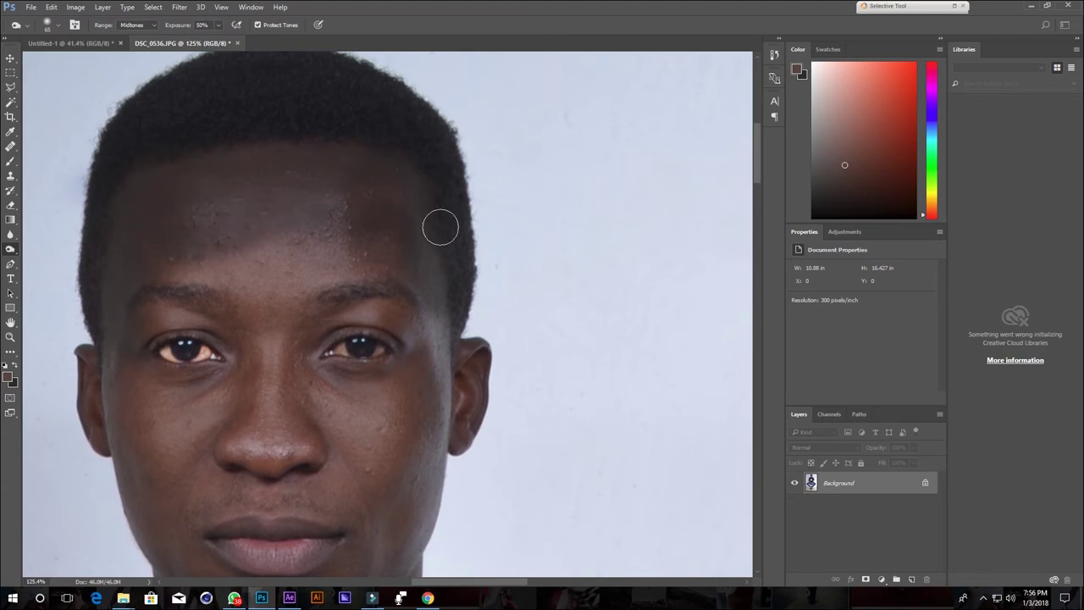
left_click_drag(212, 178, 316, 268)
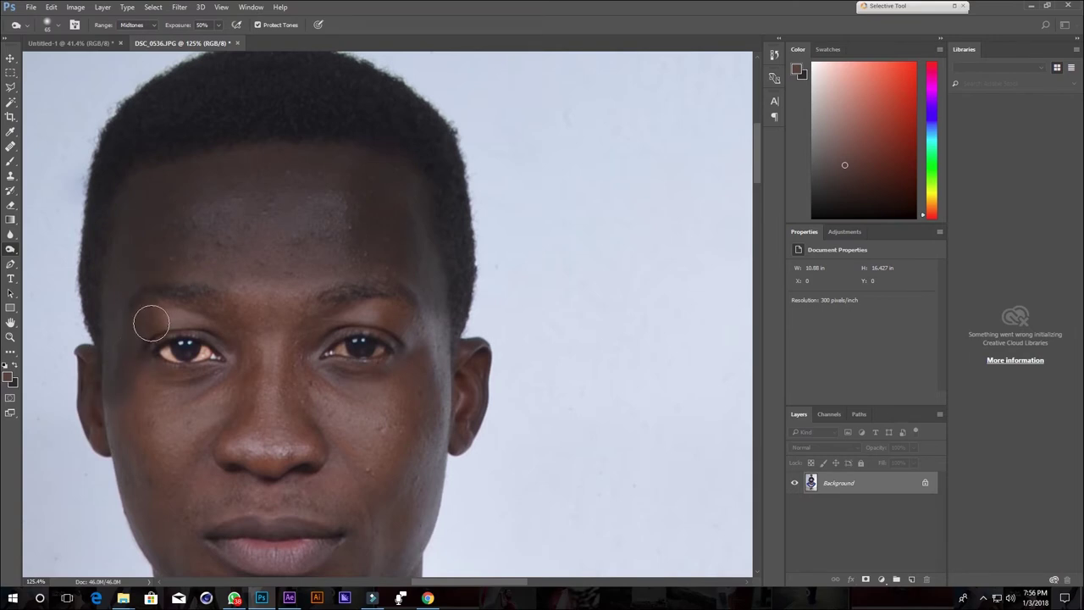
mouse_move(151, 323)
left_mouse_down()
mouse_move(279, 313)
mouse_move(341, 283)
mouse_move(360, 307)
mouse_move(426, 317)
mouse_move(351, 285)
mouse_move(416, 245)
mouse_move(301, 194)
left_mouse_up()
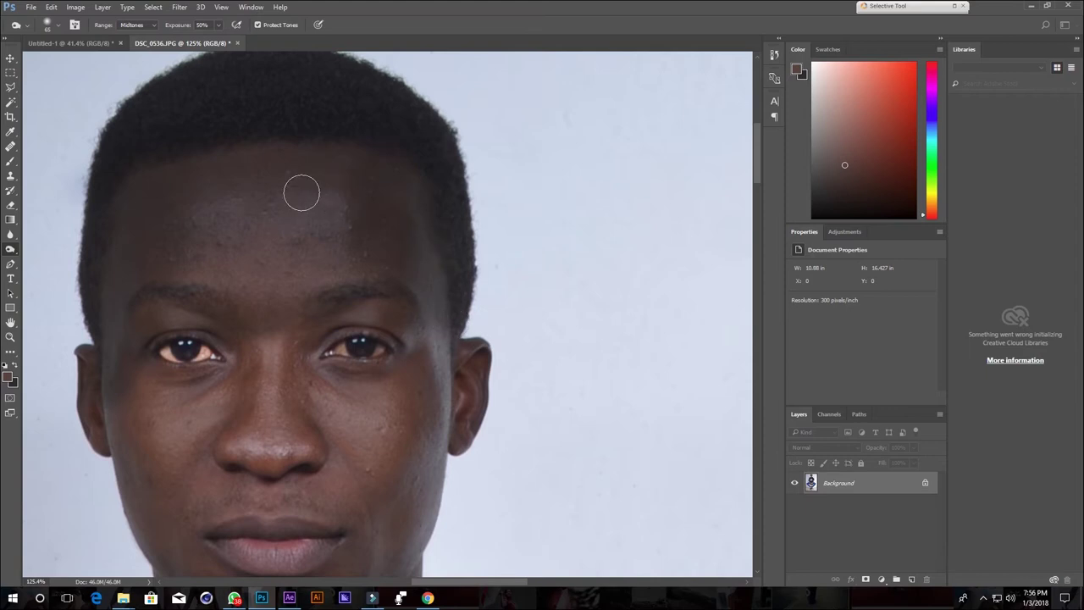
Darken the forehead from temple to temple and between the brows
scroll(269, 194, "down", 2)
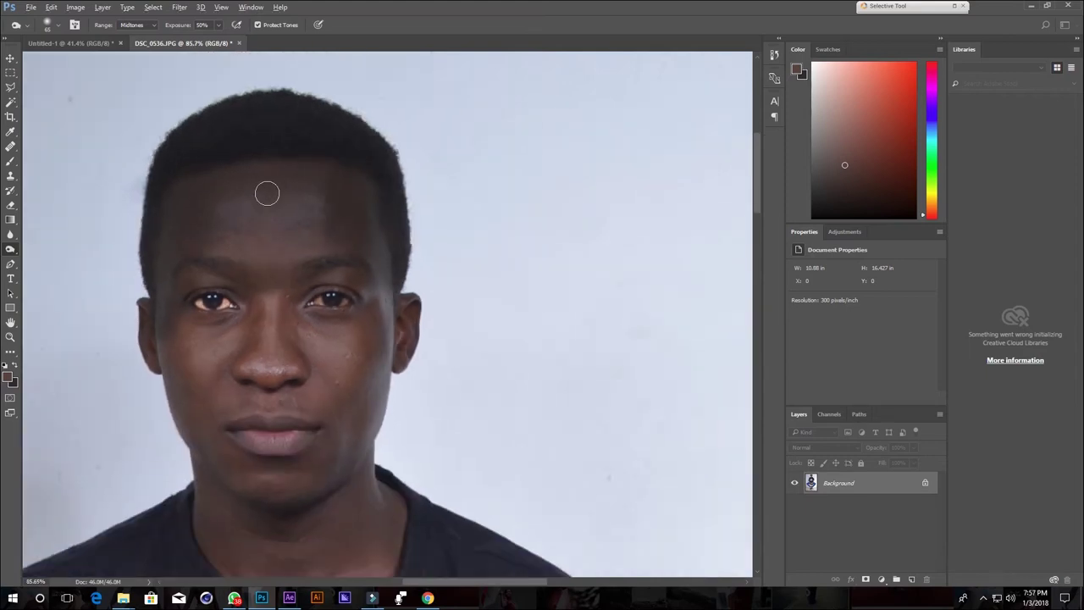
mouse_move(267, 213)
left_mouse_down()
mouse_move(247, 181)
mouse_move(259, 242)
mouse_move(310, 259)
mouse_move(313, 183)
mouse_move(284, 180)
left_mouse_up()
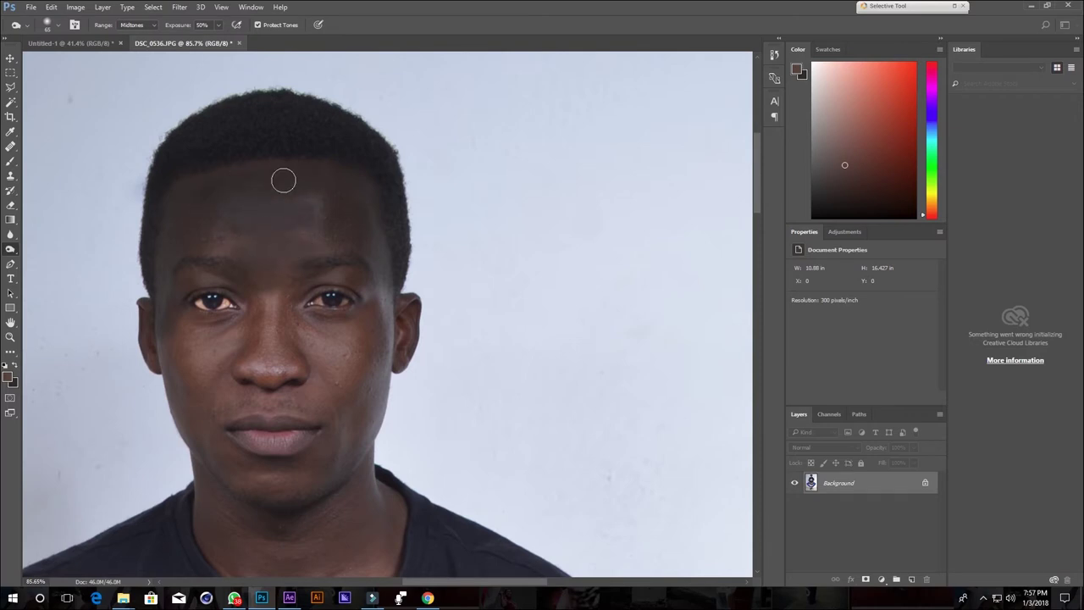
mouse_move(179, 237)
left_mouse_down()
mouse_move(189, 249)
mouse_move(312, 234)
mouse_move(343, 190)
left_mouse_up()
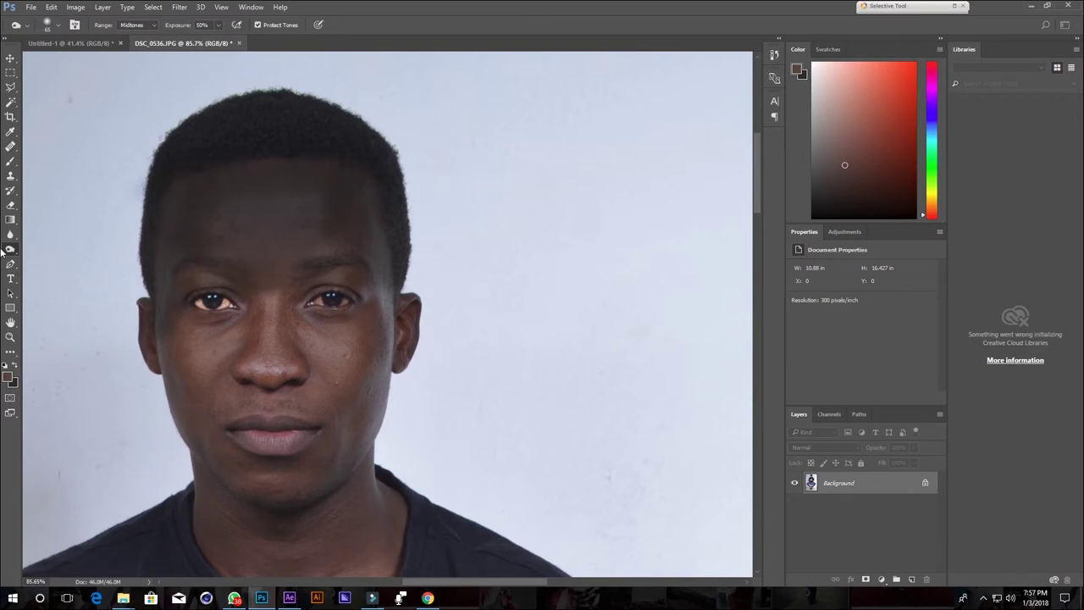
right_click(11, 250)
left_click(45, 251)
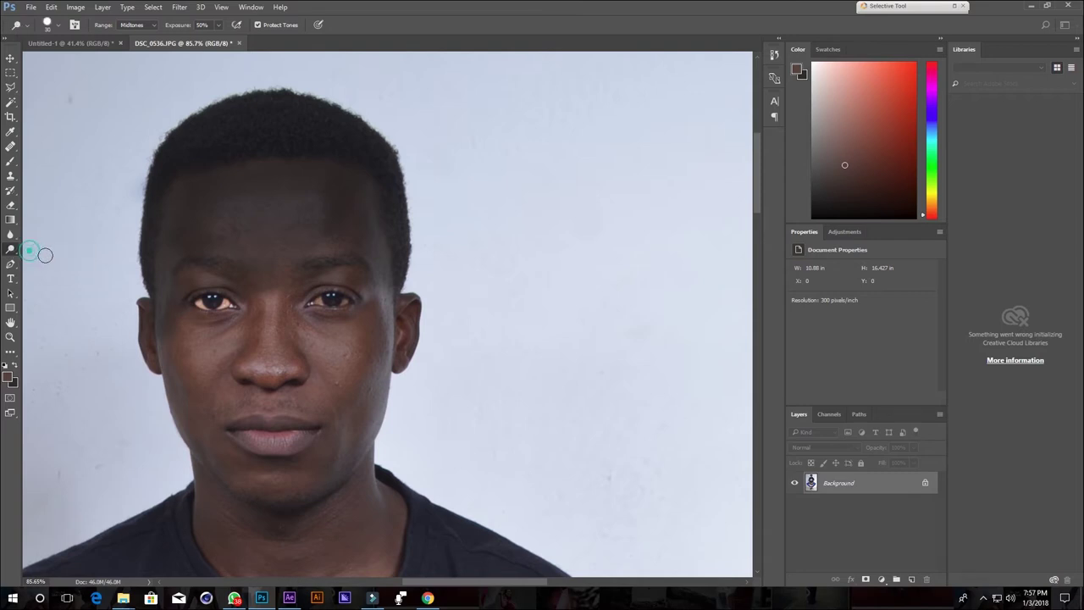
Dodge a streak across the forehead with a 72 px brush
right_click(196, 217)
mouse_move(270, 243)
left_mouse_down()
mouse_move(281, 244)
mouse_move(234, 189)
mouse_move(237, 222)
mouse_move(249, 179)
mouse_move(215, 167)
mouse_move(223, 221)
mouse_move(266, 285)
mouse_move(265, 248)
mouse_move(262, 286)
mouse_move(249, 242)
mouse_move(257, 184)
mouse_move(234, 188)
mouse_move(246, 211)
mouse_move(254, 161)
mouse_move(271, 306)
mouse_move(254, 299)
mouse_move(237, 175)
mouse_move(249, 211)
mouse_move(265, 209)
mouse_move(235, 218)
left_mouse_up()
left_click(248, 187)
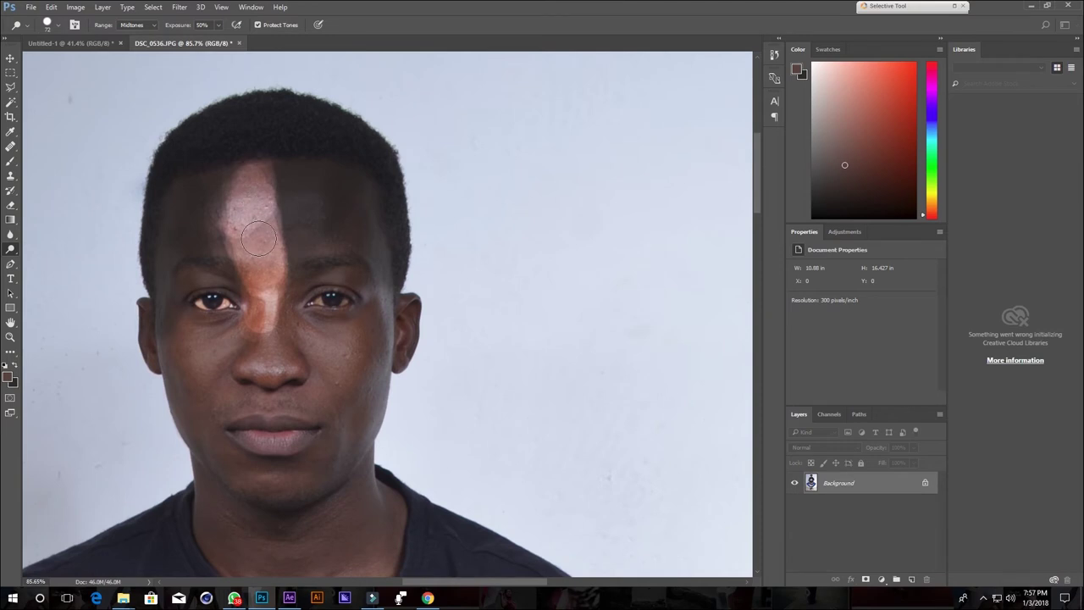
mouse_move(260, 239)
left_mouse_down()
mouse_move(245, 251)
mouse_move(257, 226)
mouse_move(239, 218)
mouse_move(242, 243)
mouse_move(251, 200)
mouse_move(255, 251)
left_mouse_up()
Step back through the forehead dodge strokes to restore even skin tone
key("ctrl+alt+z")
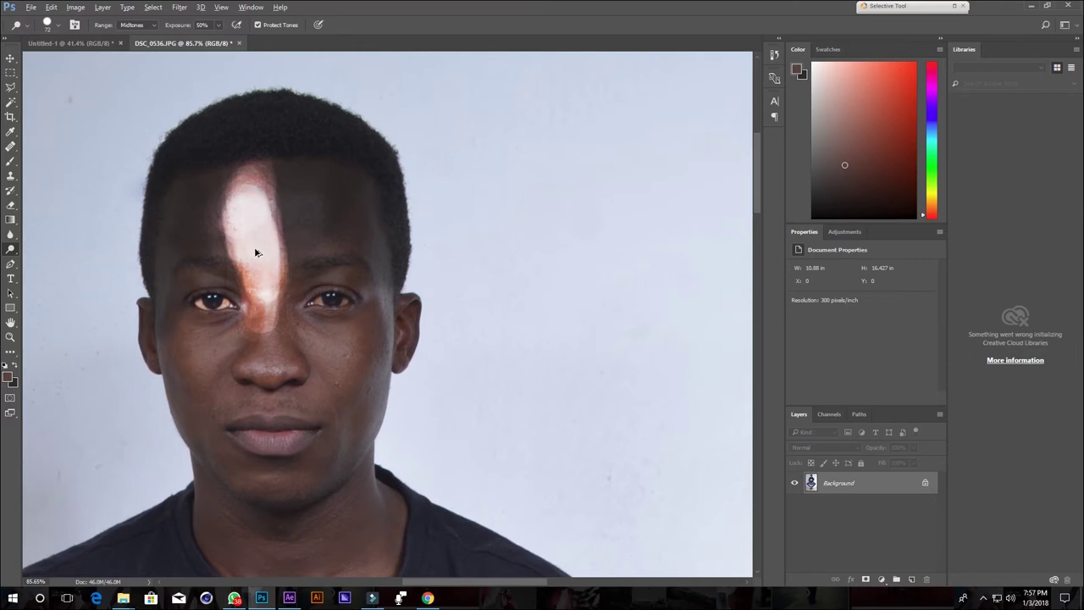
key("ctrl+alt+z")
key("ctrl+alt+z")
key("ctrl+alt+z")
key("ctrl+alt+z")
key("ctrl+alt+z")
key("ctrl+alt+z")
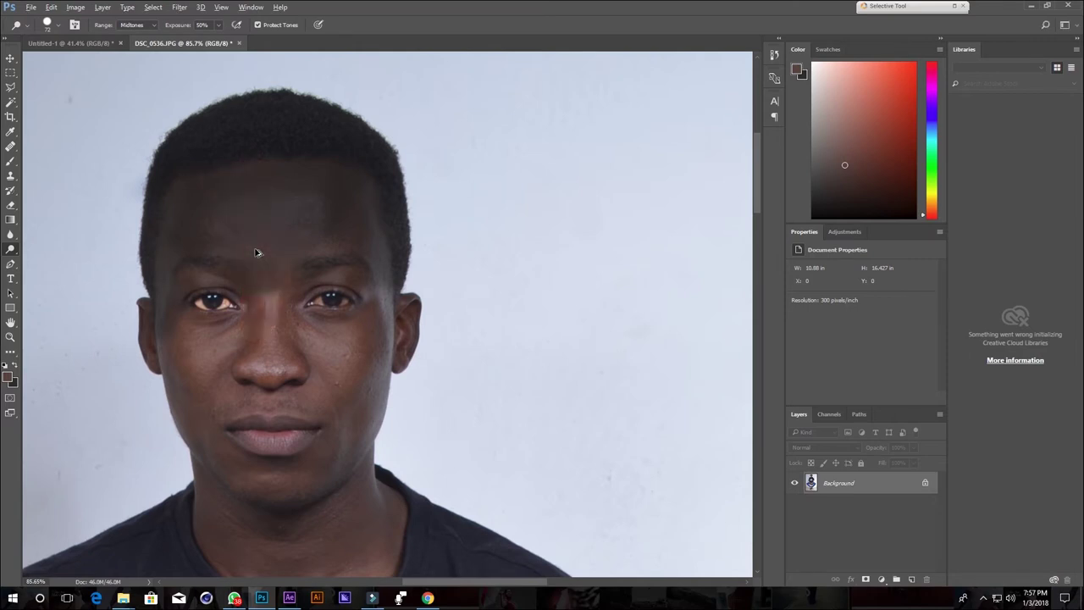
key("ctrl+shift+z")
key("ctrl+shift+z")
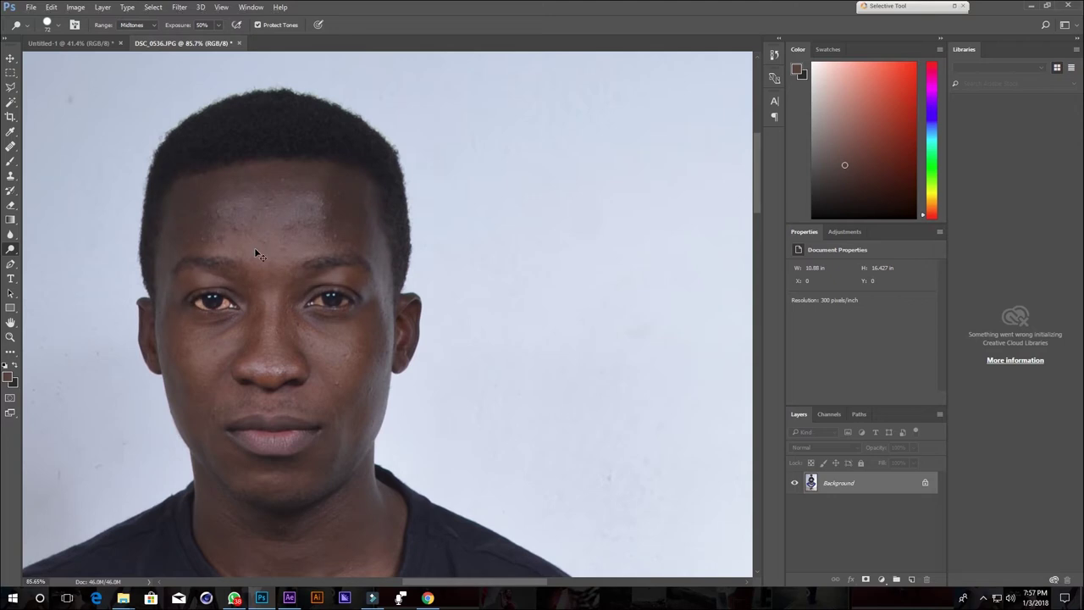
Swap the Dodge Tool for the Burn Tool from the toning tools group
scroll(212, 305, "up", 3)
scroll(216, 318, "up", 3)
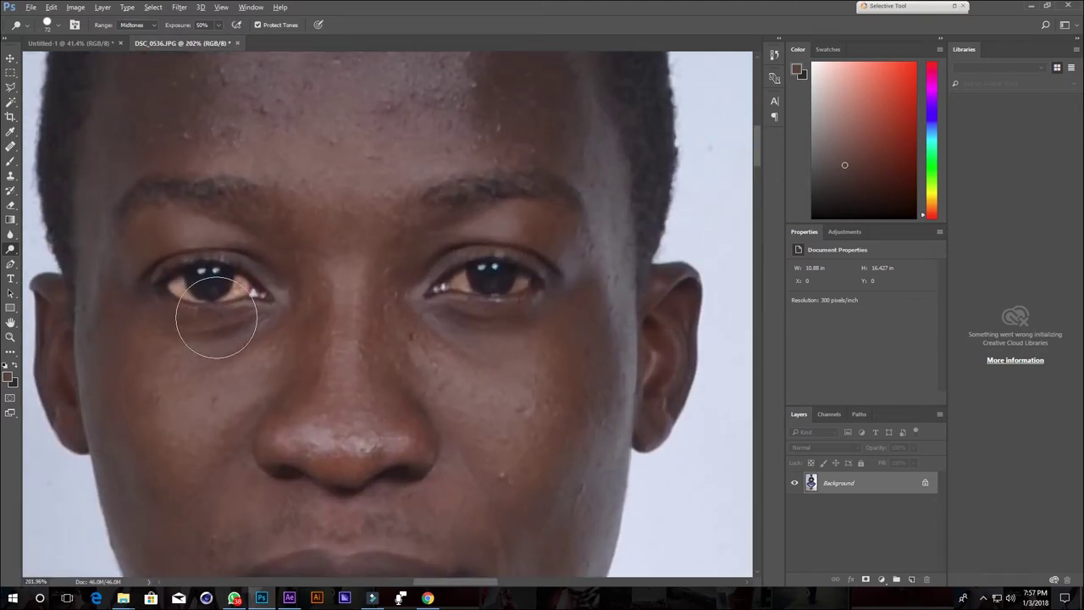
right_click(11, 249)
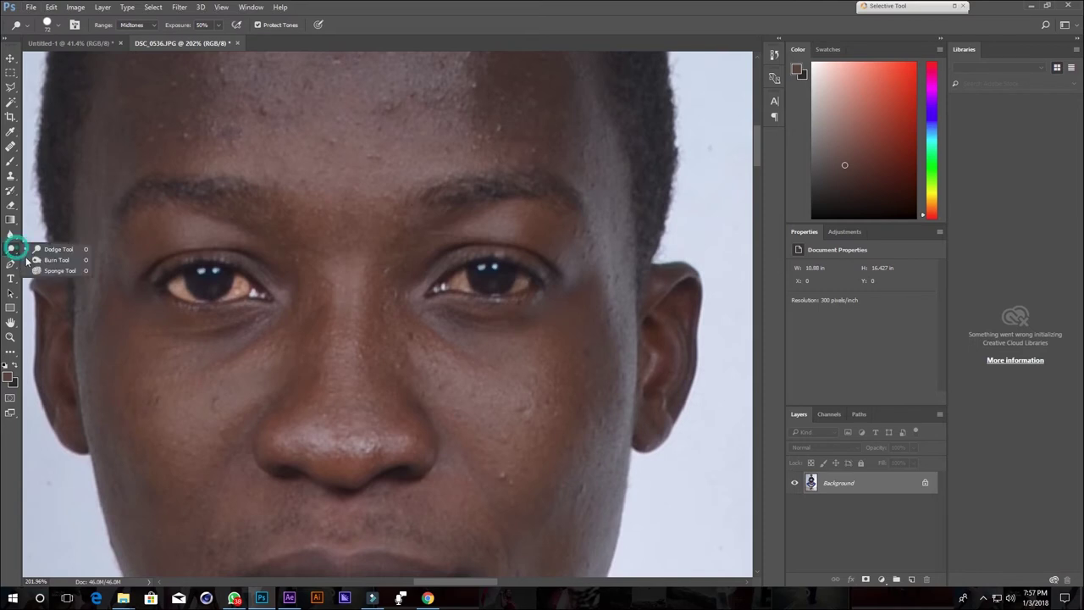
left_click(53, 259)
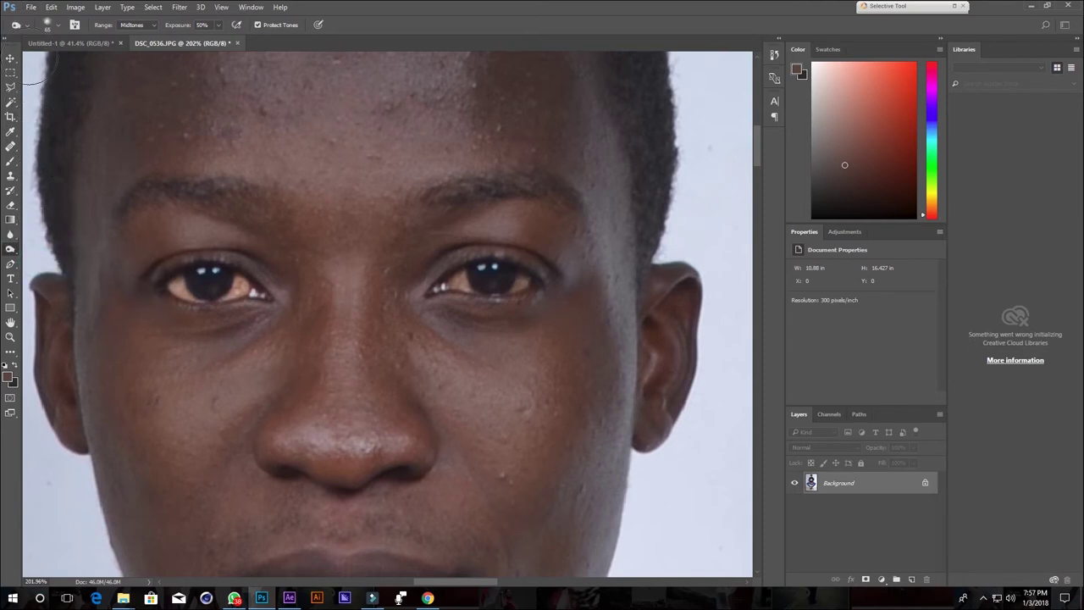
scroll(207, 275, "down", 3)
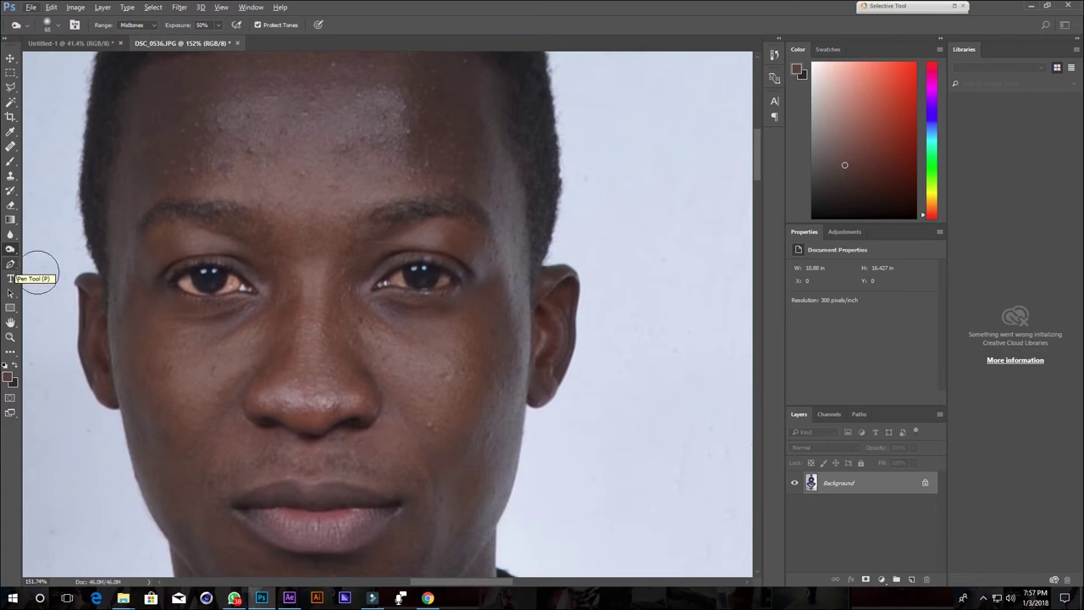
scroll(220, 284, "down", 2)
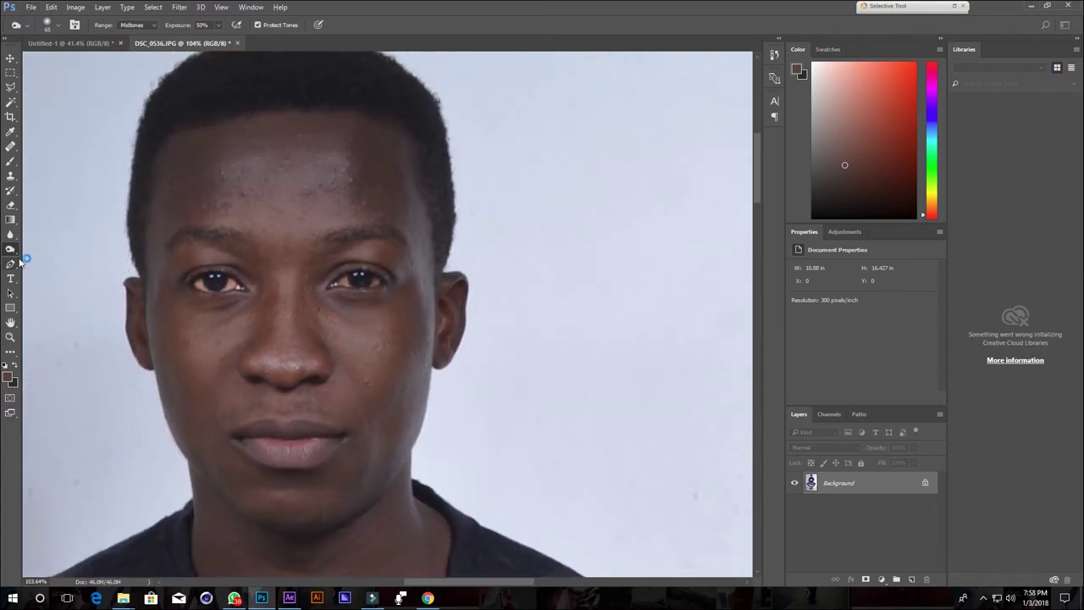
Activate the Pen tool in Path mode, zoomed on his chin, neck and shoulder
key("p")
scroll(258, 309, "down", 1)
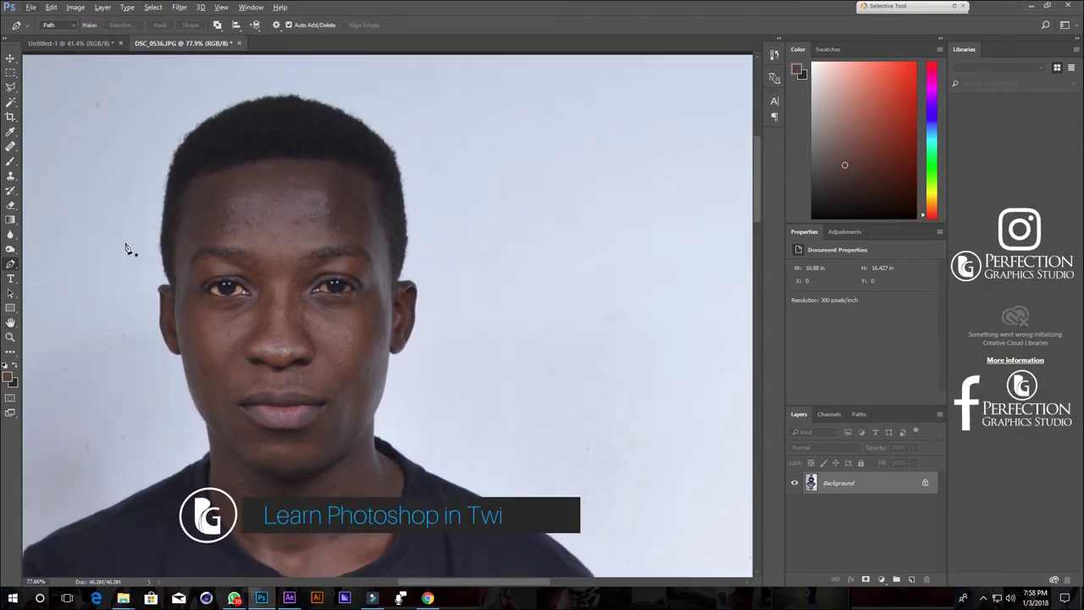
scroll(236, 451, "up", 1)
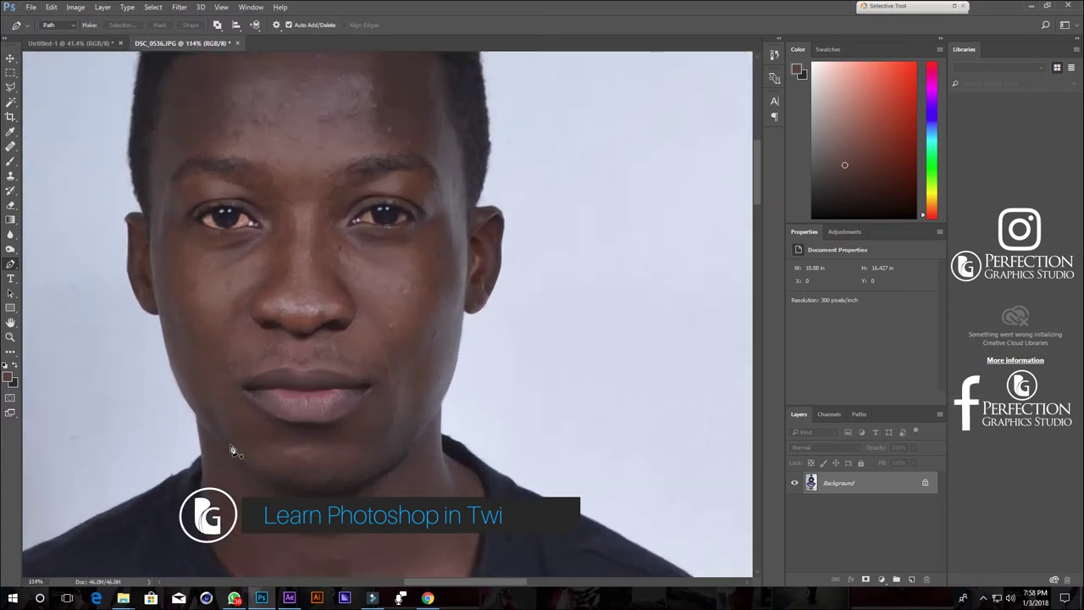
scroll(236, 451, "up", 1)
scroll(234, 452, "up", 1)
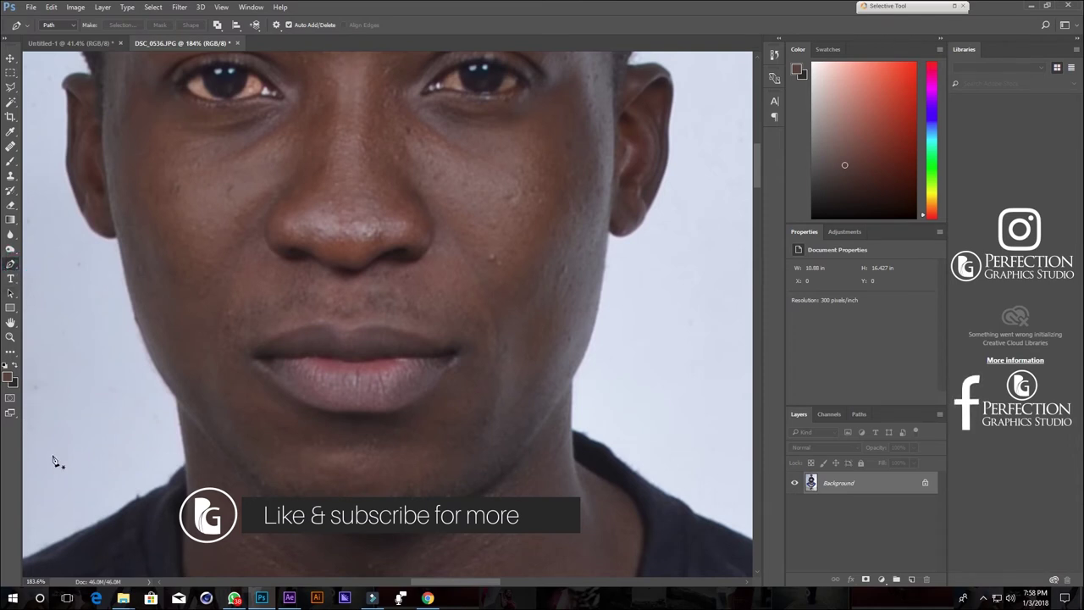
scroll(188, 512, "down", 2)
scroll(290, 310, "down", 5)
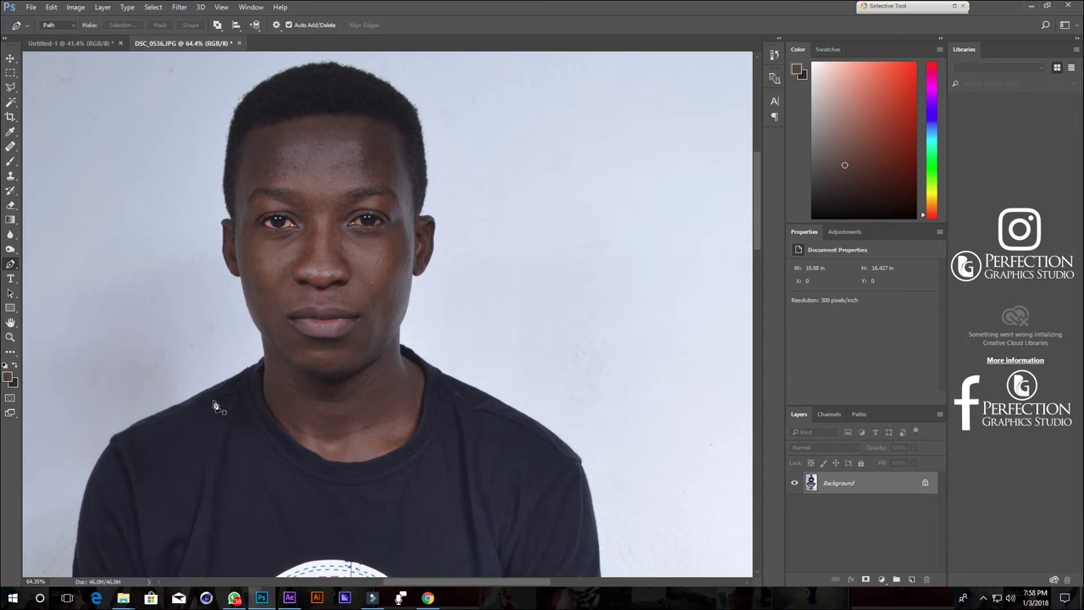
scroll(217, 435, "up", 2)
scroll(218, 436, "up", 2)
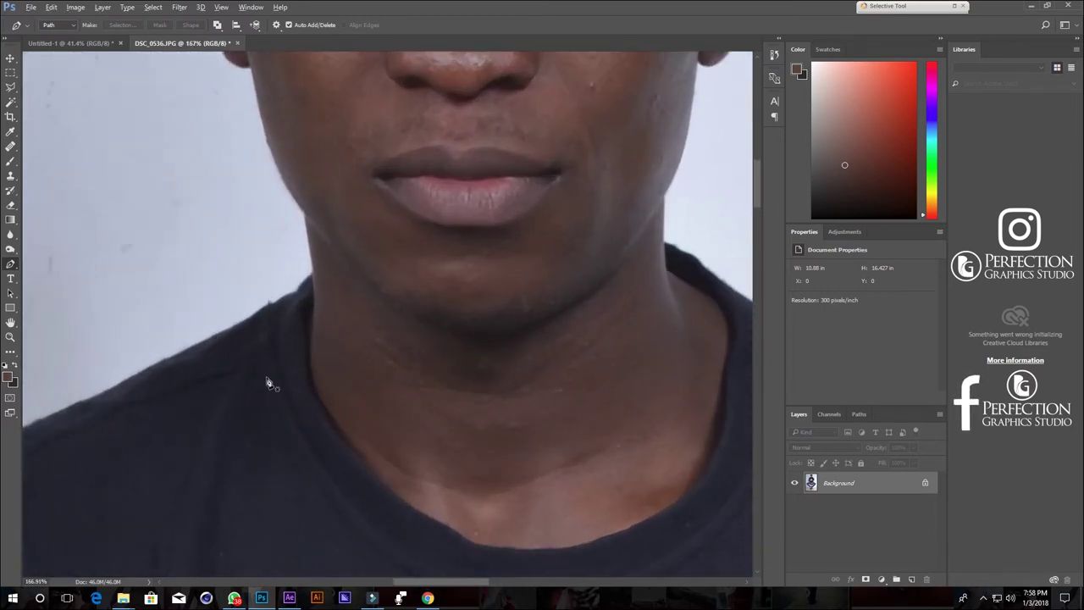
scroll(264, 381, "up", 2)
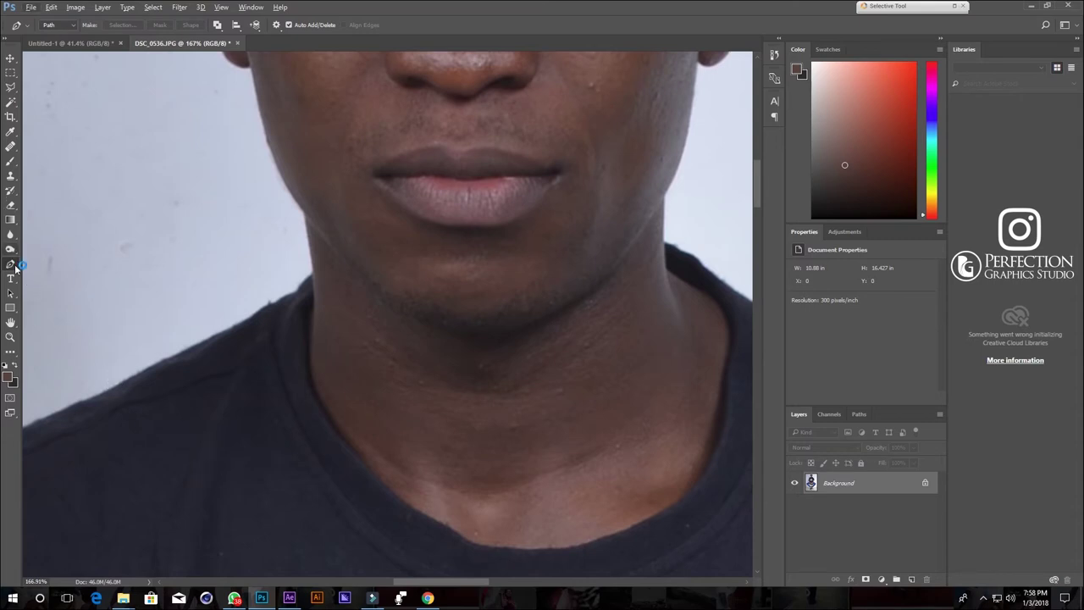
Start a pen path at the left shoulder with curved neck points, then undo and discard it
left_click(73, 406)
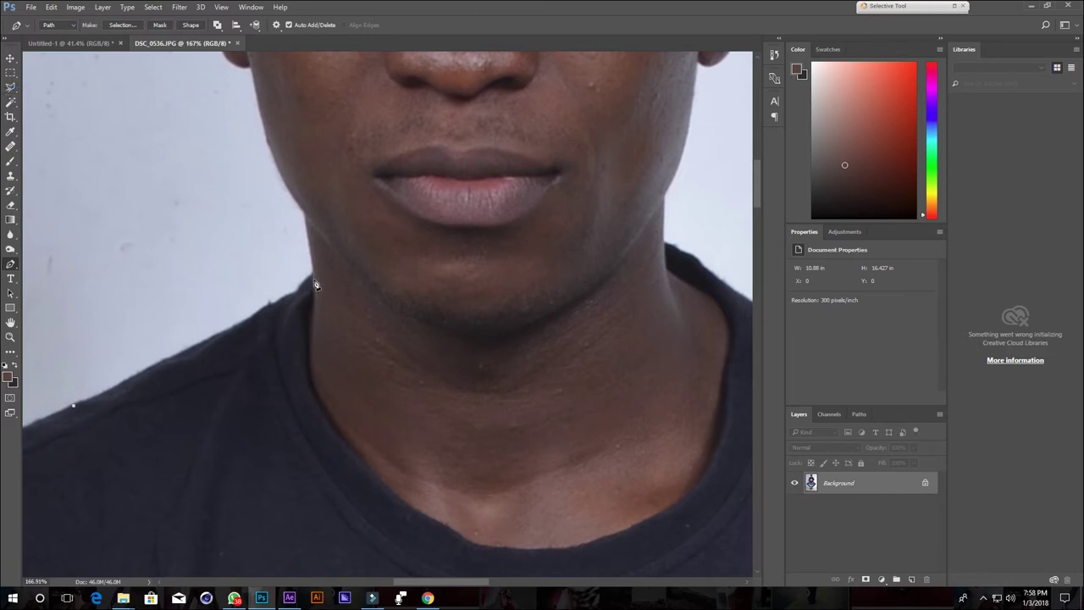
left_click_drag(314, 278, 343, 248)
left_click_drag(298, 207, 283, 203)
key("ctrl+z")
key("Escape")
Restart the path with a corner anchor where neck meets shoulder and shape the next curve
left_click_drag(309, 277, 324, 250)
left_click(309, 278, "alt")
mouse_move(195, 290)
left_mouse_down()
mouse_move(233, 204)
mouse_move(330, 188)
mouse_move(422, 252)
left_mouse_up()
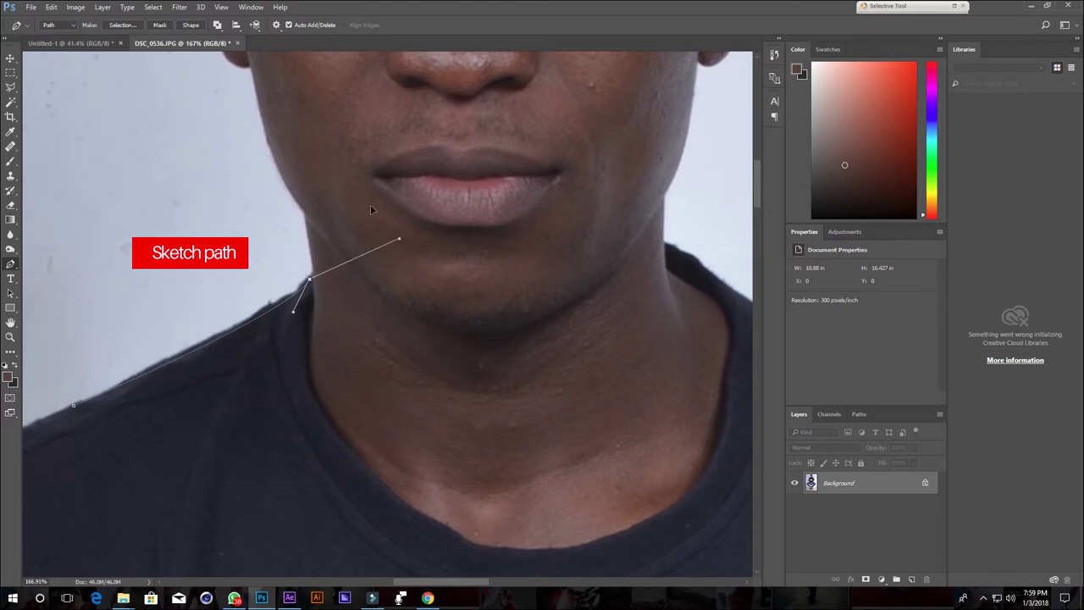
mouse_move(438, 276)
left_mouse_down()
mouse_move(426, 347)
mouse_move(280, 234)
mouse_move(310, 278)
left_mouse_up()
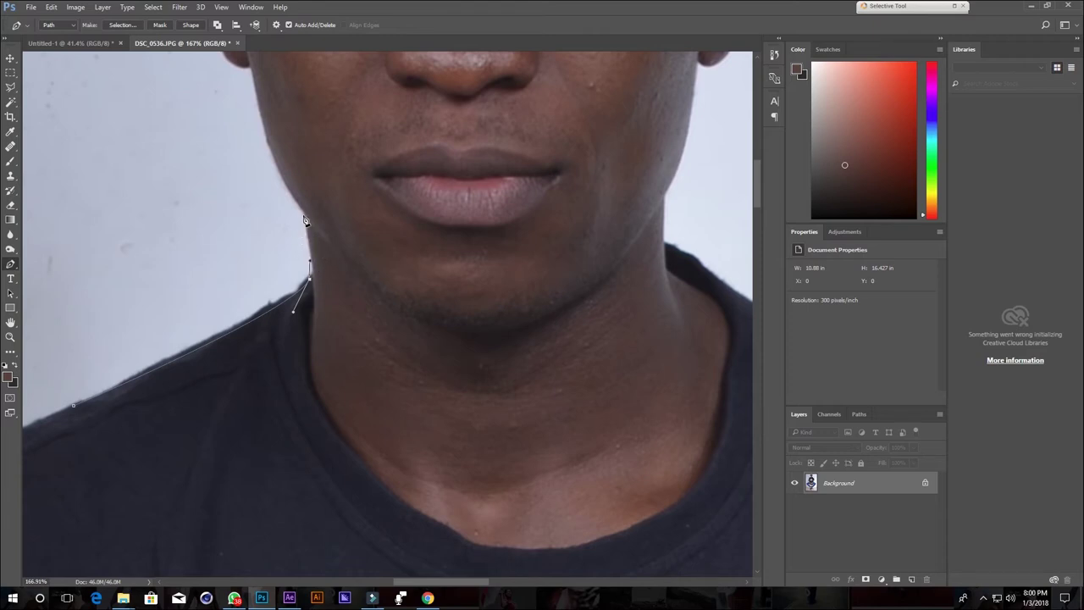
Add curved anchors up the neck and along the jawline, turning toward the ear
left_click_drag(305, 233, 301, 195)
left_click_drag(312, 172, 334, 286)
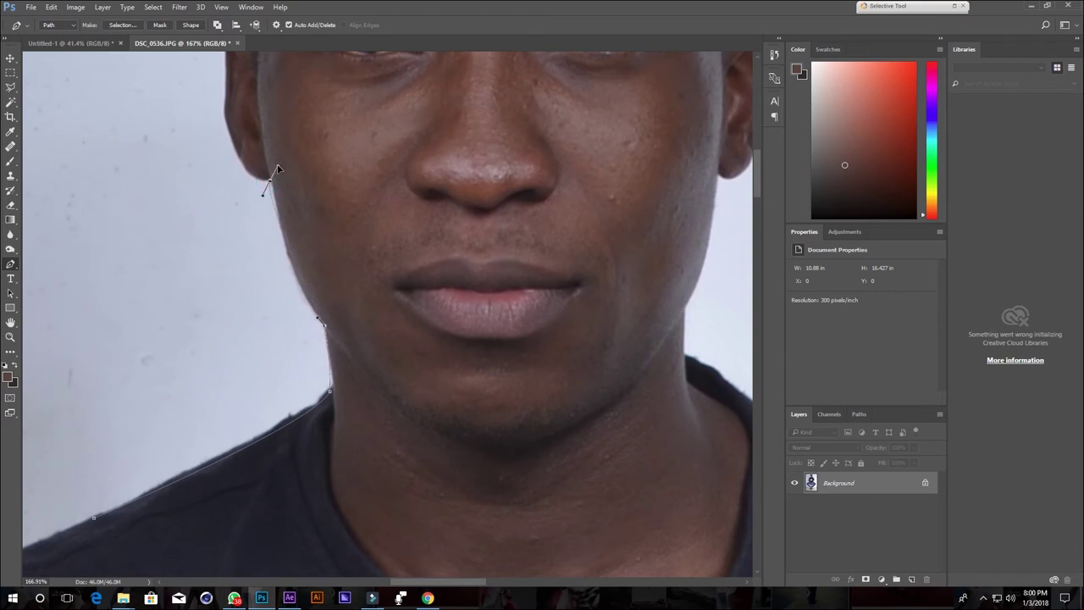
mouse_move(269, 180)
left_mouse_down()
mouse_move(274, 124)
mouse_move(390, 179)
mouse_move(307, 315)
mouse_move(201, 245)
mouse_move(307, 123)
mouse_move(453, 250)
mouse_move(400, 142)
mouse_move(258, 178)
mouse_move(351, 137)
mouse_move(474, 273)
mouse_move(307, 193)
mouse_move(268, 112)
mouse_move(265, 127)
left_mouse_up()
left_click_drag(265, 127, 248, 181)
Curve the path around the ear with a sharp top corner, aiming toward the hairline
left_click_drag(359, 159, 374, 335)
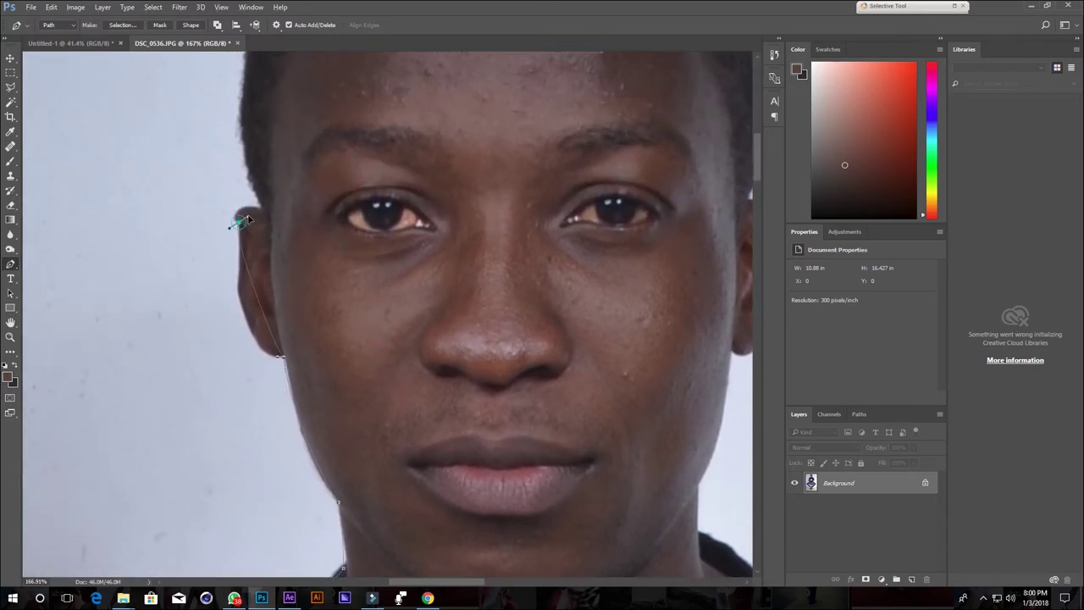
mouse_move(238, 221)
left_mouse_down()
mouse_move(265, 111)
mouse_move(258, 118)
mouse_move(247, 90)
left_mouse_up()
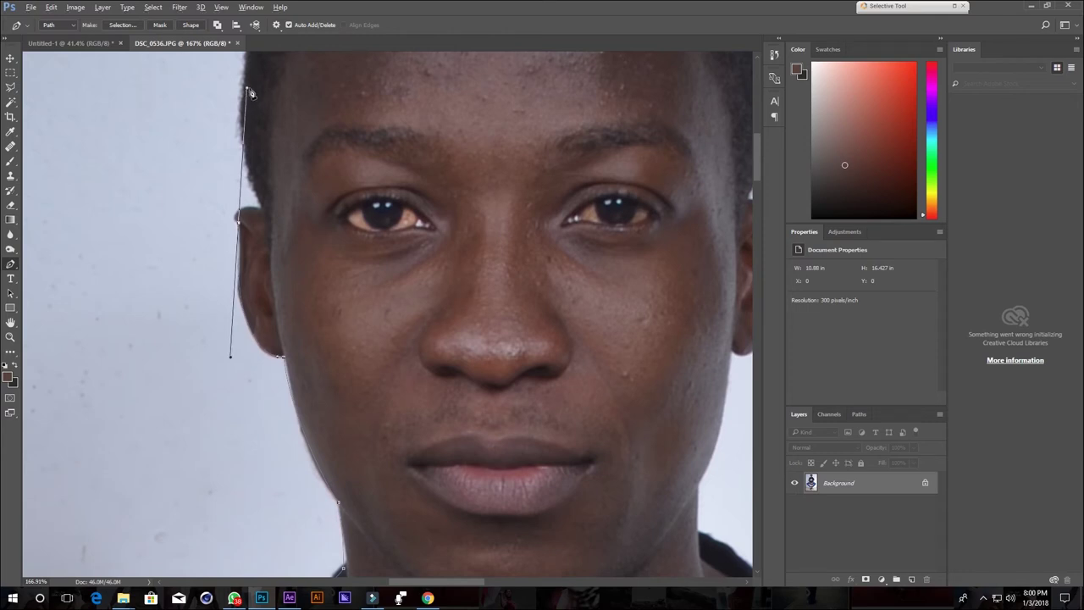
left_click_drag(247, 88, 232, 225)
left_click(237, 221)
mouse_move(260, 212)
left_mouse_down()
mouse_move(297, 223)
mouse_move(287, 223)
left_mouse_up()
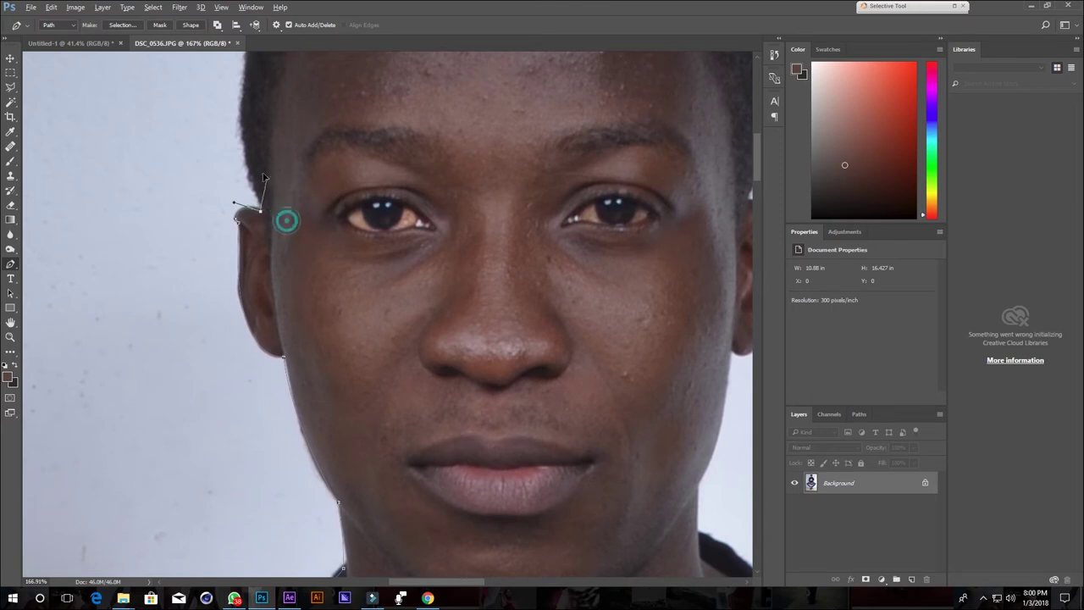
left_click_drag(286, 221, 252, 186)
Add a curved anchor on the hairline and shorten its handle
left_click_drag(542, 200, 460, 242)
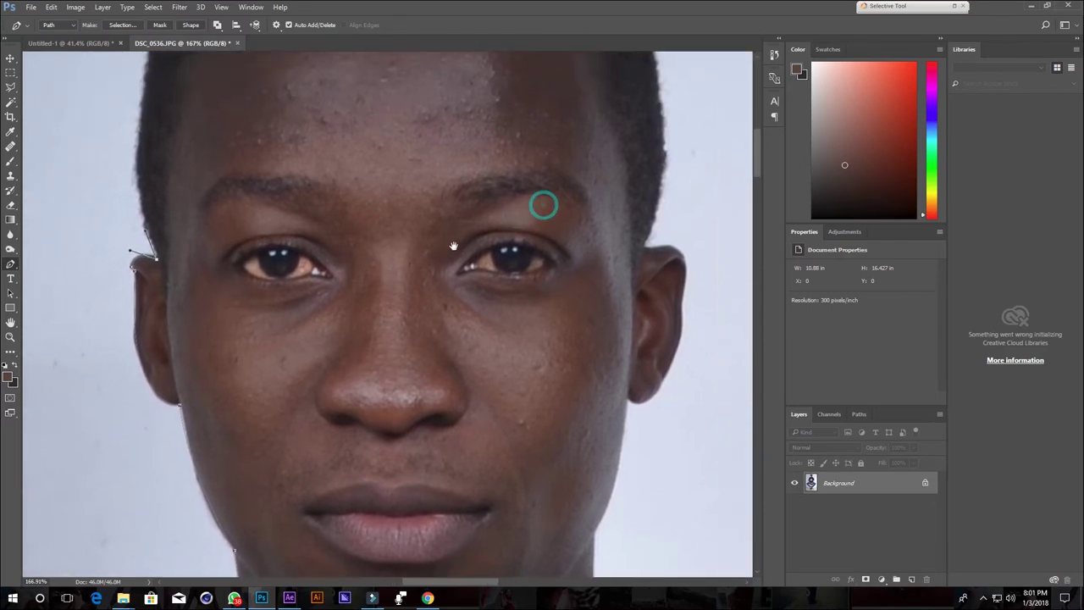
left_click_drag(328, 265, 355, 212)
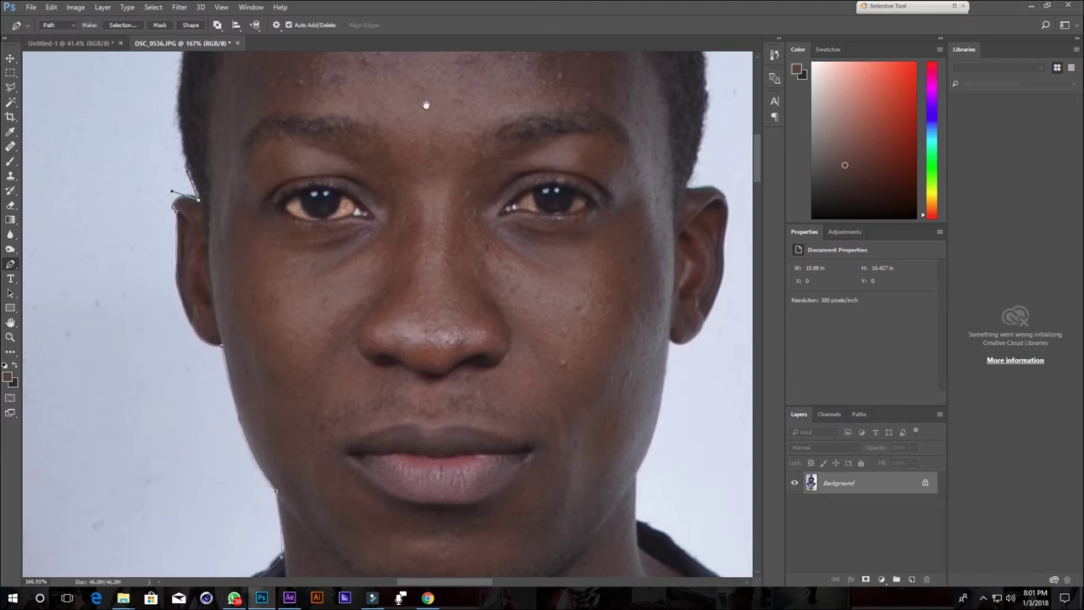
left_click_drag(418, 96, 414, 398)
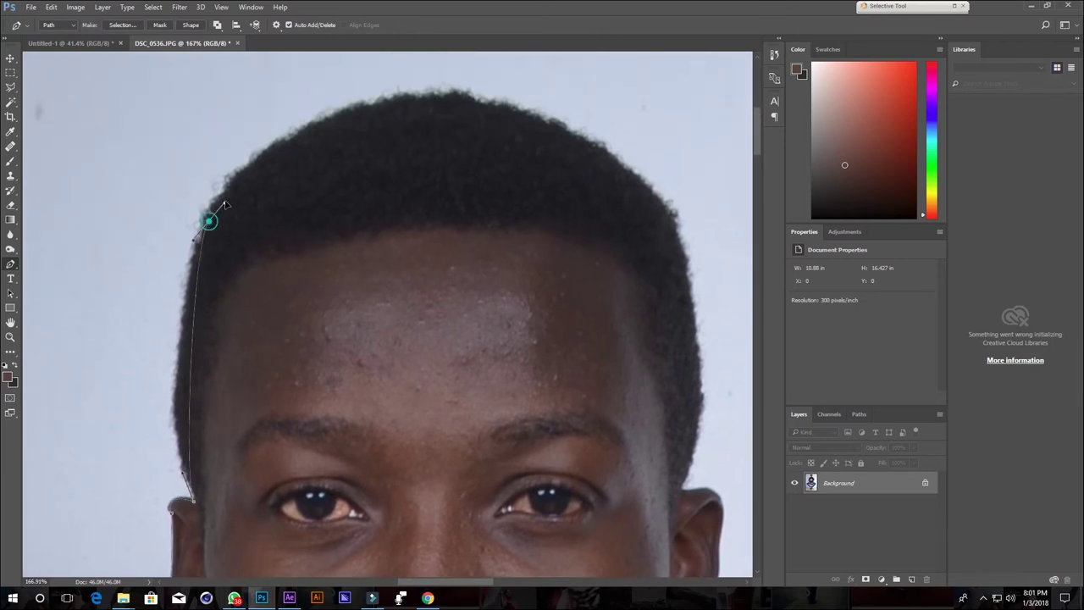
mouse_move(208, 221)
left_mouse_down()
mouse_move(271, 97)
mouse_move(261, 100)
left_mouse_up()
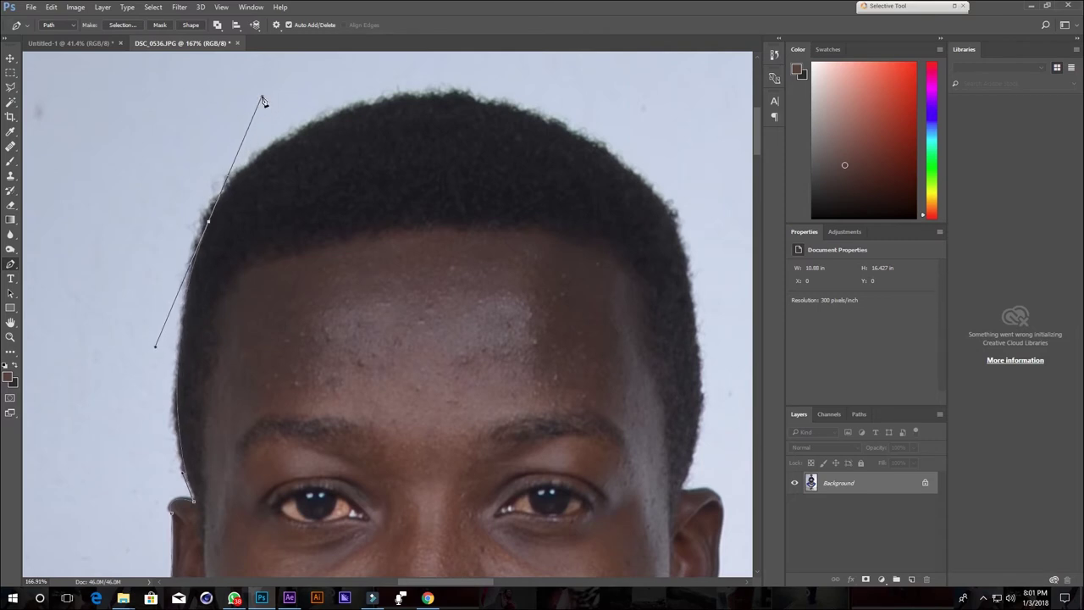
left_click_drag(438, 196, 389, 310)
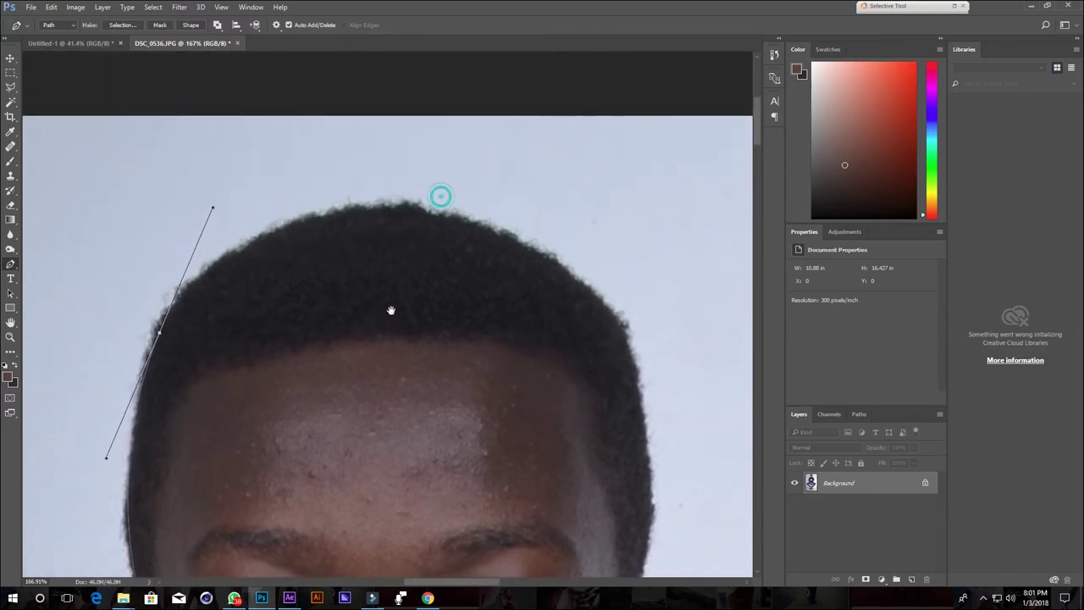
mouse_move(616, 322)
left_mouse_down()
mouse_move(735, 489)
mouse_move(436, 476)
left_mouse_up()
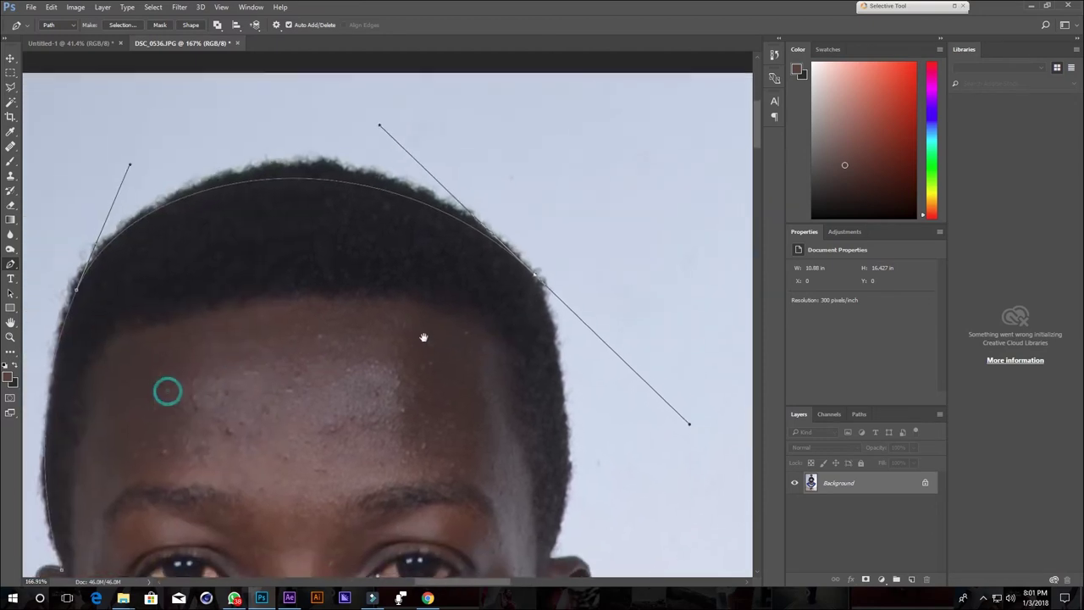
left_click_drag(225, 413, 378, 213)
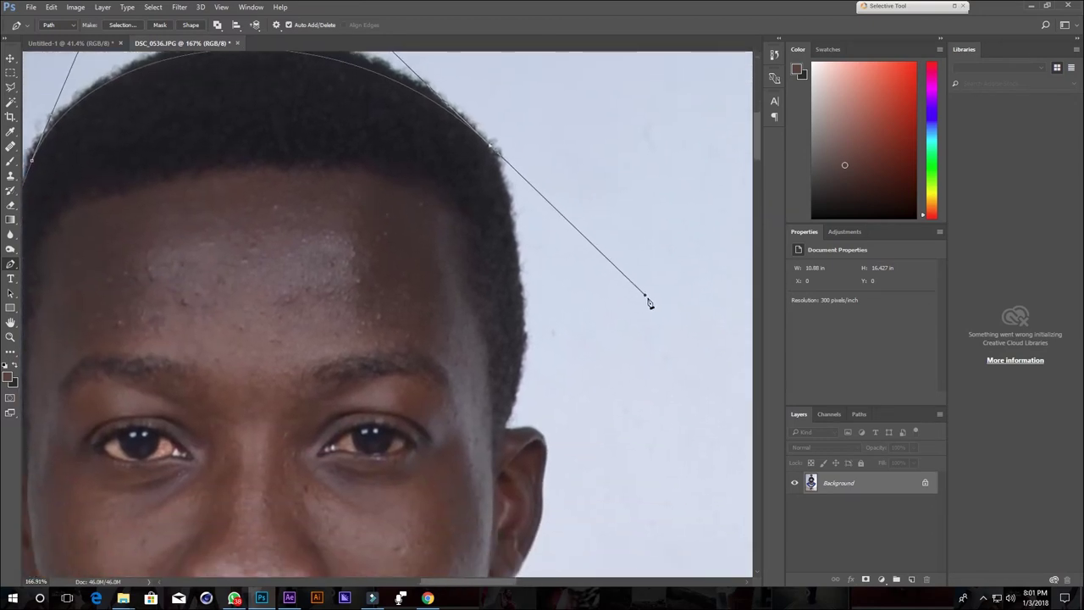
left_click_drag(491, 146, 496, 167, "alt")
Trace around the ear down to the jaw, with corner points at hair-ear junction and jaw
left_click_drag(505, 426, 463, 520)
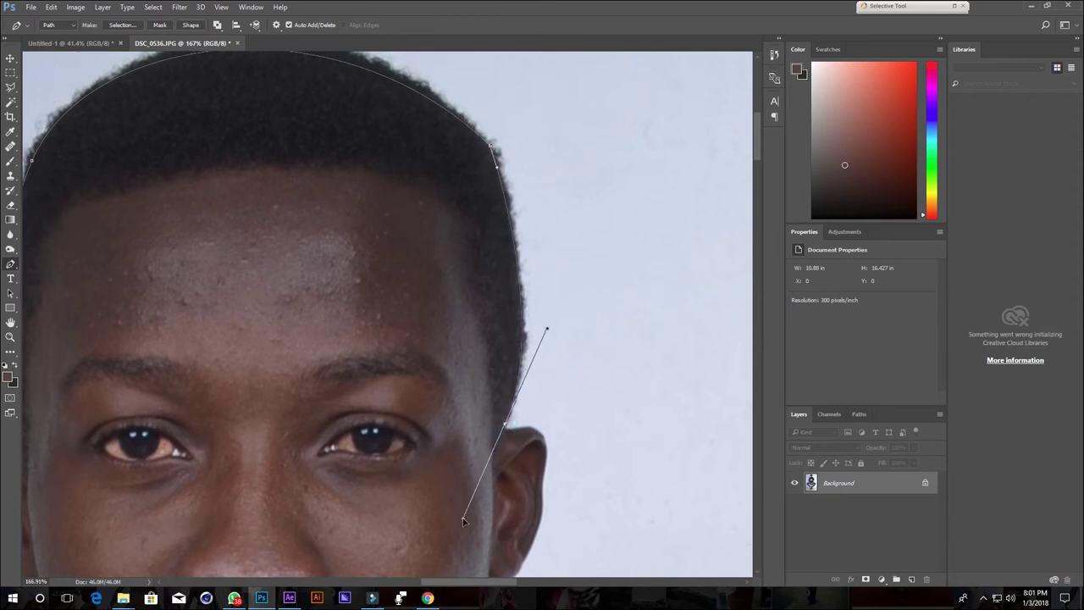
left_click(510, 424, "alt")
left_click_drag(538, 426, 558, 459)
left_click_drag(432, 547, 372, 317)
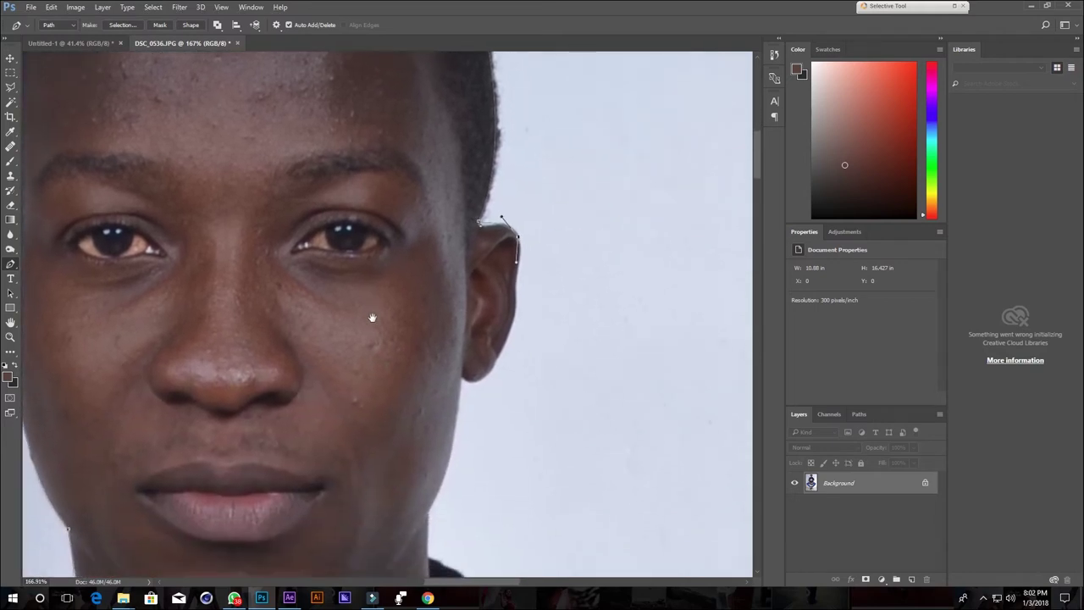
mouse_move(465, 374)
left_mouse_down()
mouse_move(419, 326)
mouse_move(413, 360)
left_mouse_up()
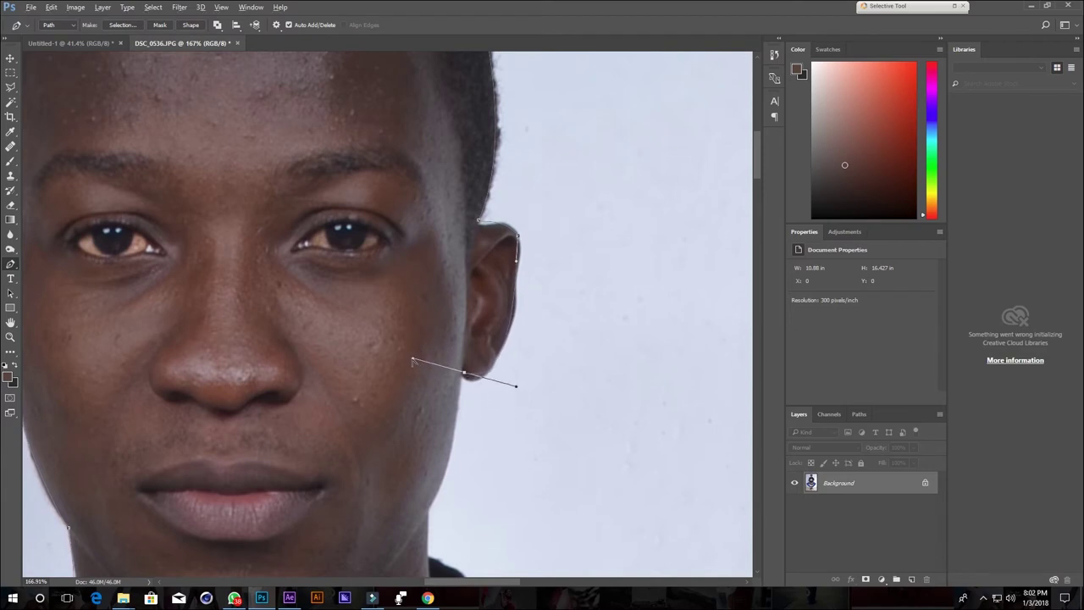
left_click_drag(446, 412, 460, 410)
mouse_move(455, 539)
left_mouse_down()
mouse_move(473, 350)
mouse_move(414, 413)
left_mouse_up()
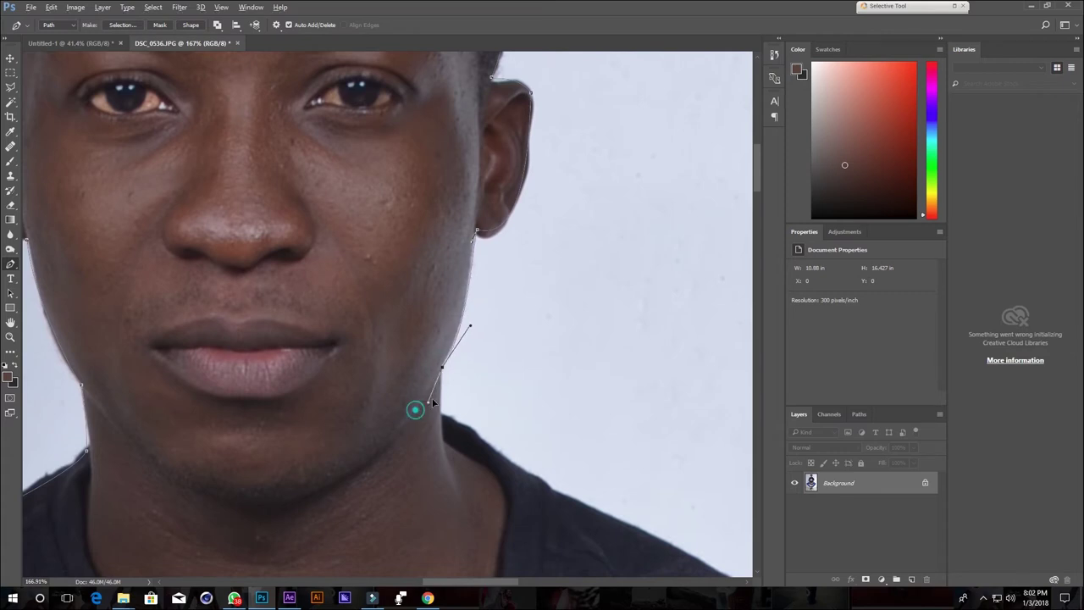
left_click(442, 368, "alt")
Continue the path from the neck-collar point down the shoulder edge, redoing a misplaced point
left_click_drag(481, 472, 426, 347)
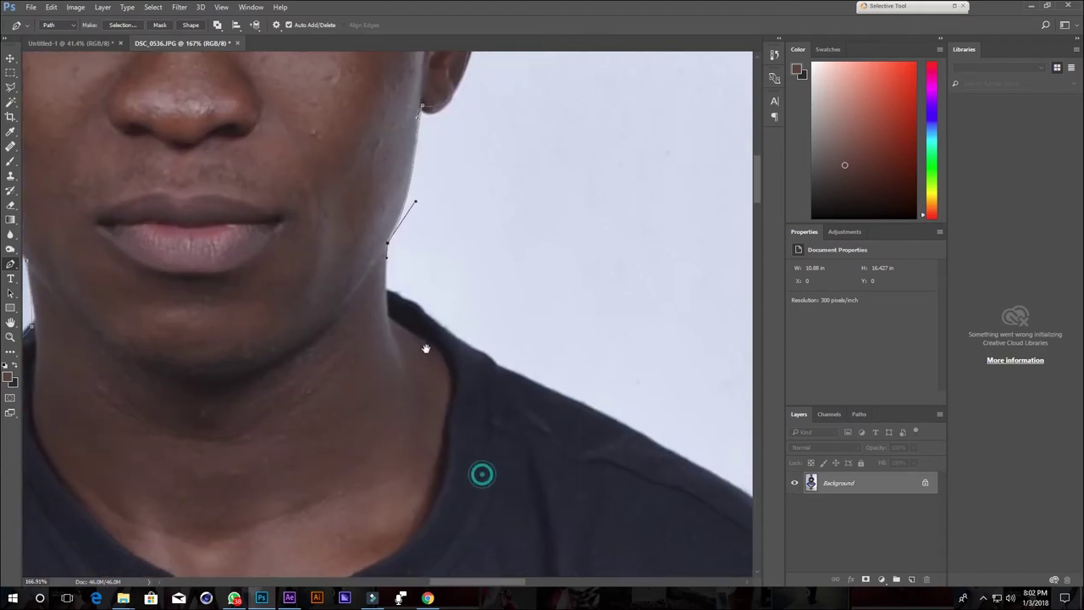
left_click(382, 282)
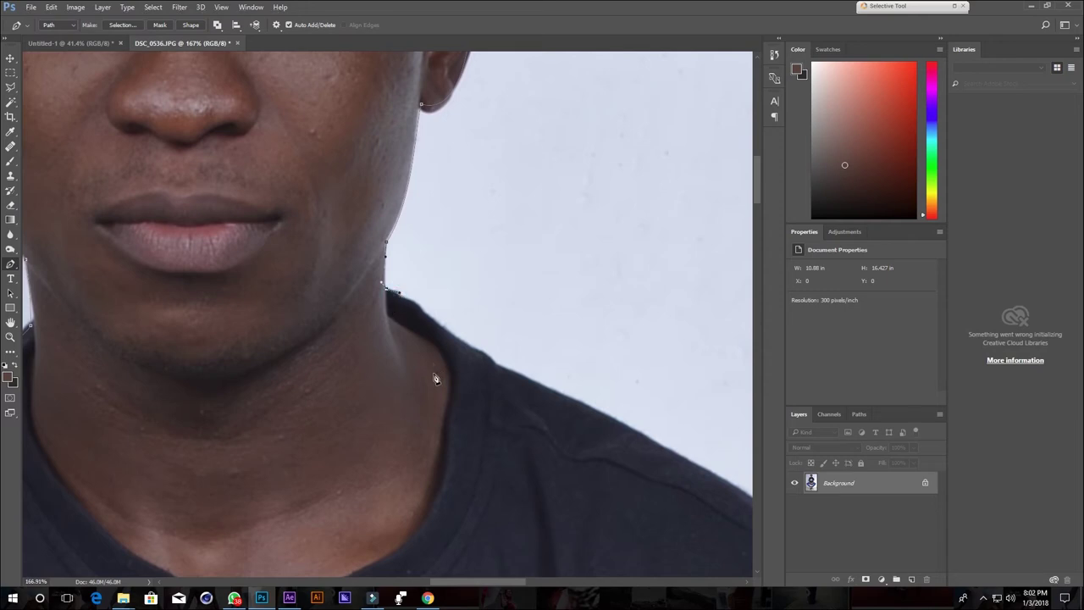
left_click_drag(499, 425, 451, 349)
scroll(347, 343, "down", 1)
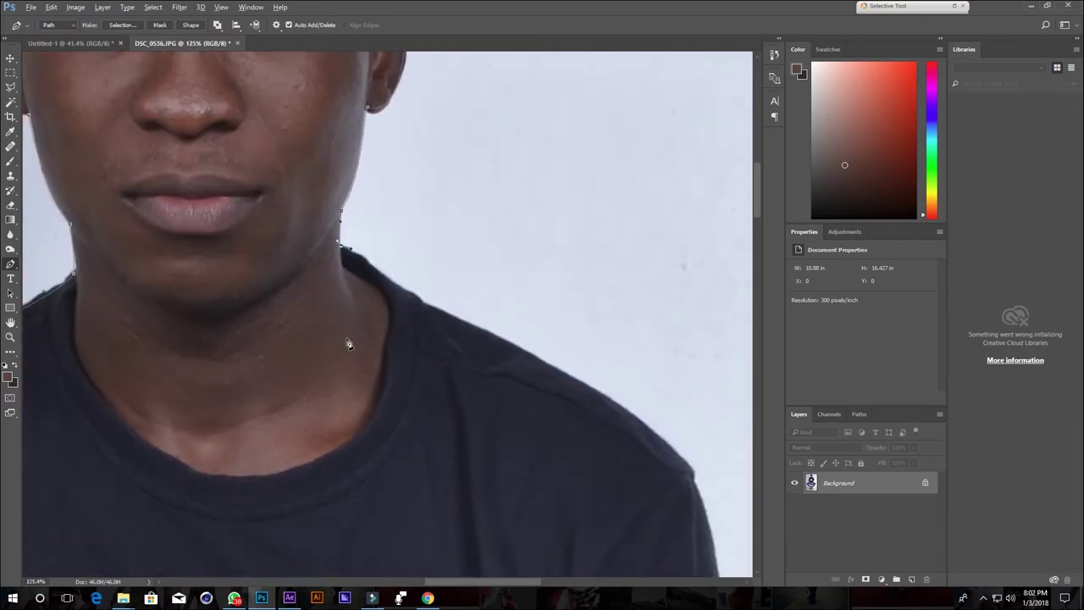
scroll(347, 343, "down", 1)
scroll(398, 367, "down", 1)
left_click_drag(386, 313, 349, 244)
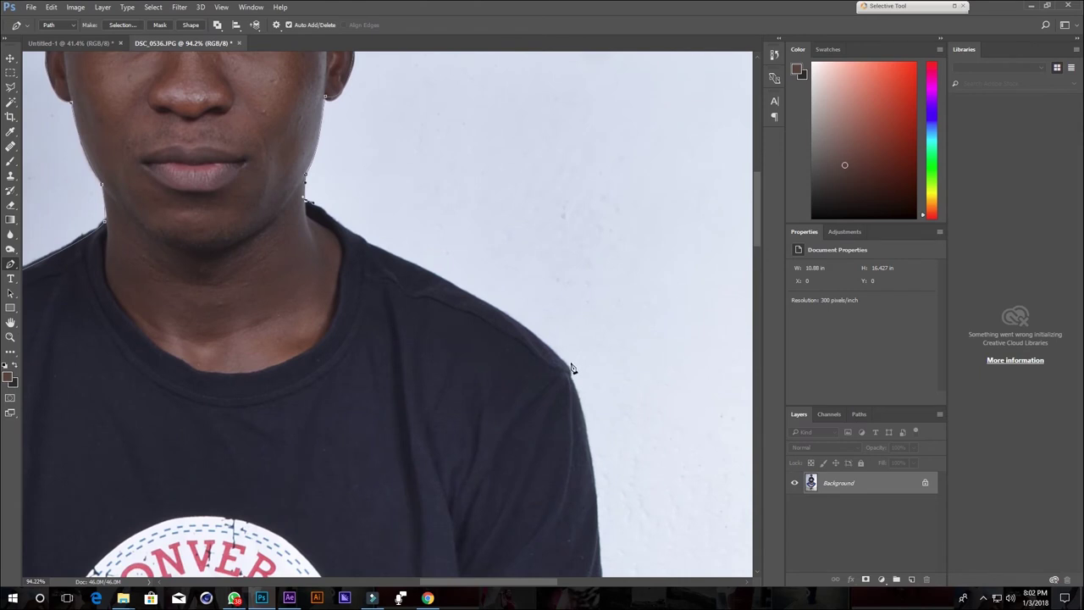
left_click_drag(561, 357, 637, 379)
key("ctrl+z")
left_click_drag(367, 243, 386, 260)
left_click_drag(568, 367, 609, 419)
left_click(569, 368, "alt")
Trace down the sleeve edge to a sharp corner where the sleeve meets the arm
left_click_drag(580, 439, 511, 292)
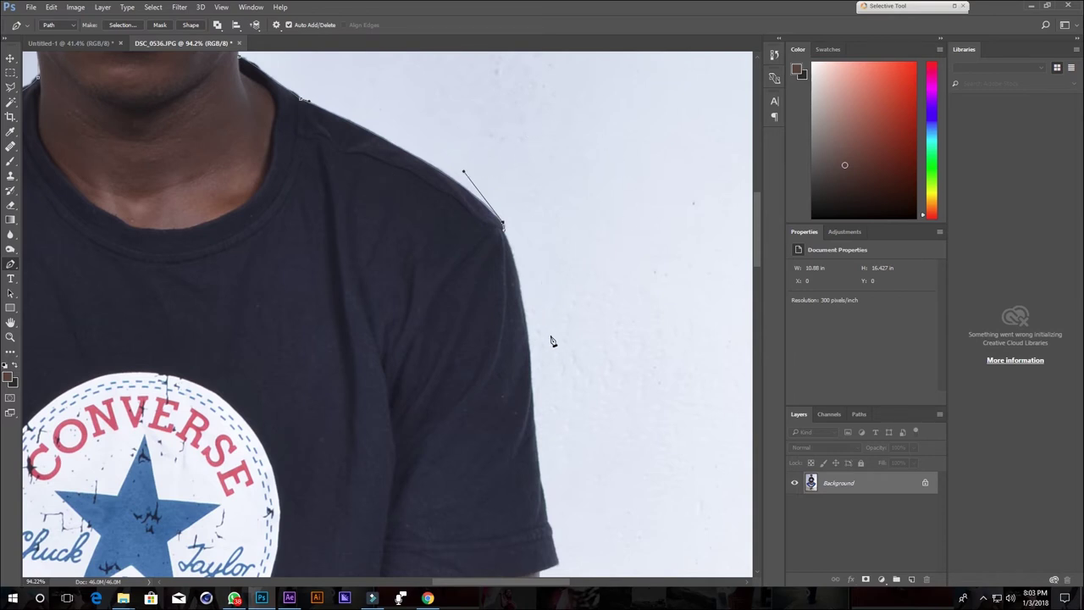
scroll(452, 448, "down", 2)
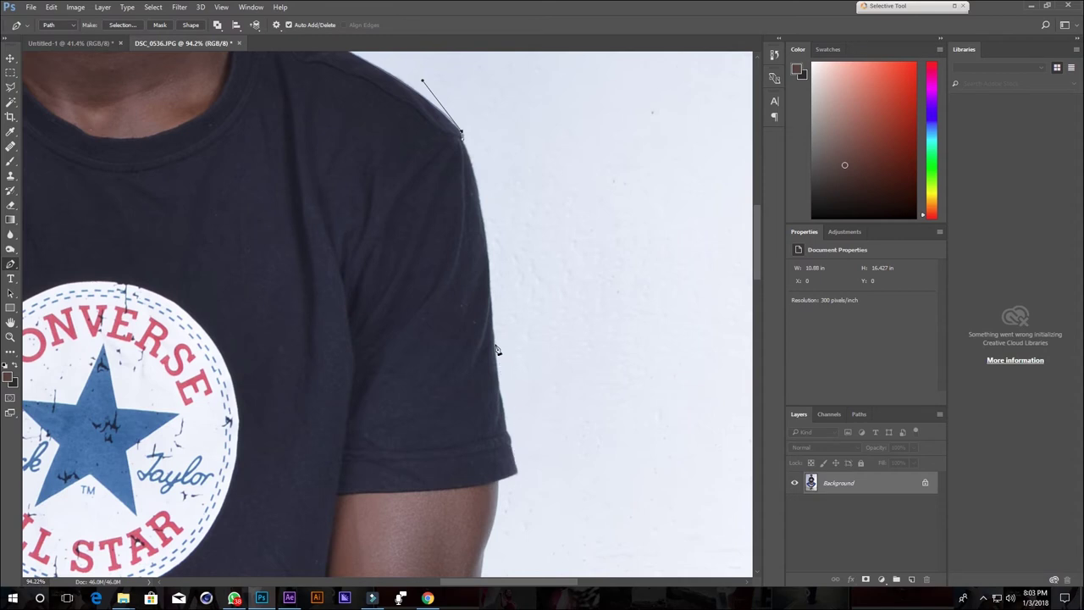
left_click_drag(491, 296, 489, 356)
left_click_drag(516, 468, 535, 506)
left_click_drag(536, 506, 516, 468)
left_click(490, 482)
scroll(491, 481, "down", 5)
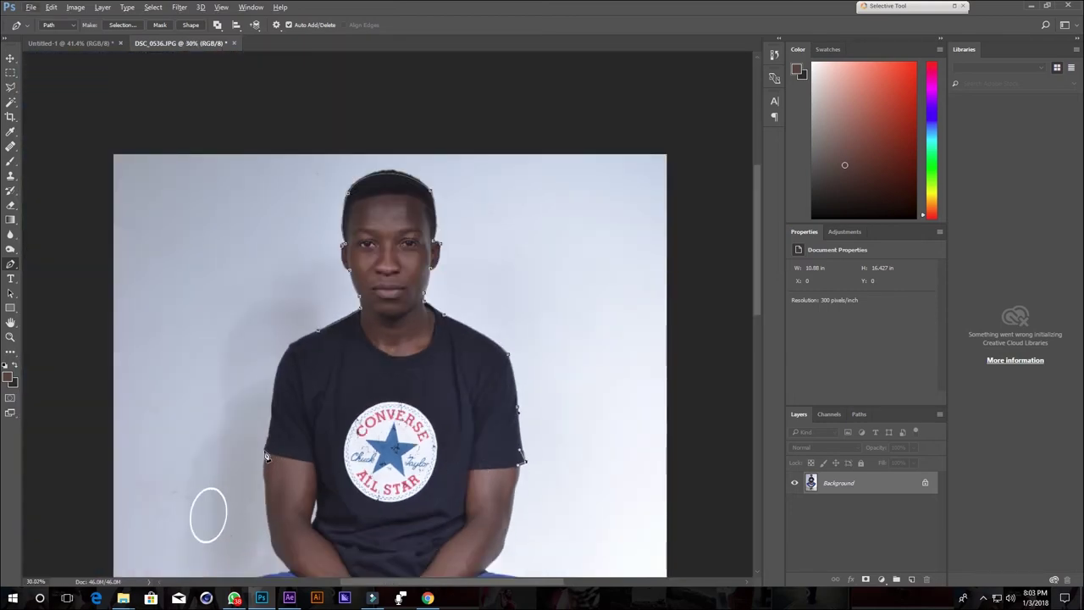
Add anchors up the left sleeve and shoulder to the collar, closing the head-and-shoulders path
scroll(271, 448, "up", 3)
scroll(283, 398, "up", 1)
left_click_drag(282, 386, 282, 365)
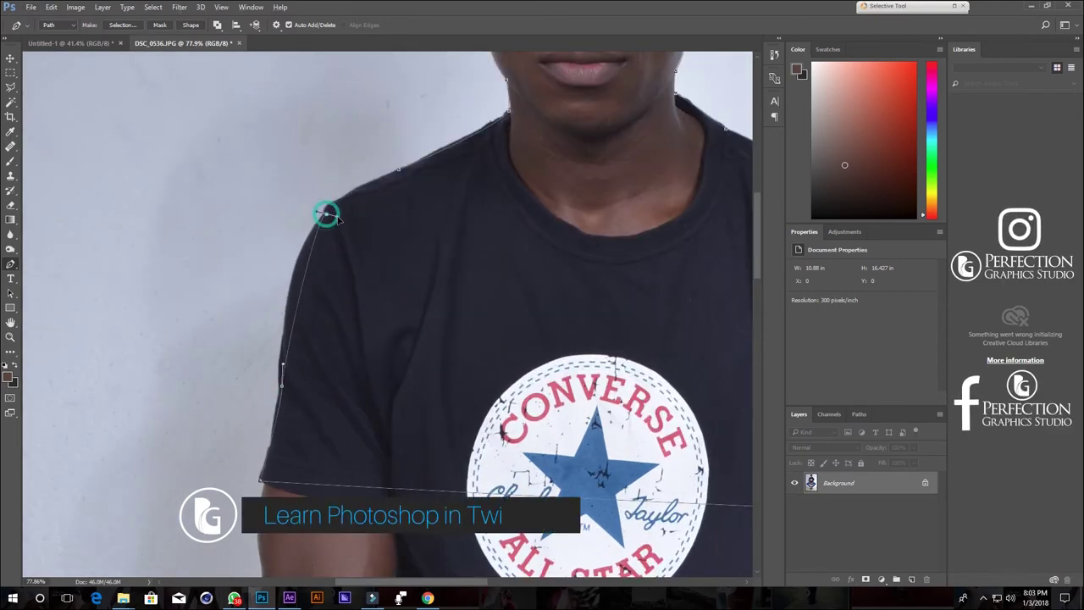
left_click_drag(325, 212, 384, 184)
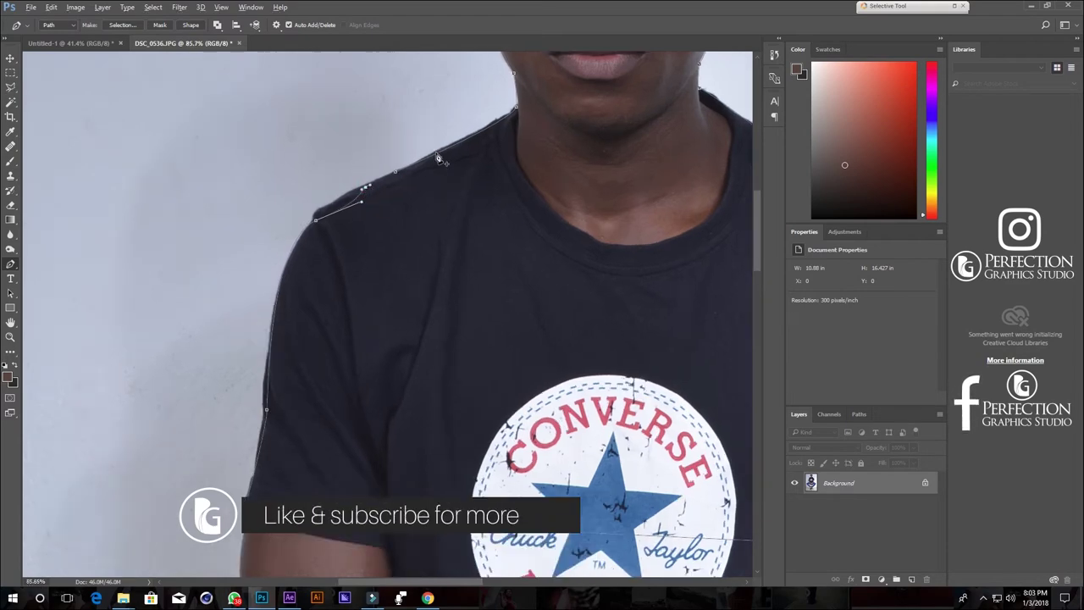
scroll(369, 185, "up", 5)
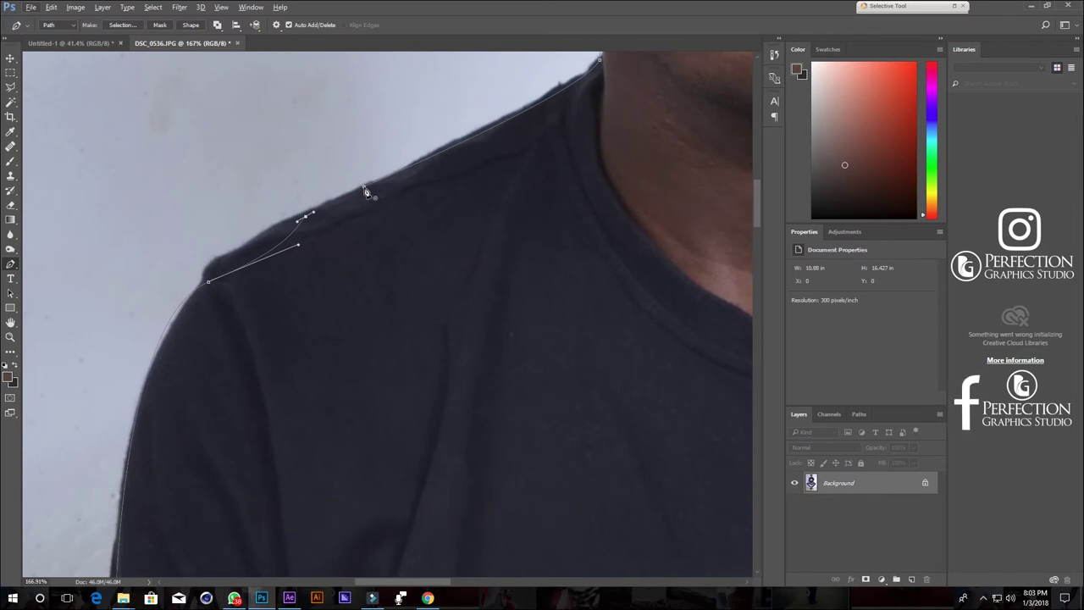
left_click(365, 188)
scroll(317, 248, "down", 1)
scroll(318, 243, "down", 1)
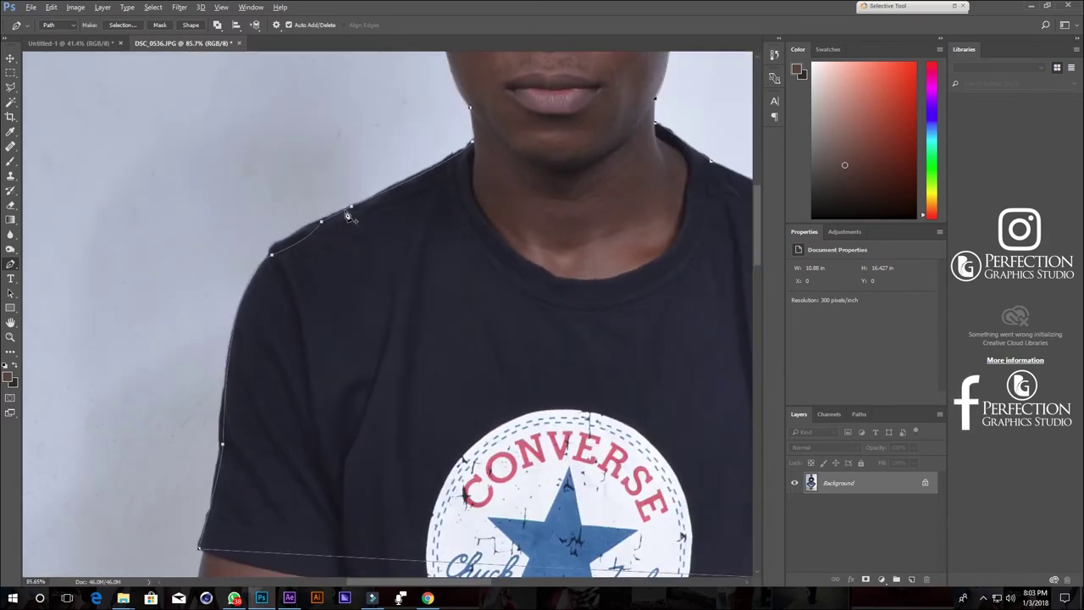
scroll(347, 216, "down", 2)
scroll(280, 195, "down", 2)
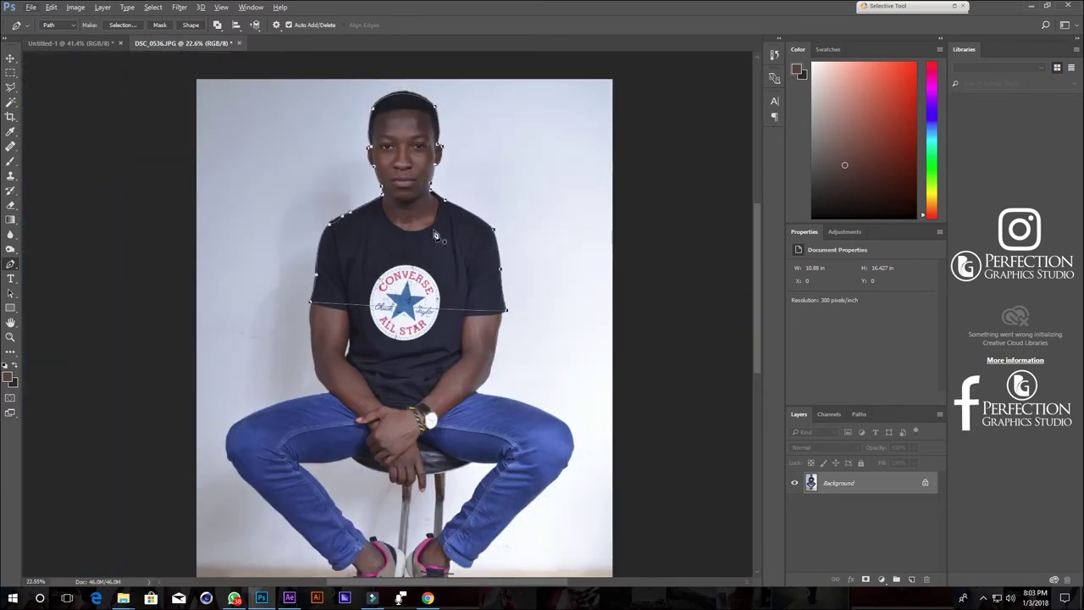
left_click(10, 58)
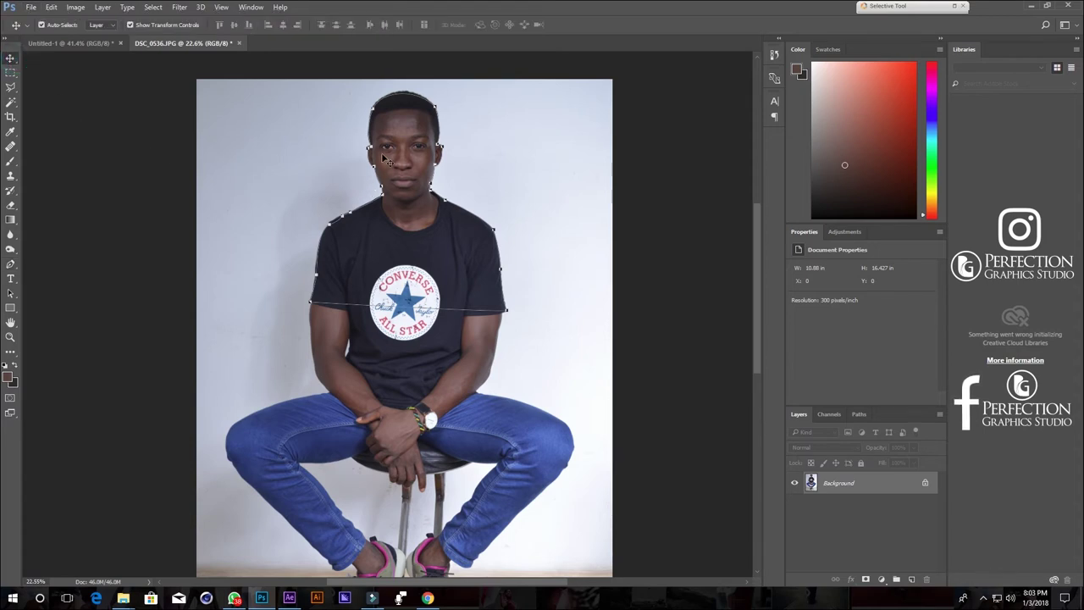
left_click_drag(370, 187, 421, 192)
left_click(603, 251)
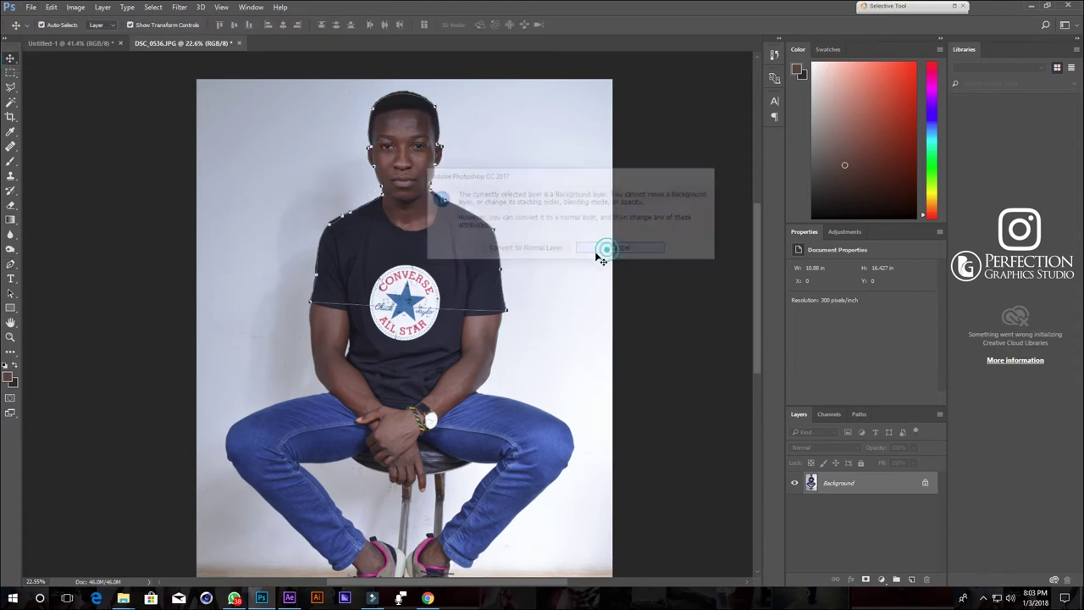
mouse_move(389, 170)
left_mouse_down()
mouse_move(384, 206)
mouse_move(432, 315)
left_mouse_up()
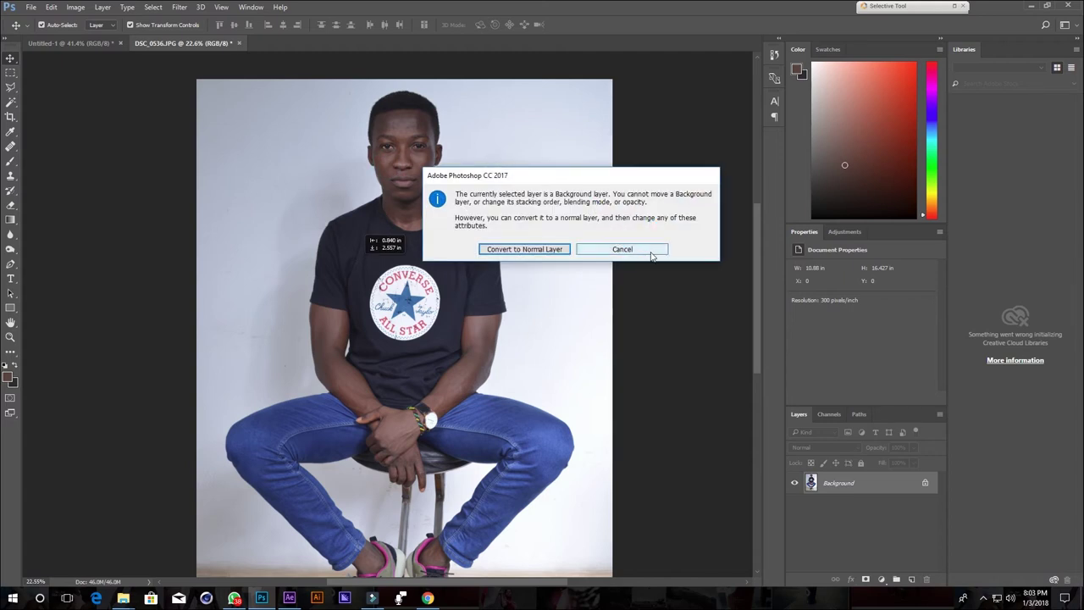
left_click(649, 249)
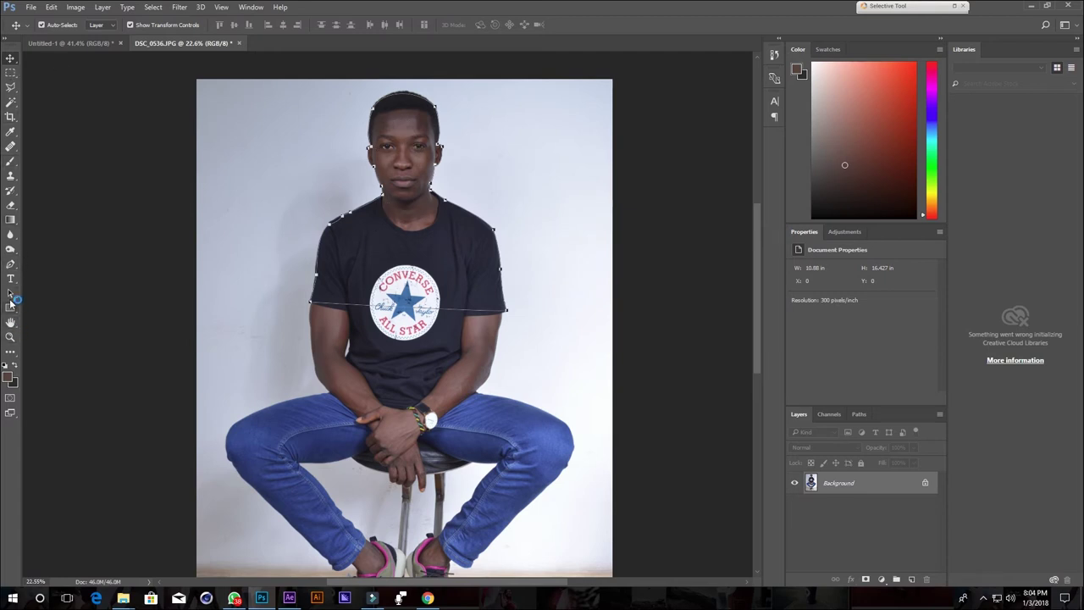
left_click(10, 264)
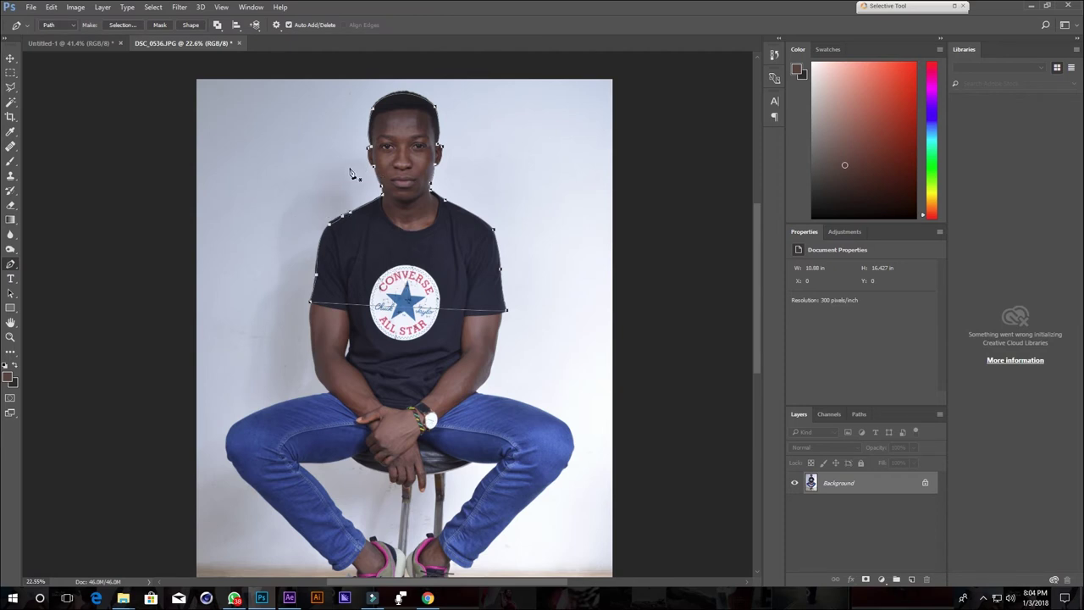
Open the Make Selection dialog for the closed pen path from its context menu
right_click(386, 138)
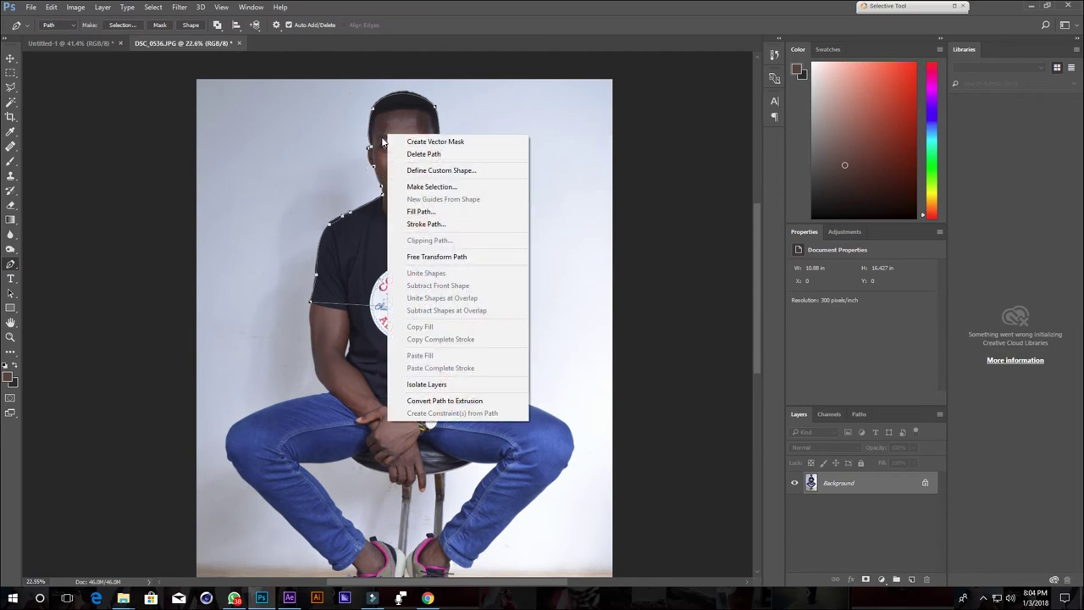
left_click(449, 187)
left_click(450, 124)
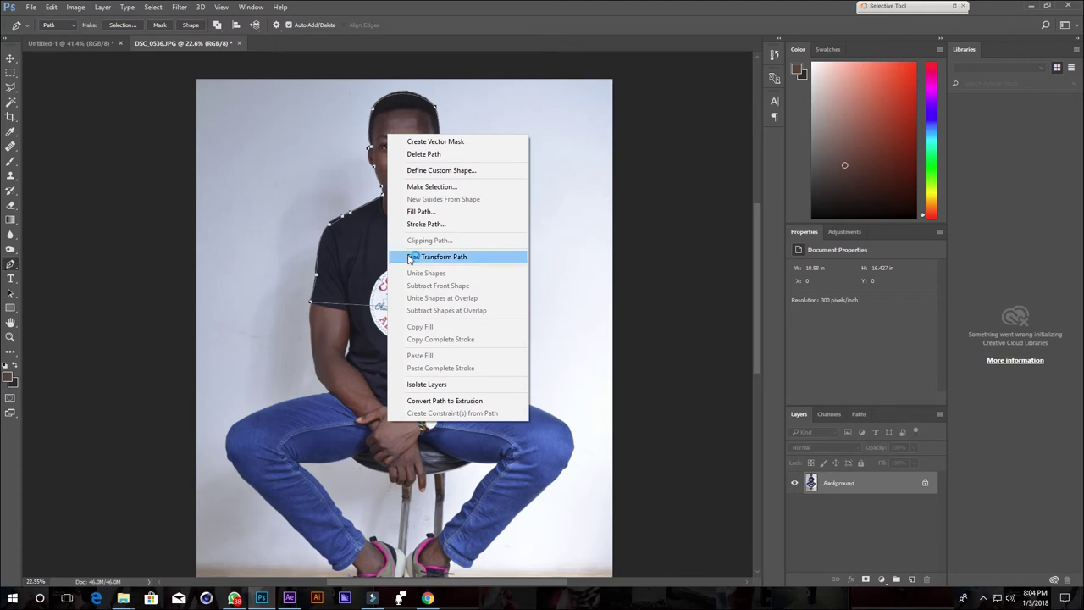
left_click(459, 185)
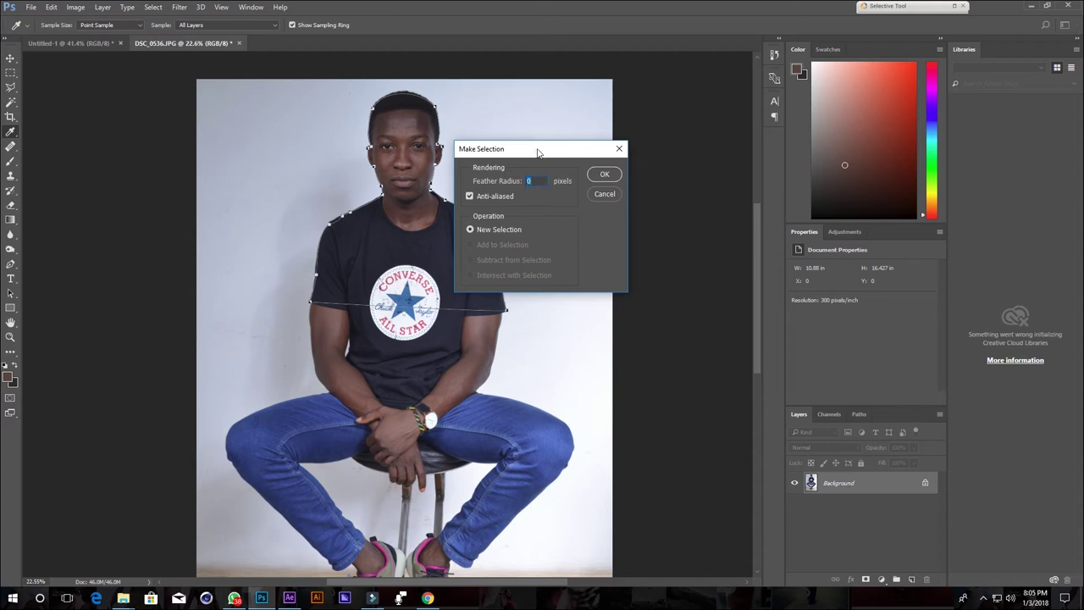
Accept Make Selection with Feather Radius 0 and New Selection, selecting the head and shoulders
left_click_drag(536, 153, 569, 145)
type(".4")
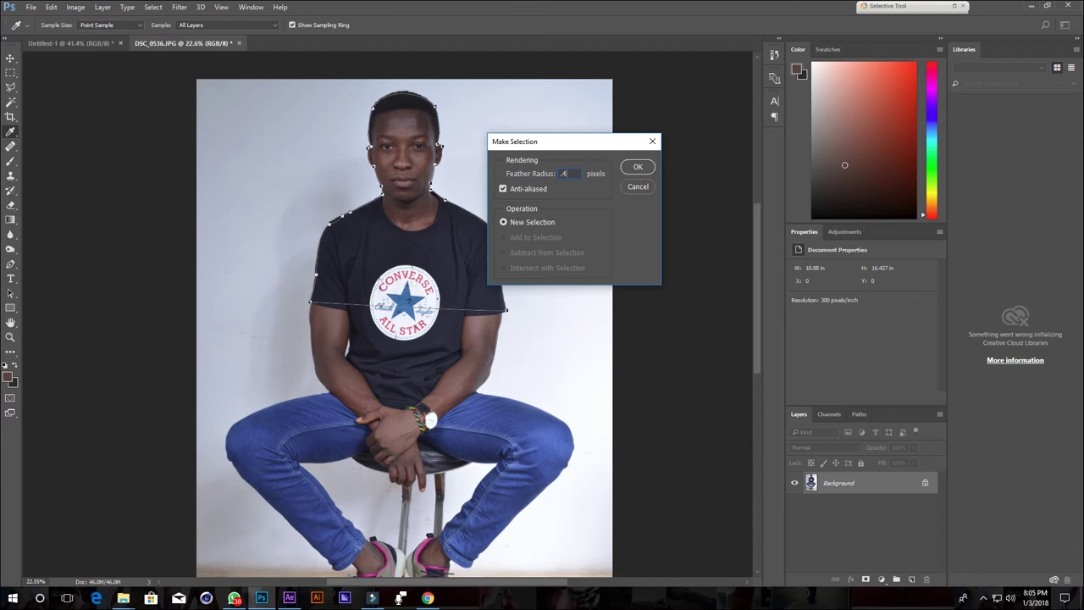
key("Return")
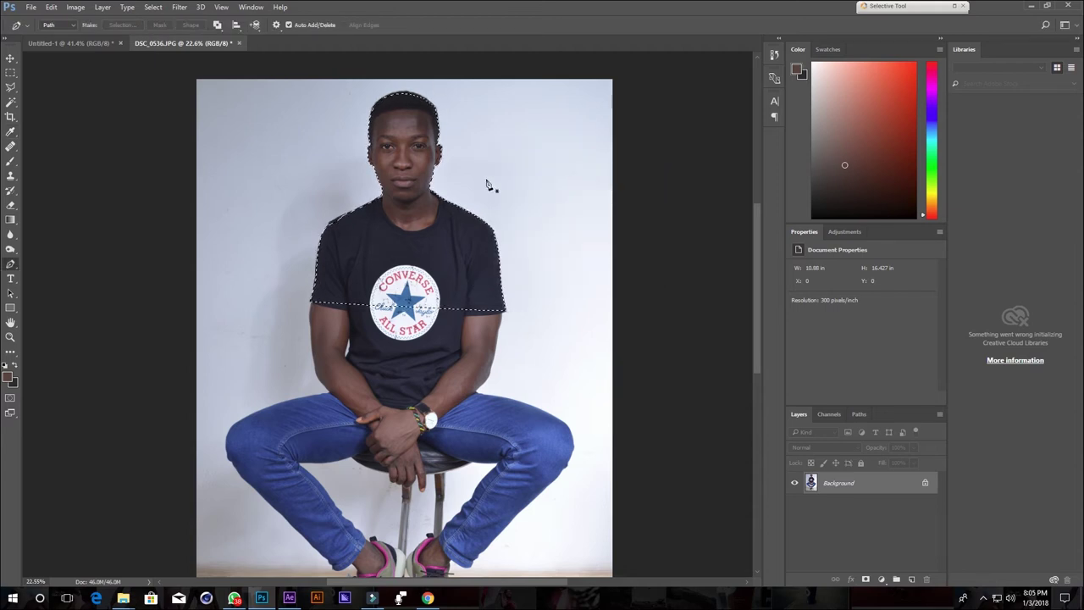
Test-drag the selected upper body with the Move tool, then undo the move
key("v")
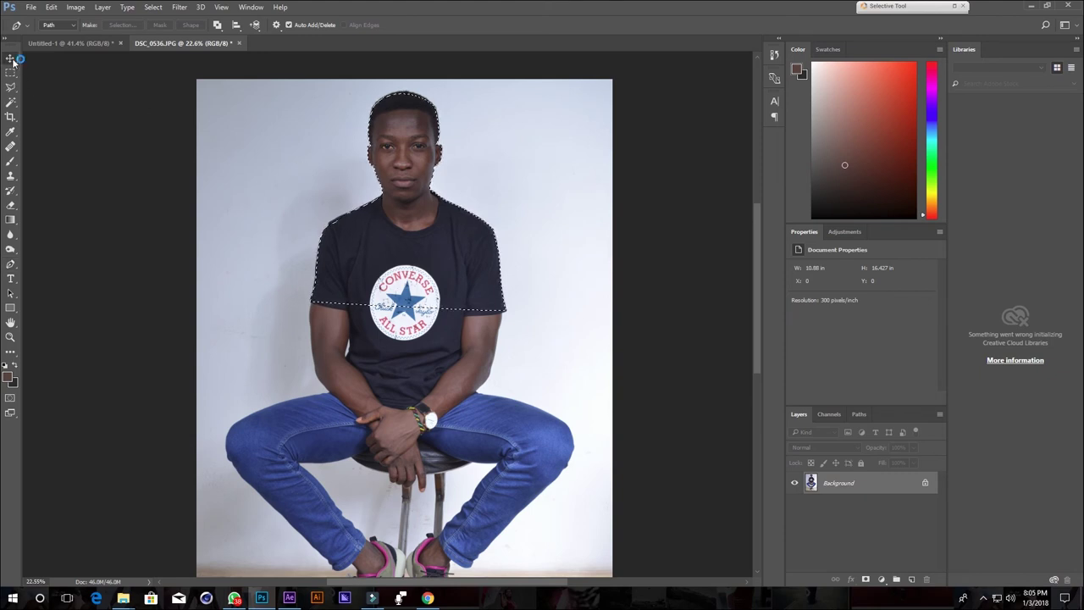
mouse_move(375, 154)
left_mouse_down()
mouse_move(289, 250)
mouse_move(288, 323)
left_mouse_up()
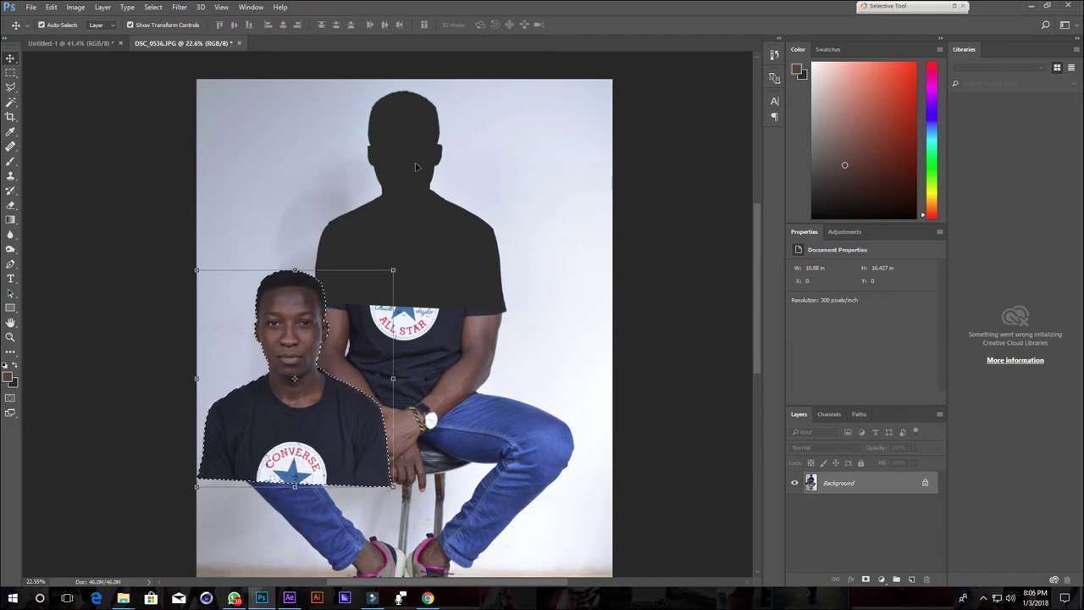
key("ctrl+z")
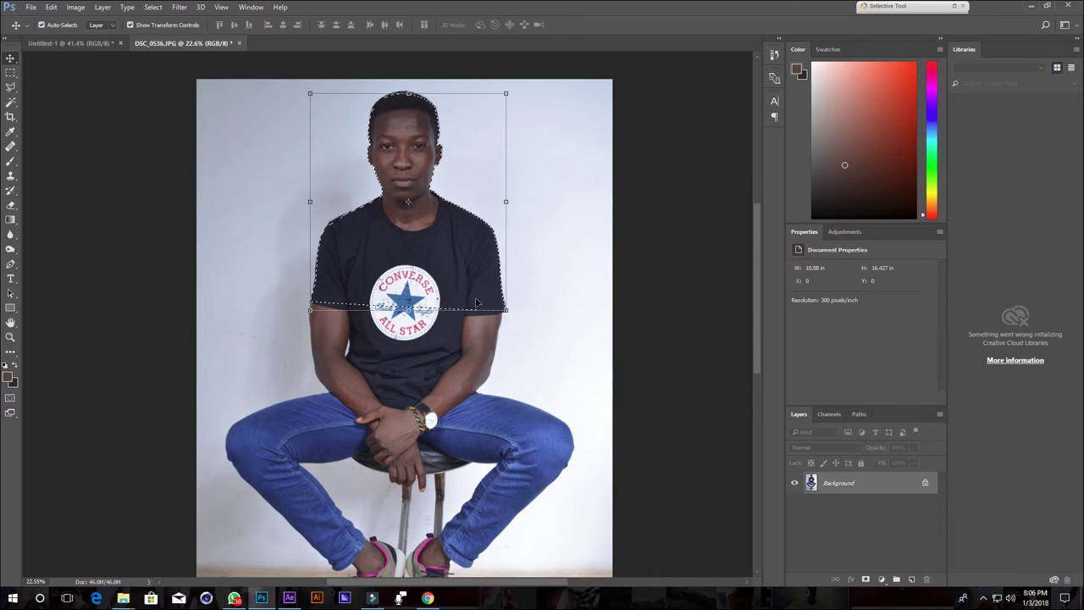
right_click(878, 486)
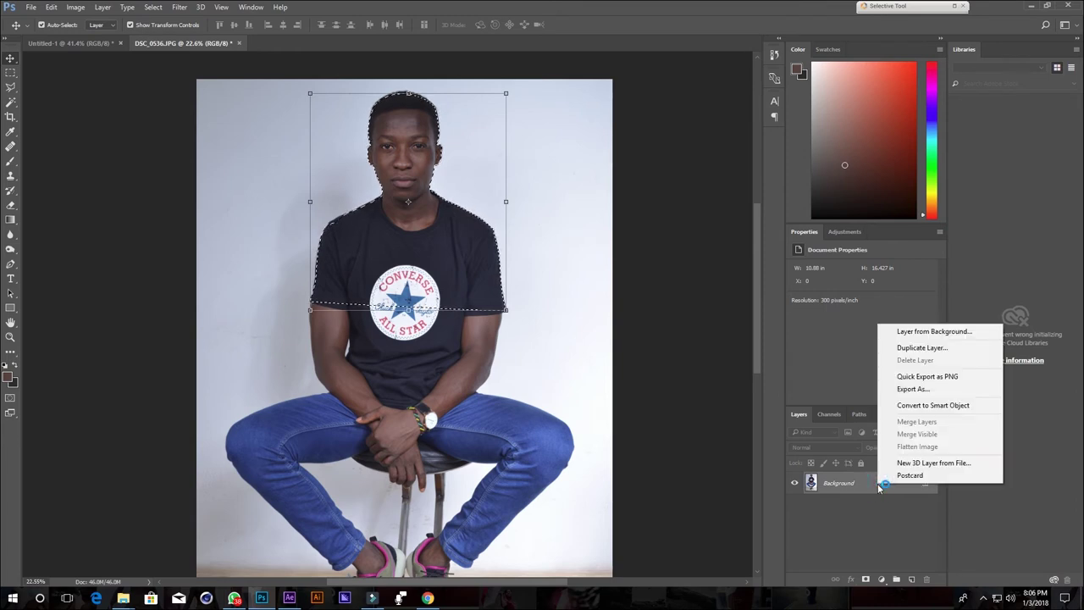
left_click(937, 350)
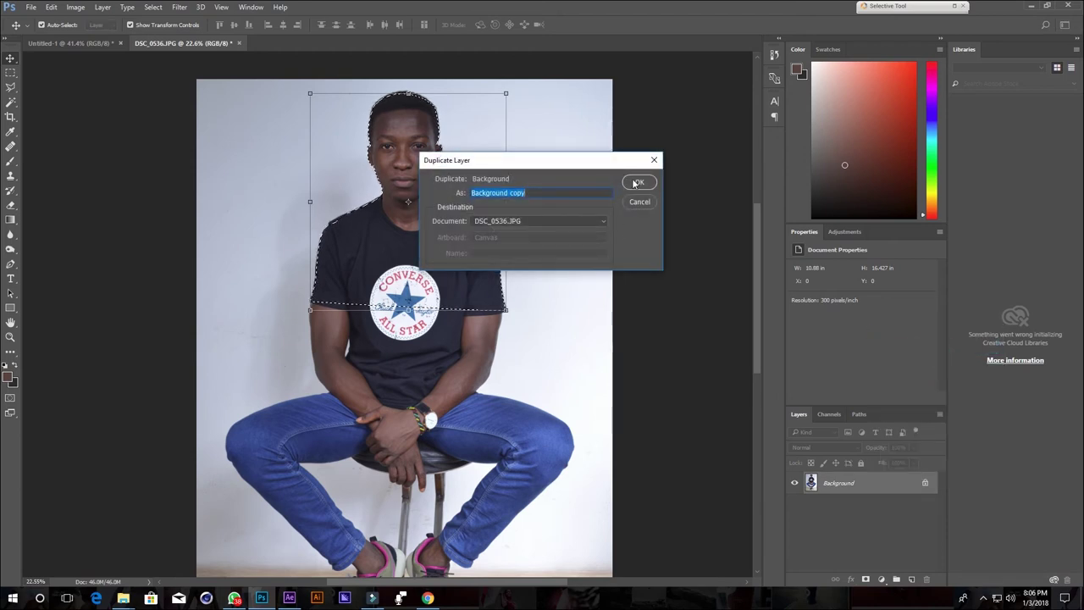
left_click(635, 182)
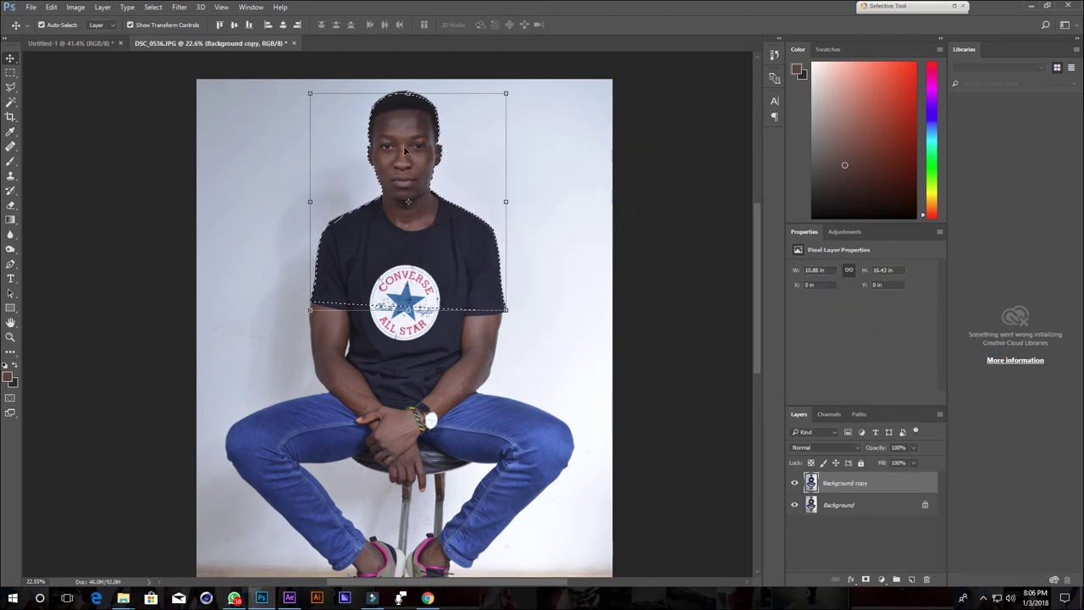
mouse_move(404, 149)
left_mouse_down()
mouse_move(344, 226)
mouse_move(452, 243)
mouse_move(423, 242)
left_mouse_up()
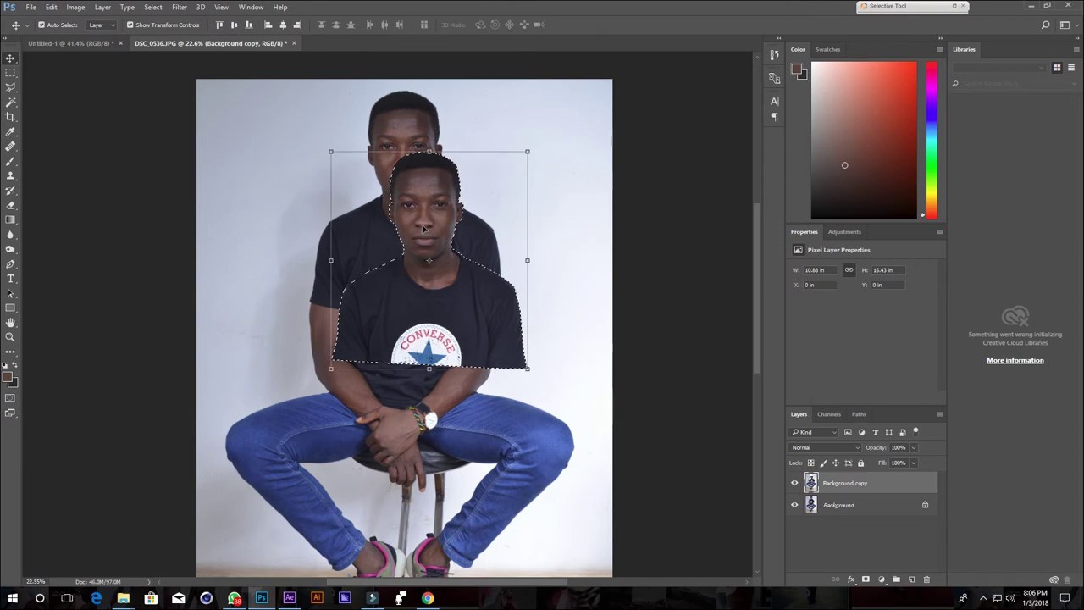
mouse_move(418, 288)
left_mouse_down()
mouse_move(398, 268)
mouse_move(411, 241)
left_mouse_up()
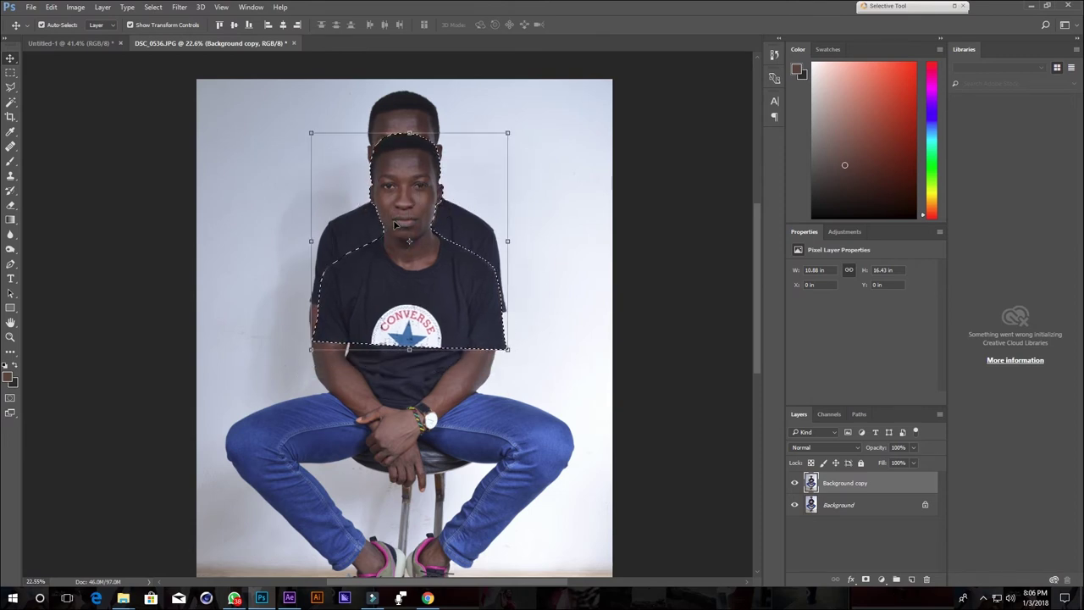
key("ctrl+z")
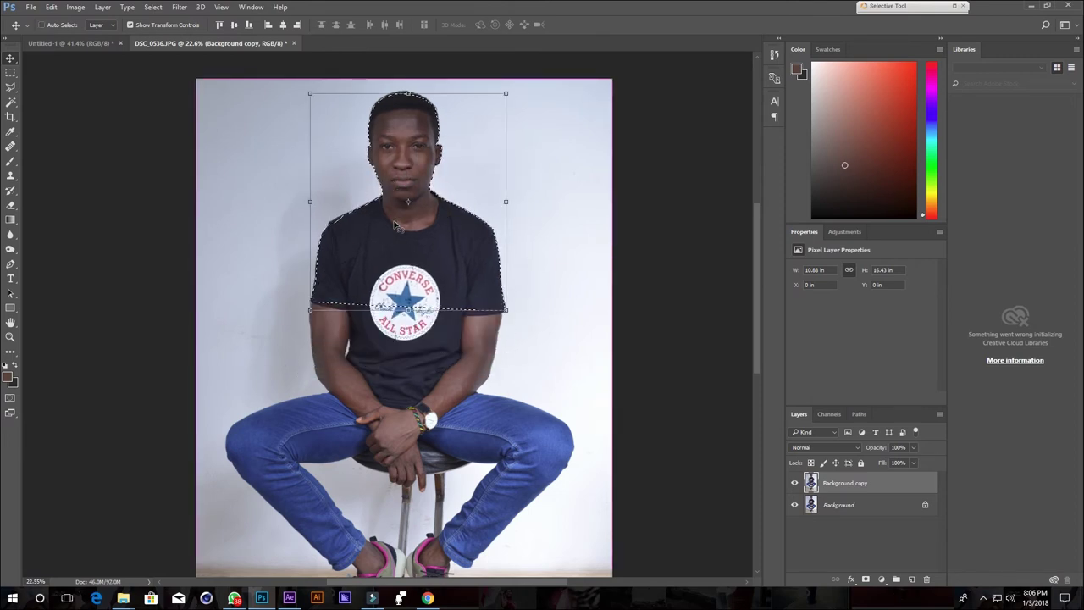
key("ctrl+z")
key("ctrl+alt+z")
key("ctrl+alt+z")
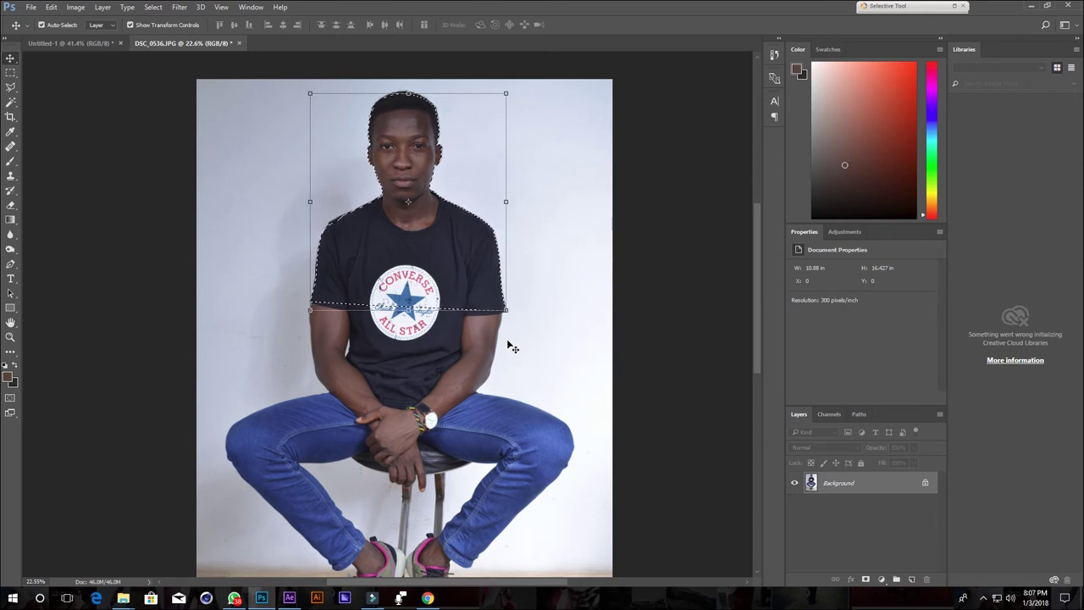
Copy the selected upper body to Layer 1, bring it into Untitled-1, scale it down and shift left
key("ctrl+j")
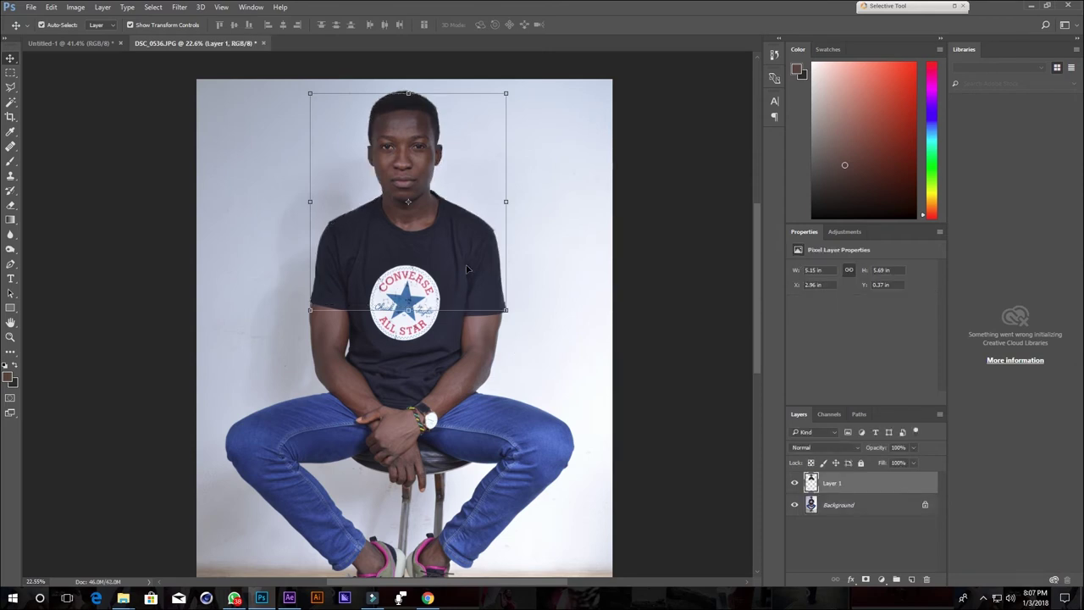
mouse_move(466, 263)
left_mouse_down()
mouse_move(326, 326)
mouse_move(299, 326)
mouse_move(508, 412)
left_mouse_up()
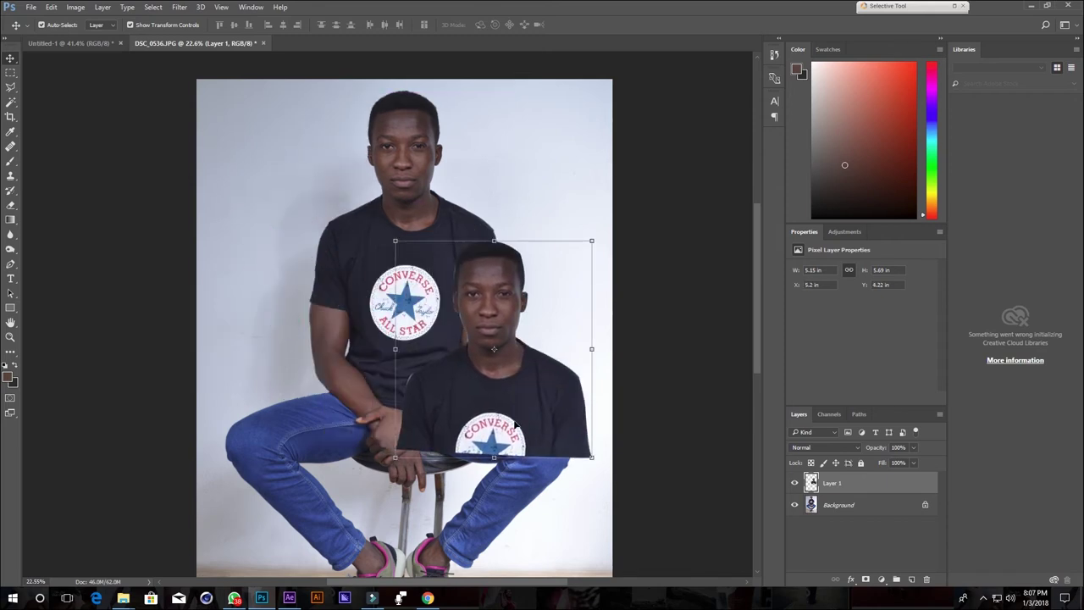
left_click(851, 507)
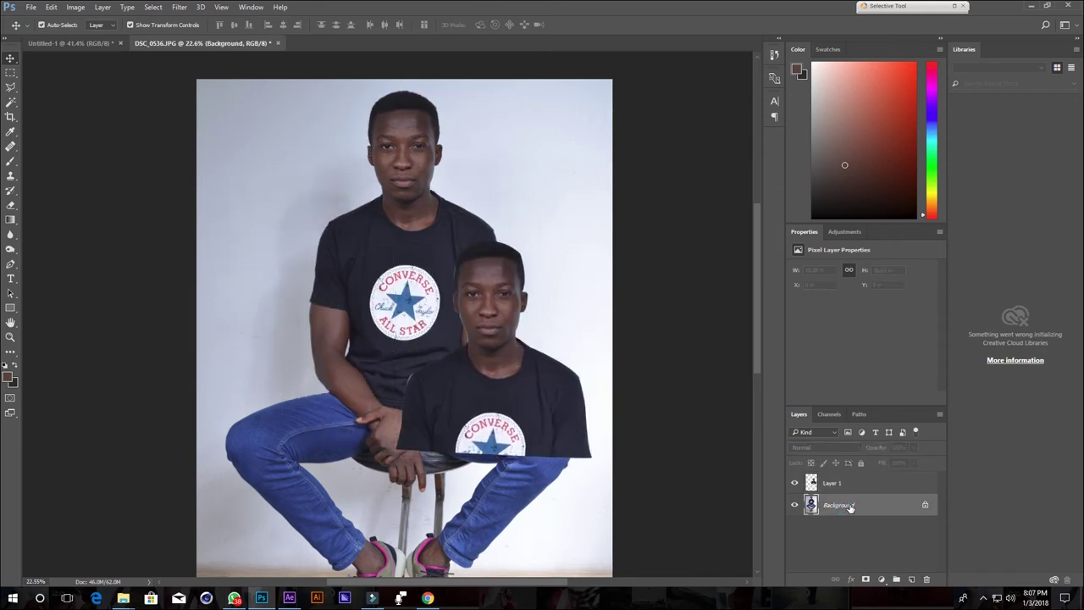
mouse_move(485, 319)
left_mouse_down()
mouse_move(286, 163)
mouse_move(397, 250)
left_mouse_up()
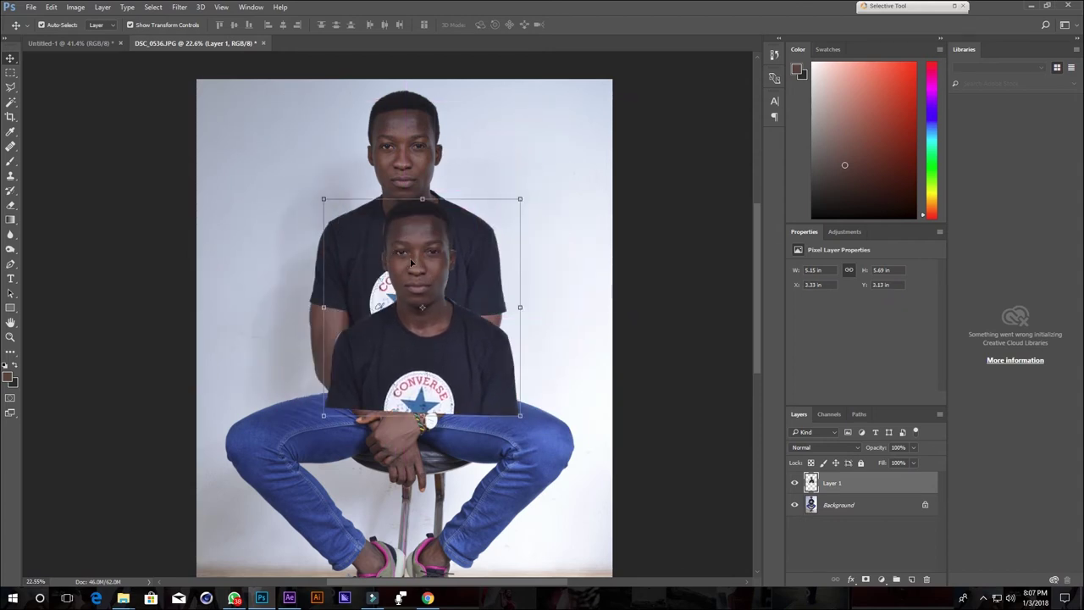
mouse_move(397, 251)
left_mouse_down()
mouse_move(264, 203)
mouse_move(386, 280)
mouse_move(386, 254)
left_mouse_up()
left_click_drag(561, 147, 514, 206)
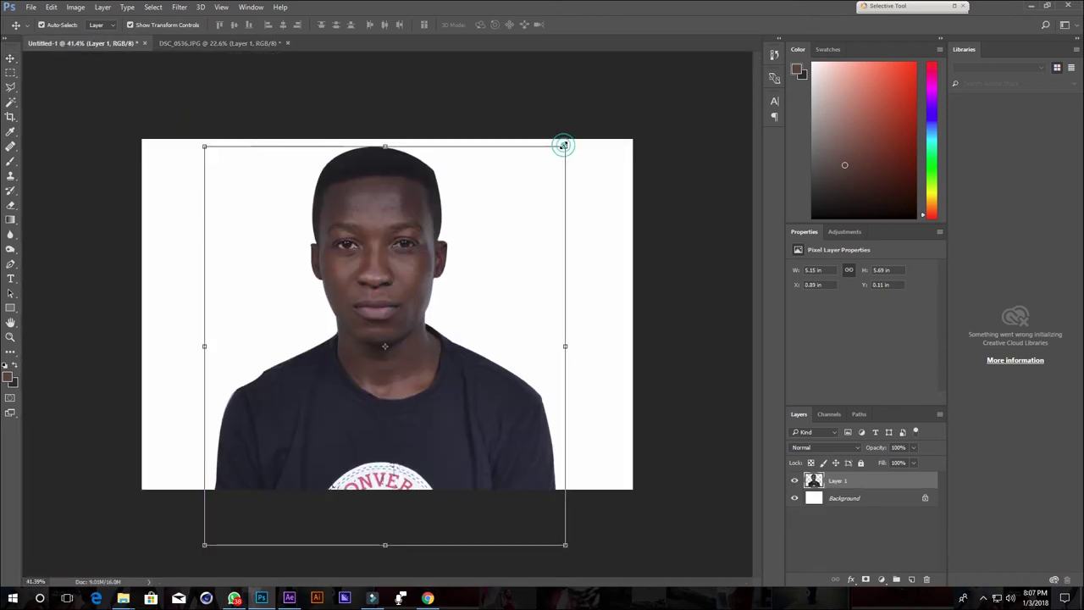
left_click_drag(312, 264, 336, 249)
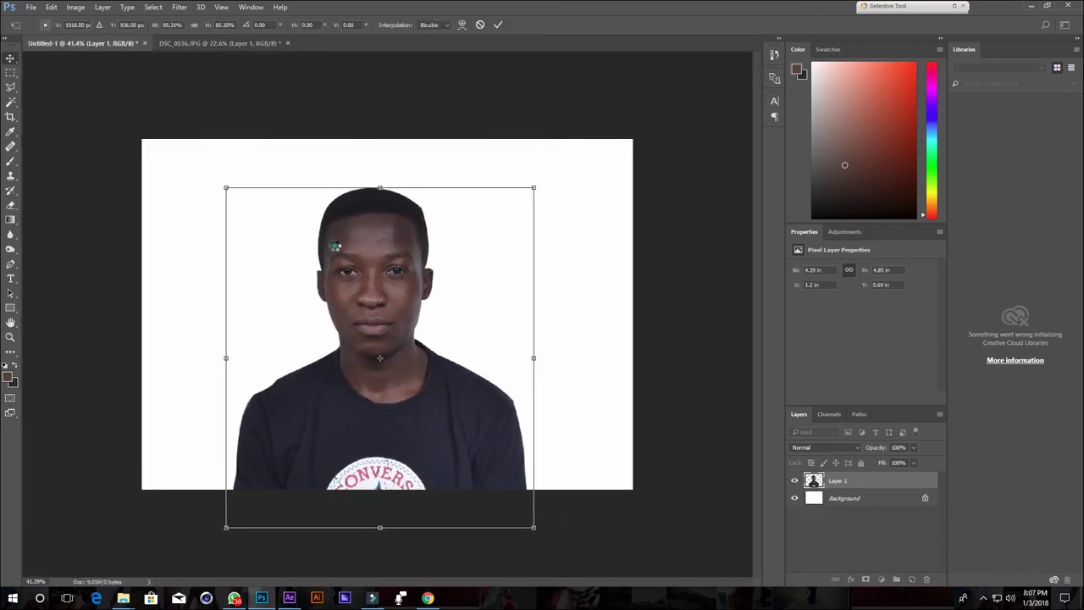
key("Return")
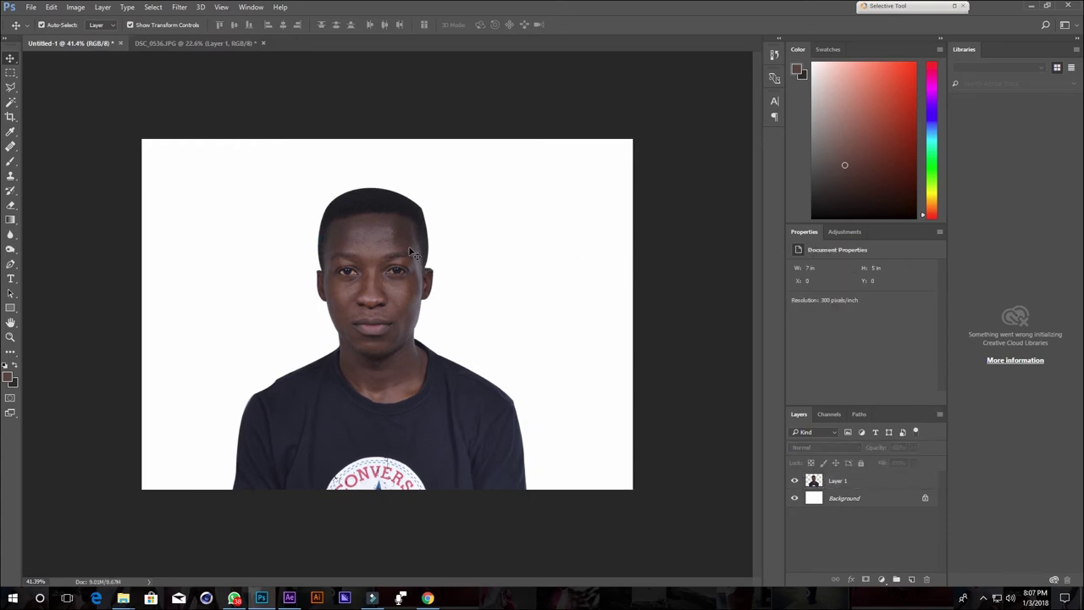
left_click_drag(401, 242, 301, 240)
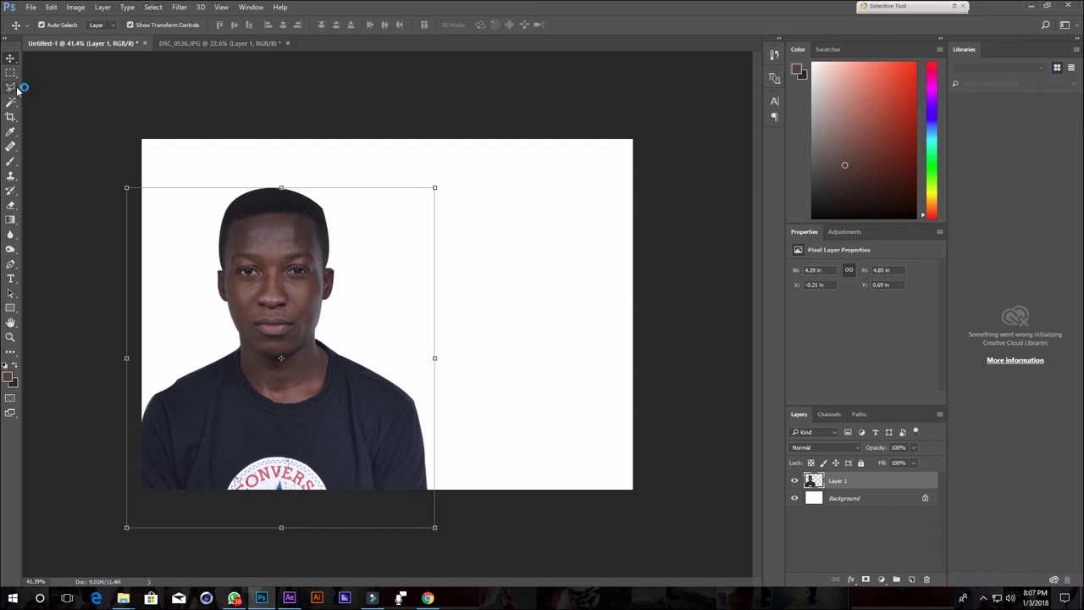
Back in DSC_0536, hide Layer 1 and select the Background layer
left_click_drag(20, 88, 416, 292)
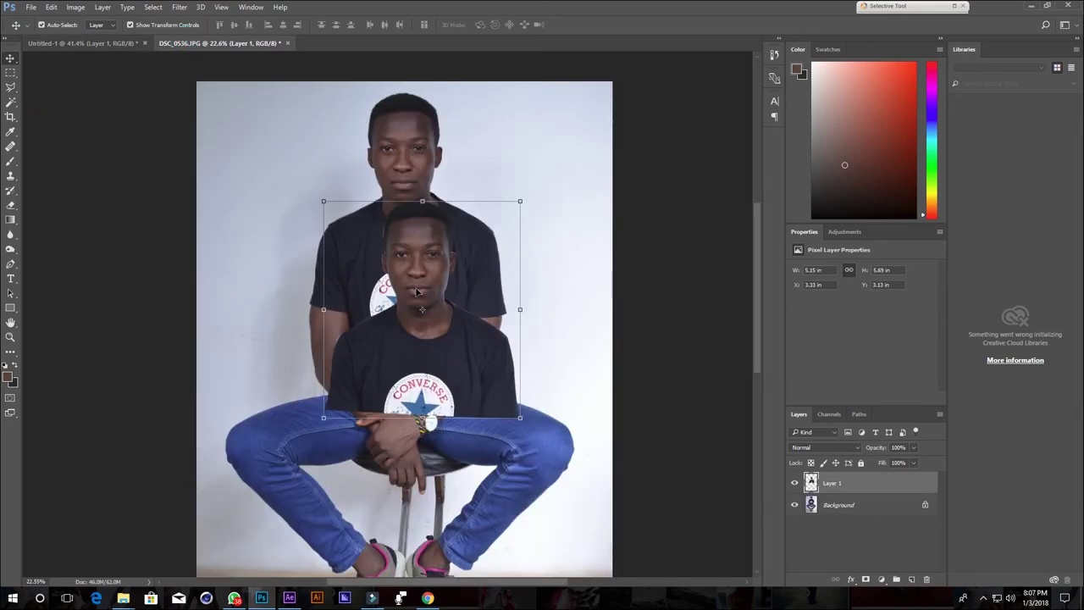
left_click(795, 483)
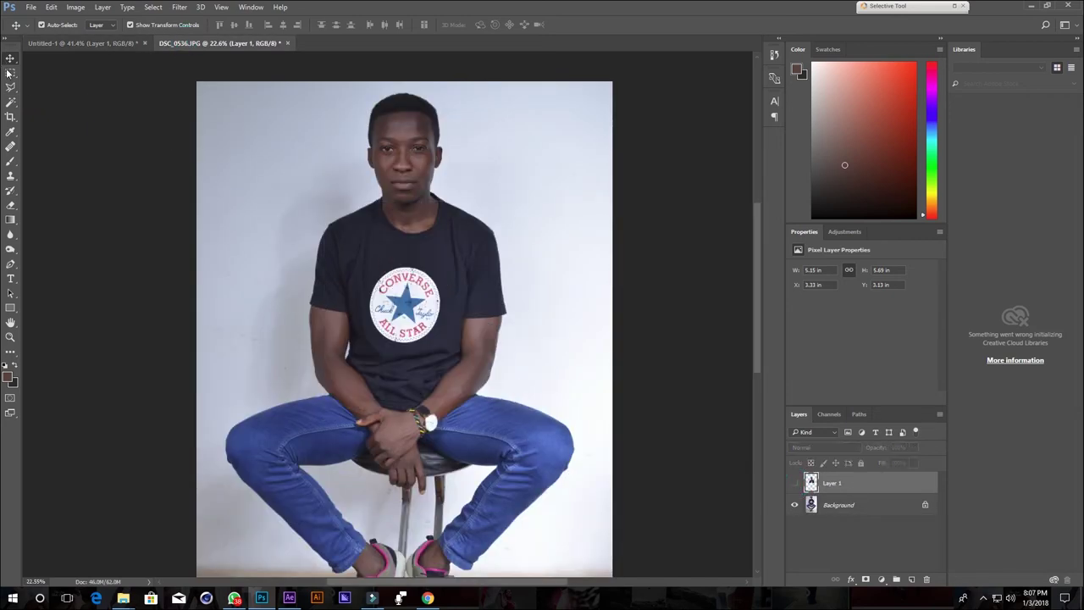
left_click(385, 203)
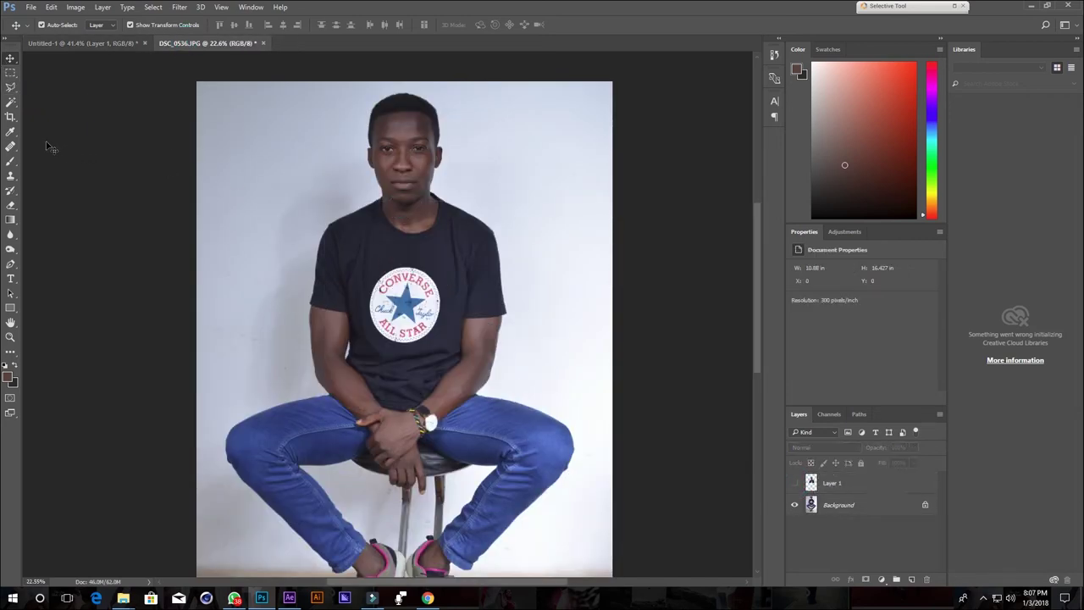
left_click(851, 505)
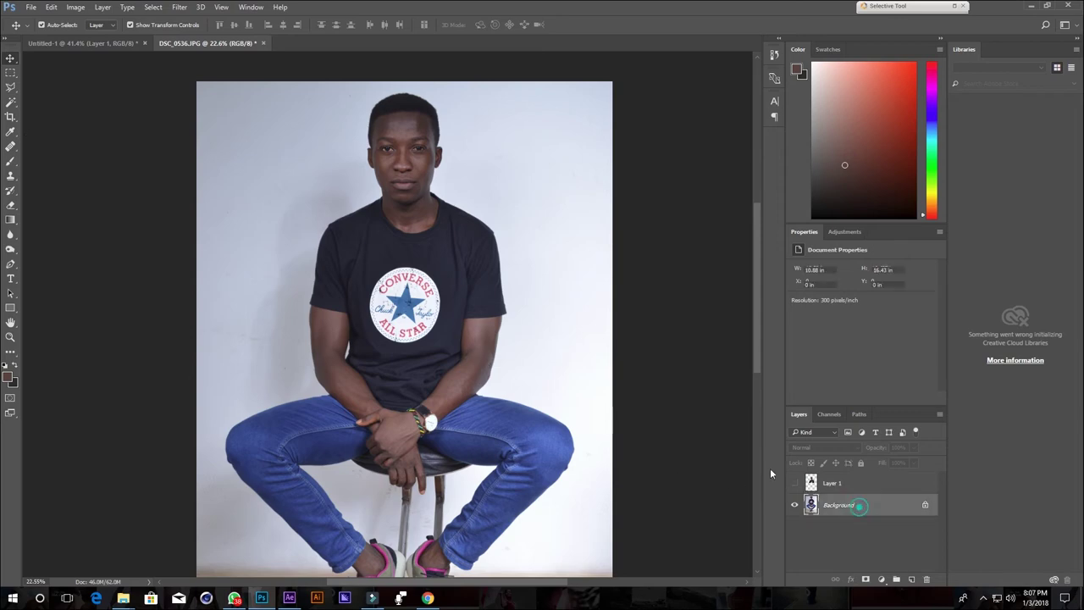
left_click(10, 87)
scroll(401, 188, "up", 3)
Trace the Magnetic Lasso outline up the left sleeve and over the shoulder to the neck
scroll(402, 188, "up", 2)
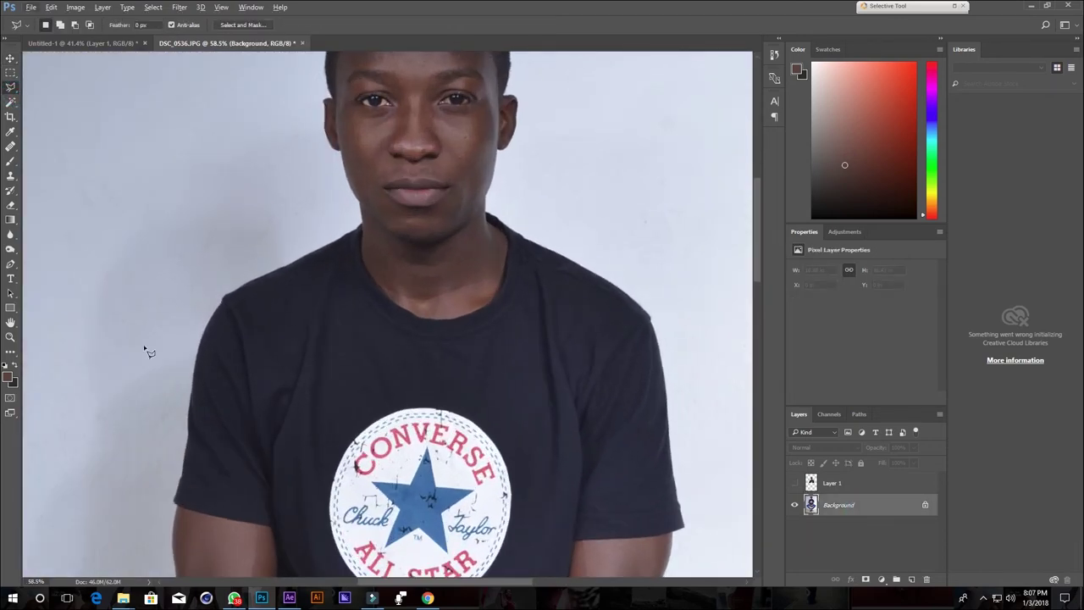
scroll(381, 495, "up", 2)
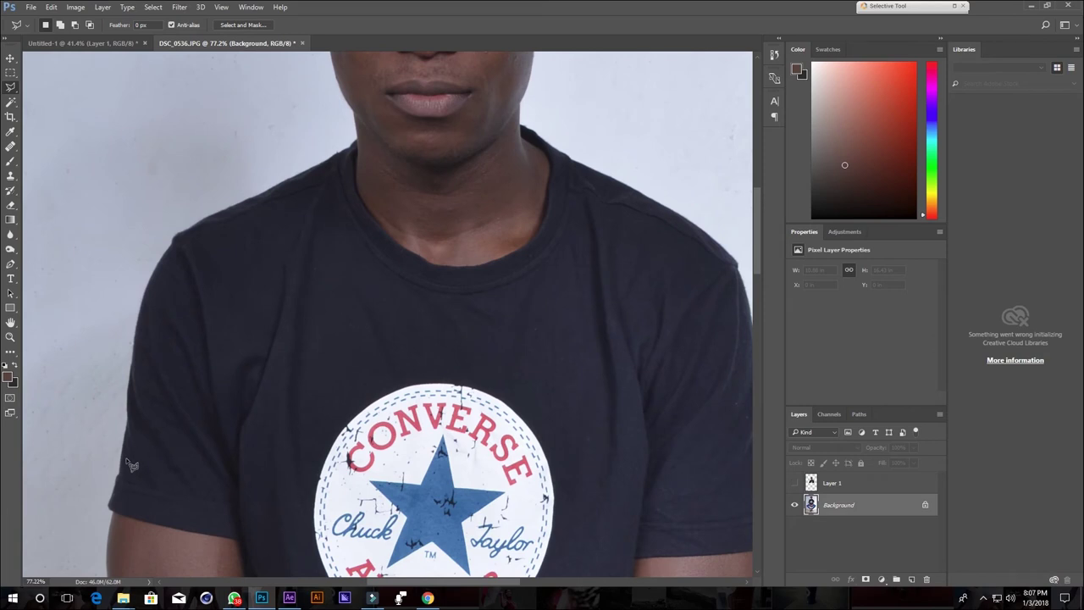
left_click_drag(127, 464, 135, 366)
mouse_move(136, 366)
left_mouse_down()
mouse_move(170, 264)
mouse_move(224, 213)
mouse_move(300, 182)
left_mouse_up()
scroll(296, 177, "up", 5)
mouse_move(219, 443)
left_mouse_down()
mouse_move(278, 425)
mouse_move(273, 375)
left_mouse_up()
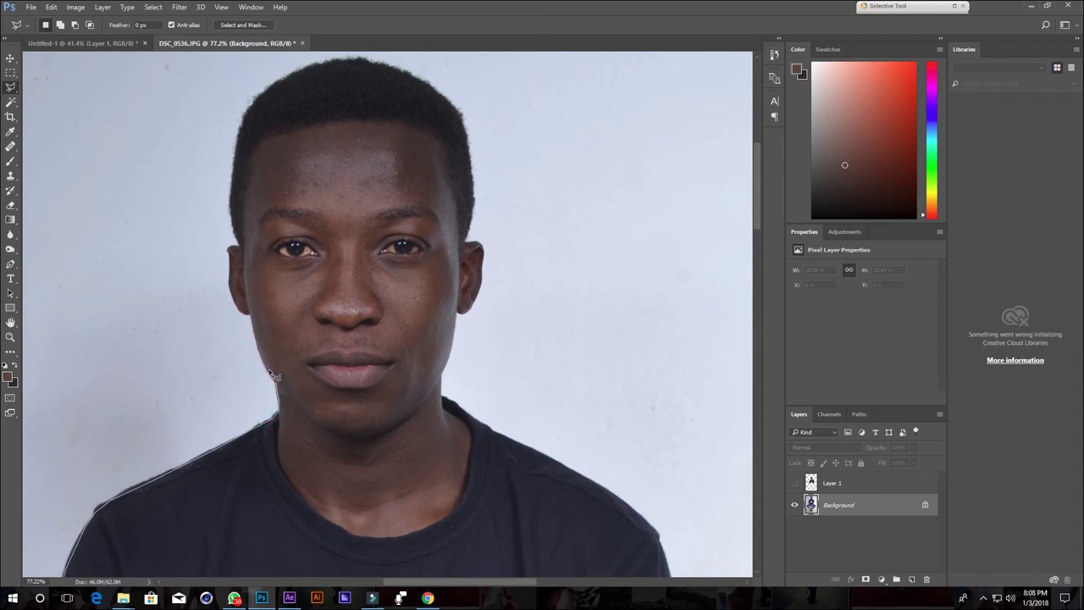
left_click_drag(267, 371, 272, 369)
scroll(272, 369, "up", 2)
scroll(271, 368, "up", 3)
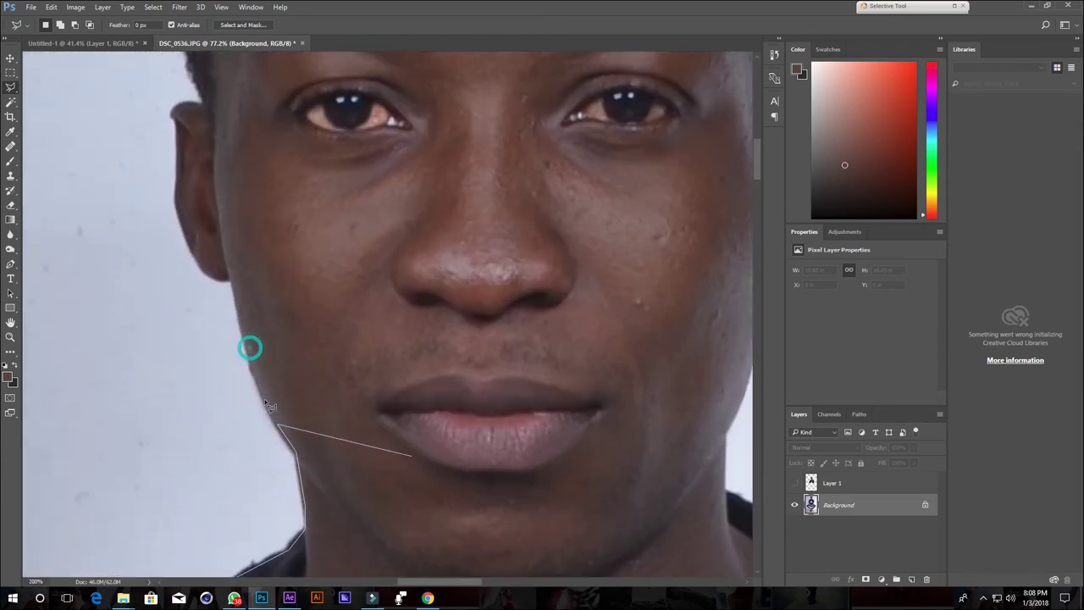
Anchor the lasso outline along the jaw edge and around the ear to its top
left_click(259, 387)
left_click(234, 289)
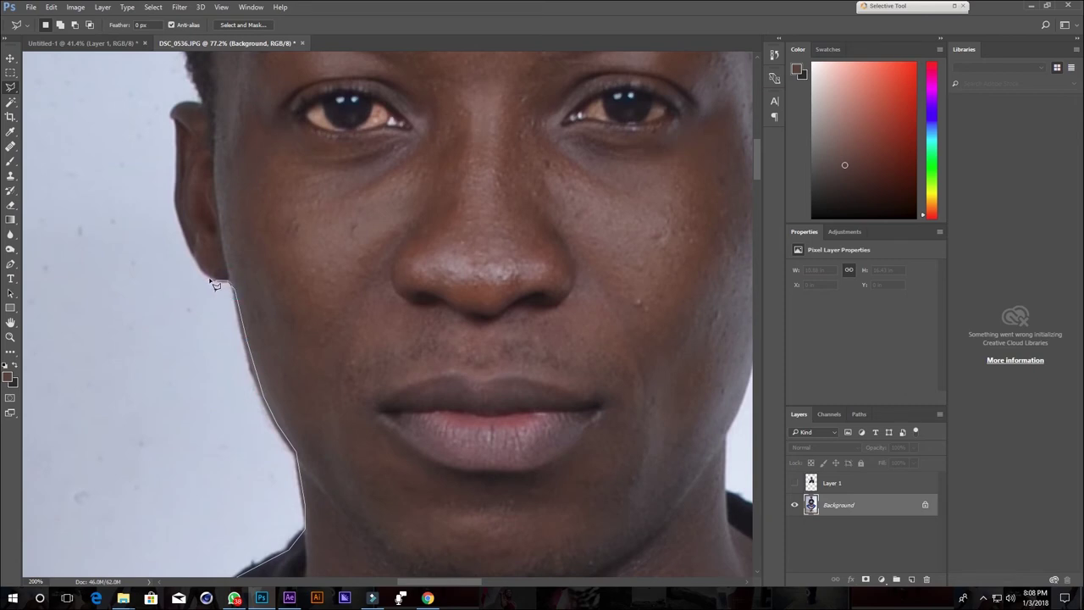
left_click(205, 272)
left_click(184, 232)
left_click(176, 164)
scroll(176, 164, "up", 3)
left_click(195, 285)
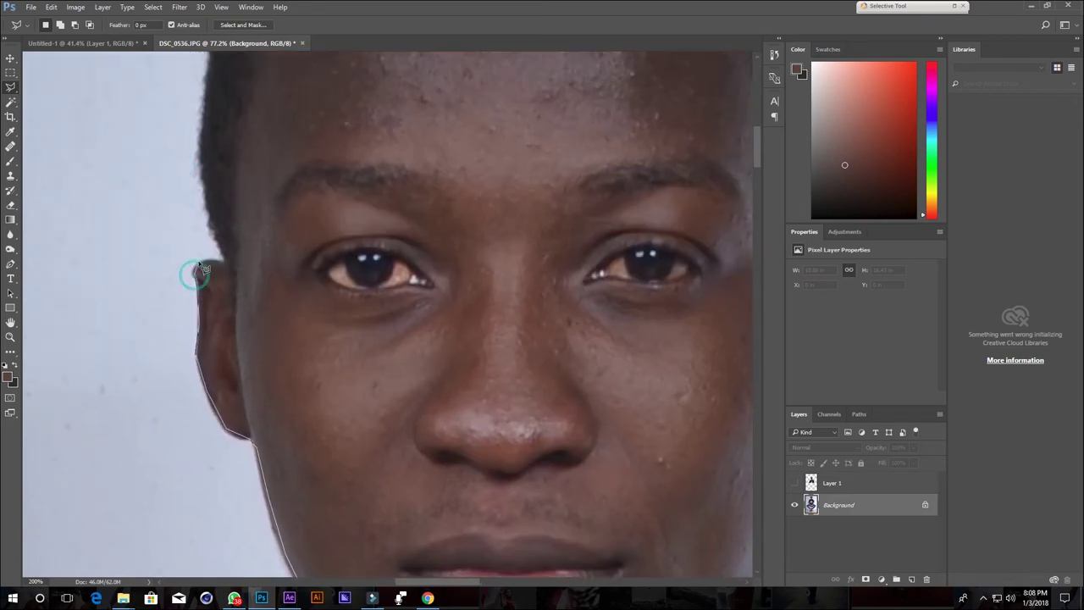
left_click(219, 262)
left_click(209, 214)
Extend the lasso outline up the hairline and across the top of the hair
scroll(232, 244, "down", 2)
scroll(234, 247, "down", 2)
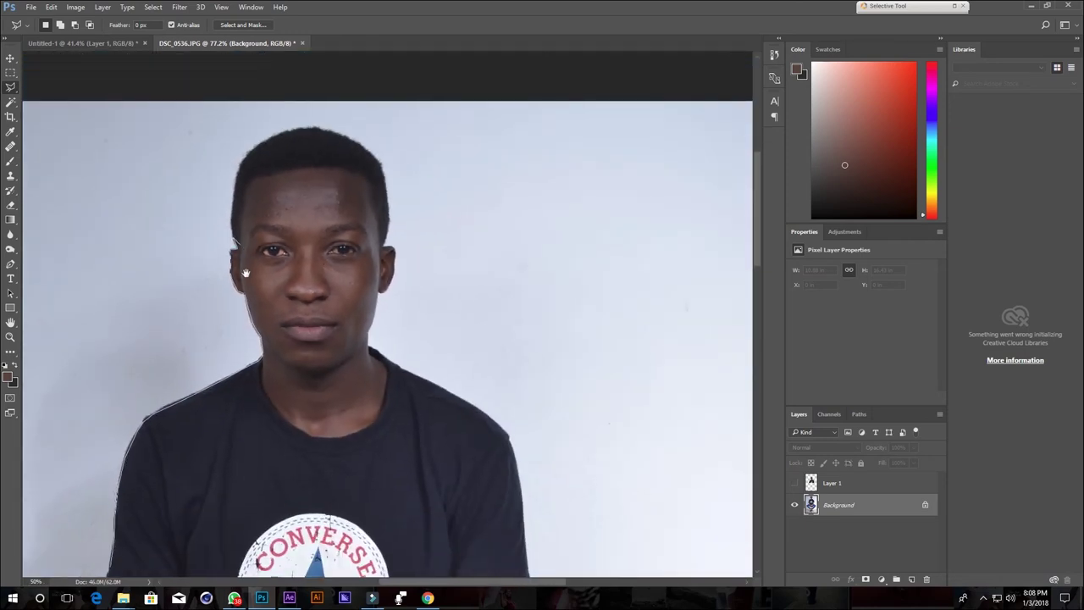
scroll(243, 254, "up", 1)
scroll(243, 252, "up", 1)
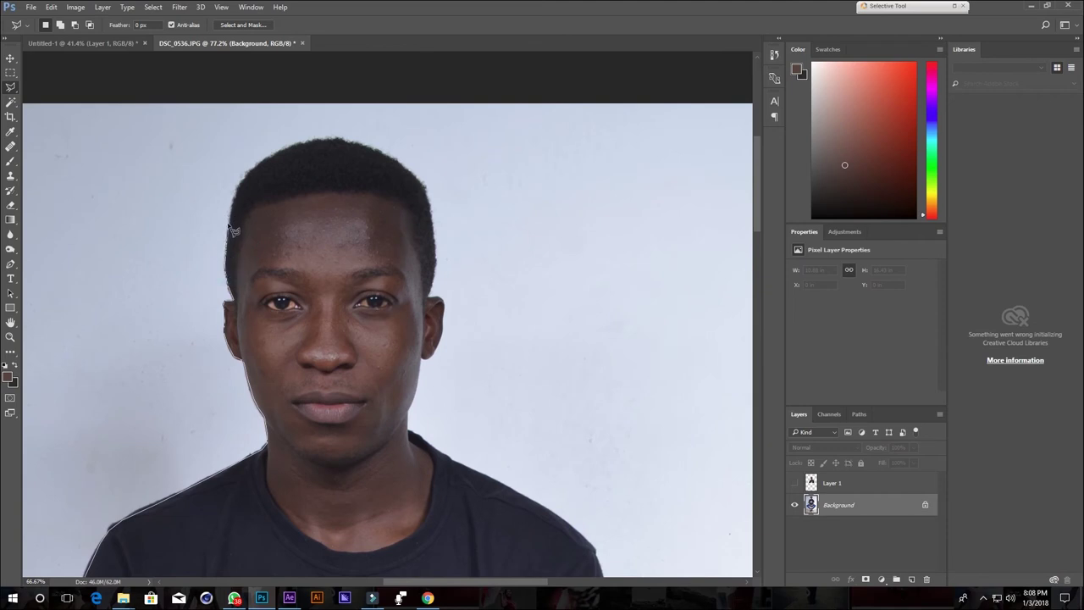
left_click(235, 194)
left_click(251, 171)
left_click(315, 137)
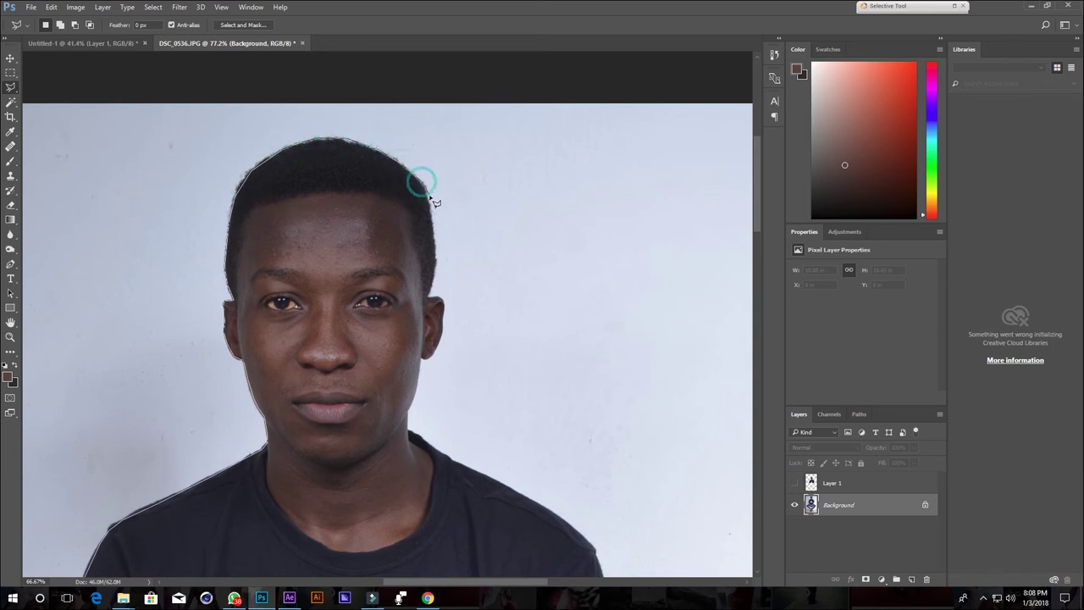
Trace the Magnetic Lasso down the right side of the hair and around the ear to the earlobe
left_click(428, 198)
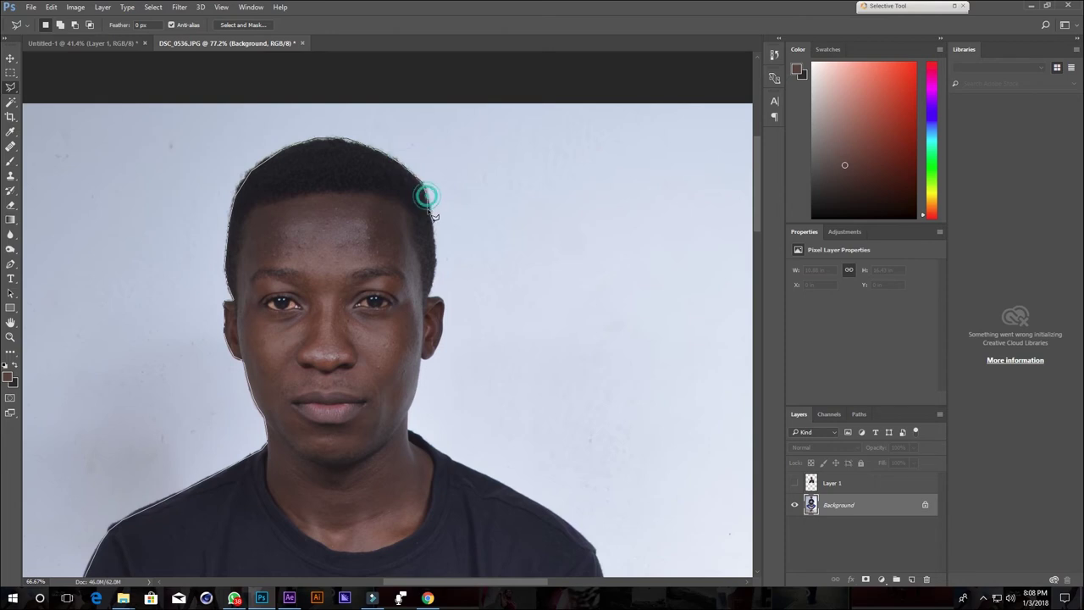
left_click(433, 253)
left_click(430, 285)
scroll(446, 332, "up", 1)
scroll(447, 332, "up", 1)
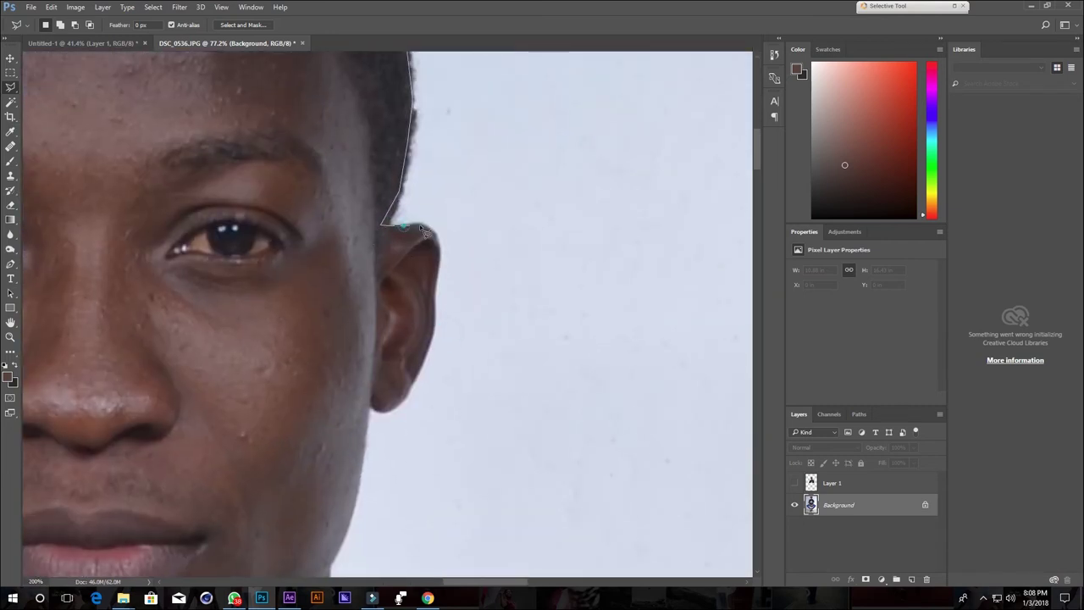
left_click(432, 297)
left_click(433, 316)
left_click(415, 376)
left_click(405, 396)
left_click(395, 413)
left_click(367, 399)
Continue the lasso outline down the jawline to the edge of the neck
scroll(364, 424, "down", 3)
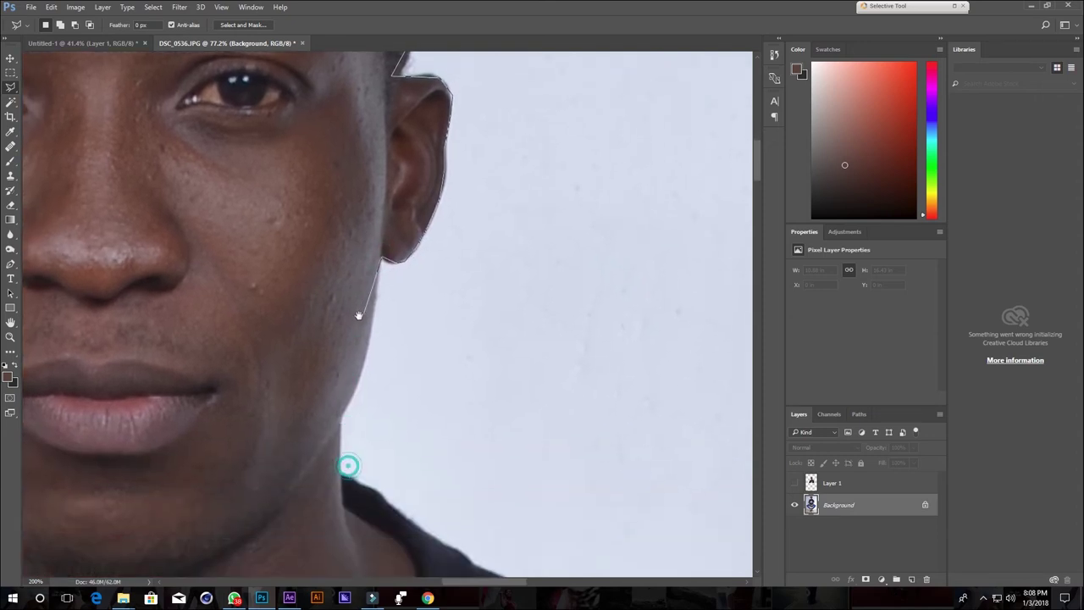
left_click(360, 377)
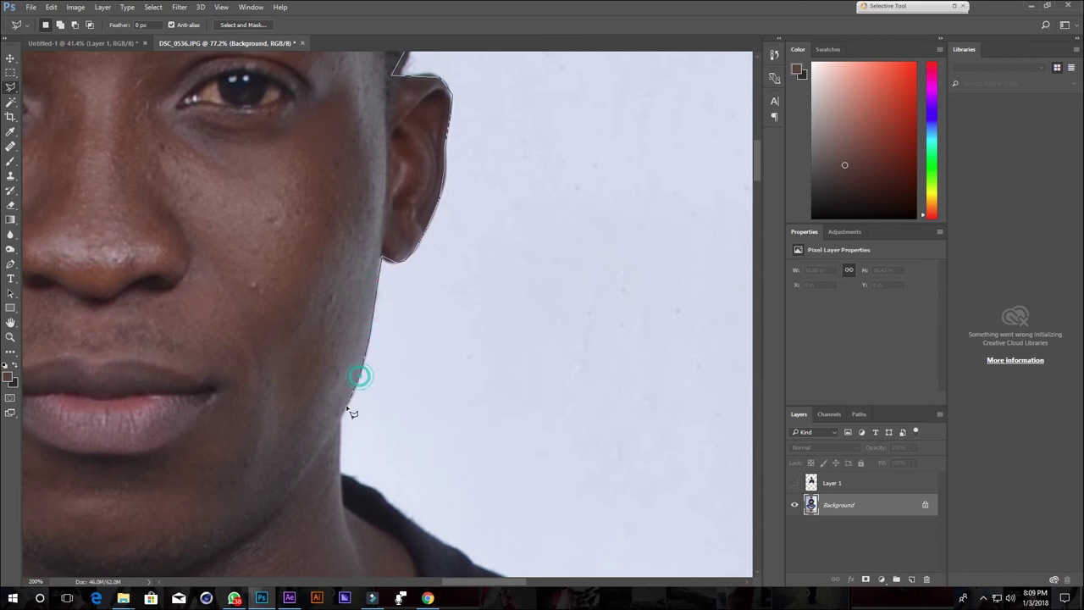
left_click(340, 468)
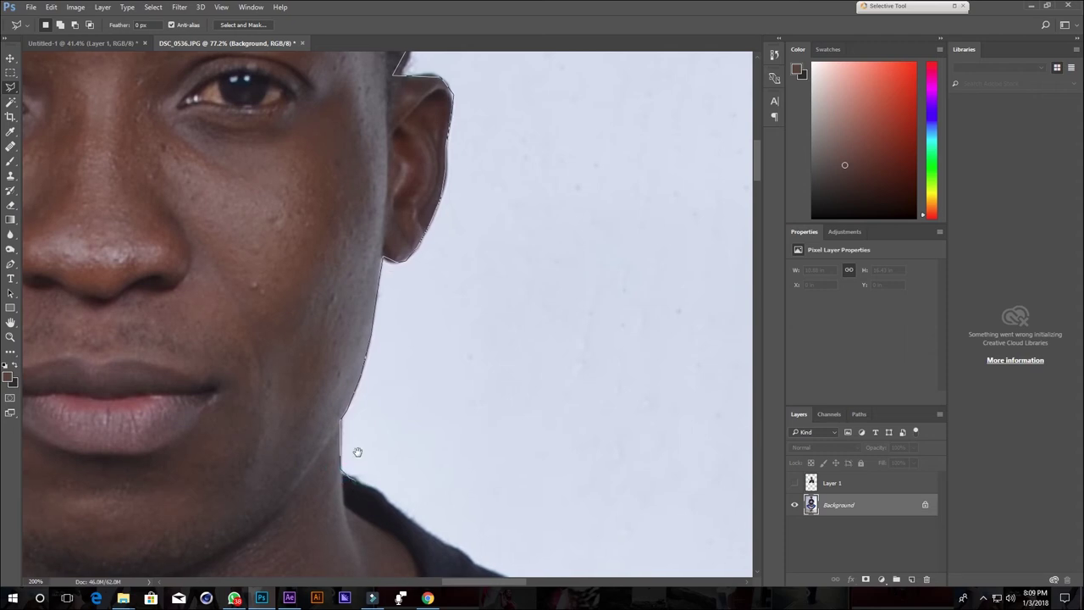
scroll(358, 452, "down", 2)
scroll(344, 371, "down", 2)
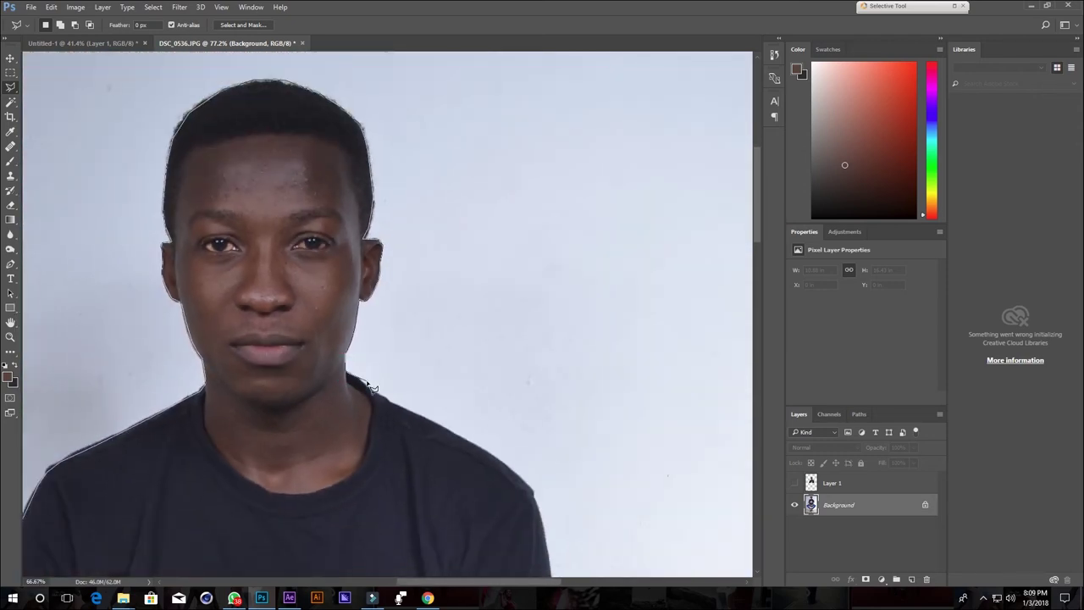
left_click(366, 385)
scroll(372, 398, "up", 1)
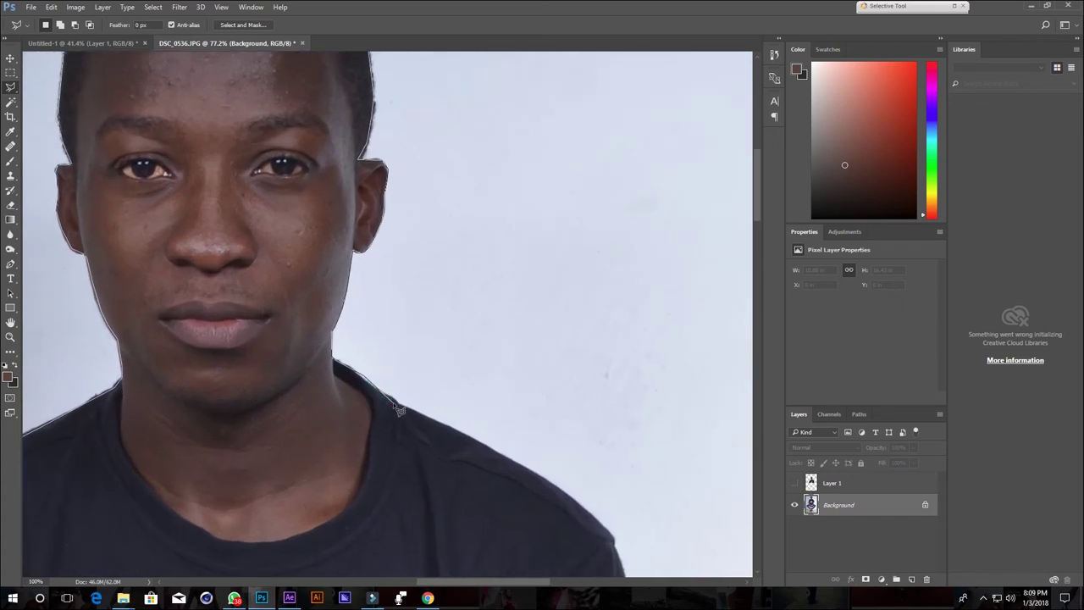
Trace along the shoulder and sleeve, then close the outline across the chest
left_click(438, 426)
left_click_drag(500, 457, 426, 322)
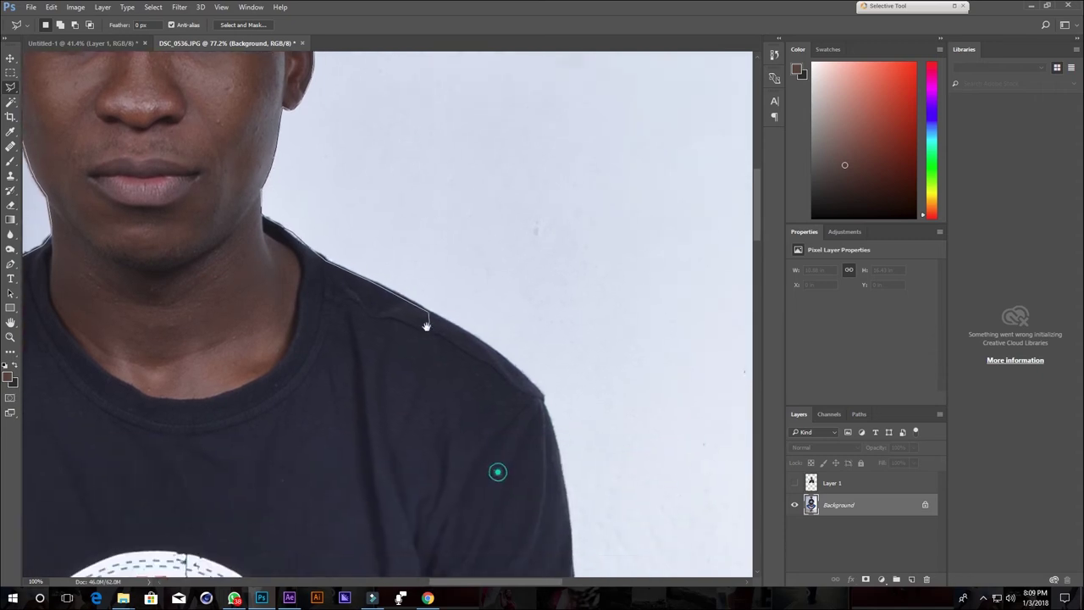
left_click(468, 330)
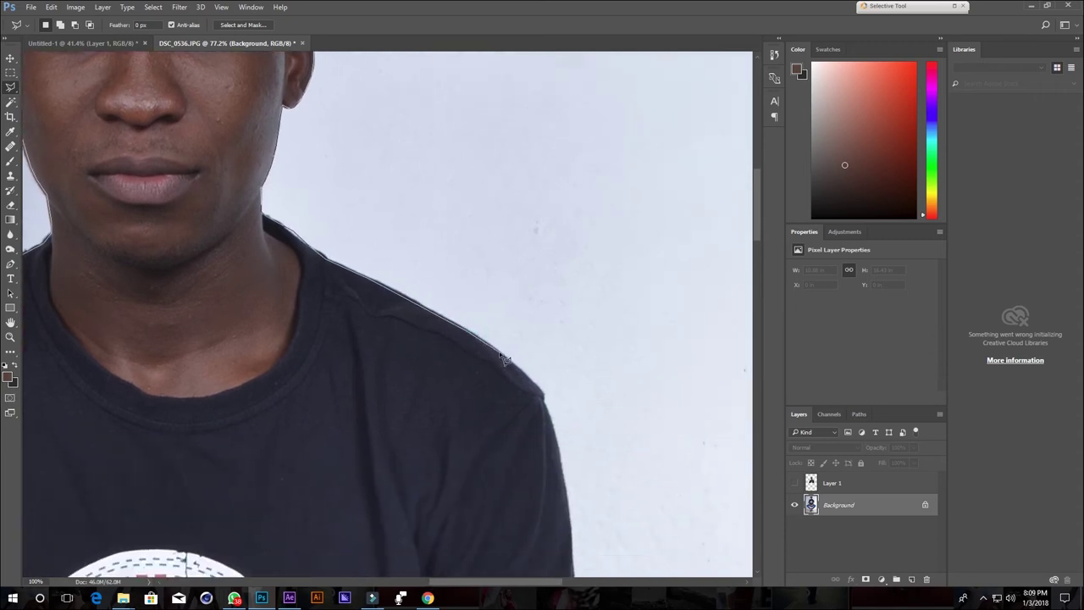
left_click(499, 353)
left_click(535, 387)
left_click(545, 415)
left_click(520, 416, "alt")
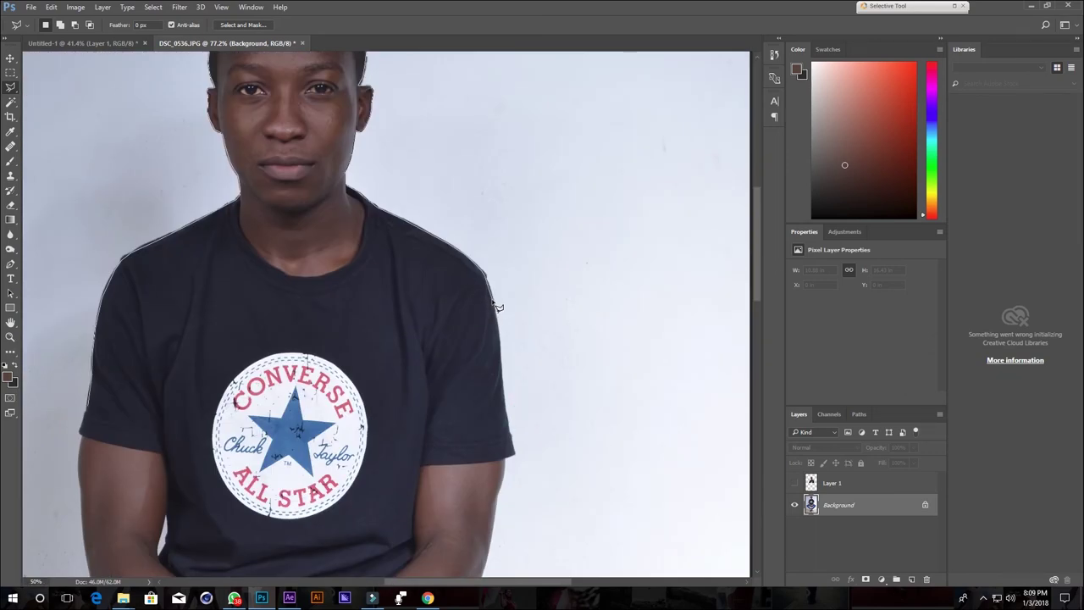
left_click(494, 301)
left_click(499, 376)
left_click(512, 441)
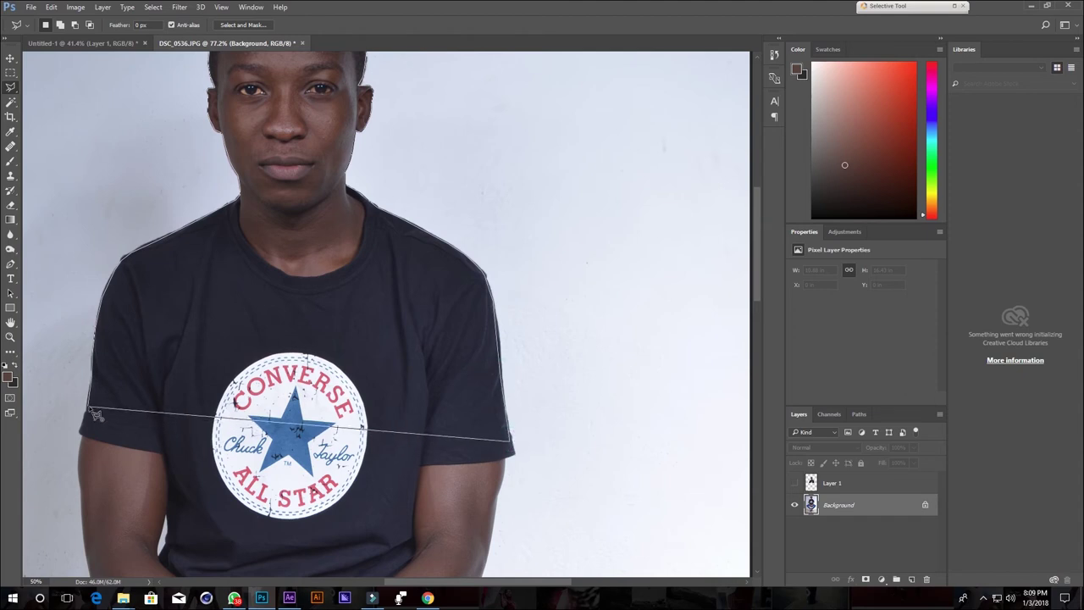
left_click(95, 415)
scroll(170, 395, "up", 2)
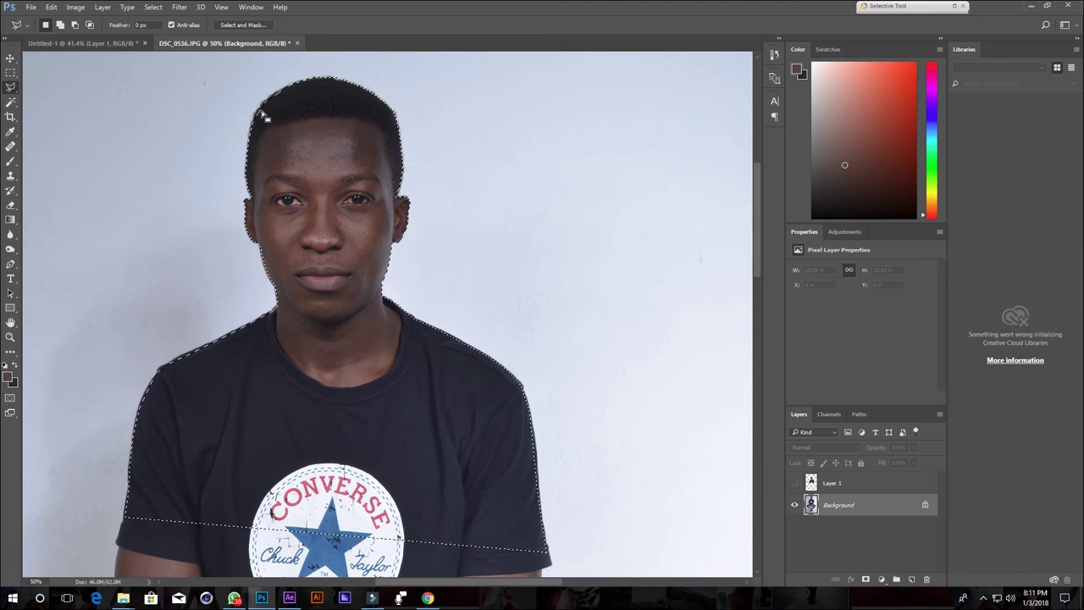
Feather the selection by 2 pixels and copy the man onto a new Layer 2
left_click(156, 7)
mouse_move(203, 153)
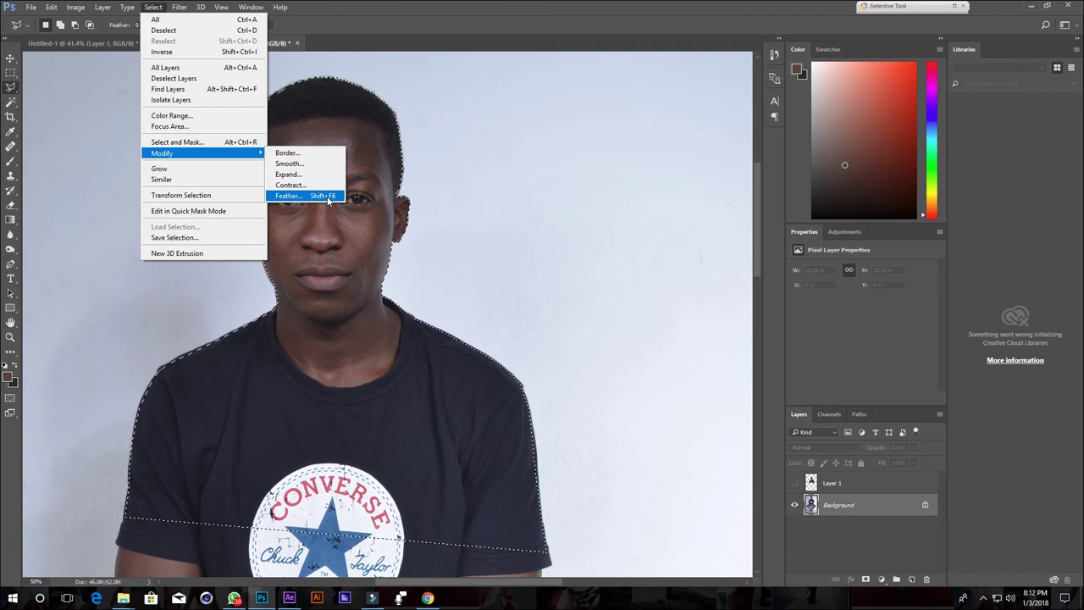
left_click(305, 198)
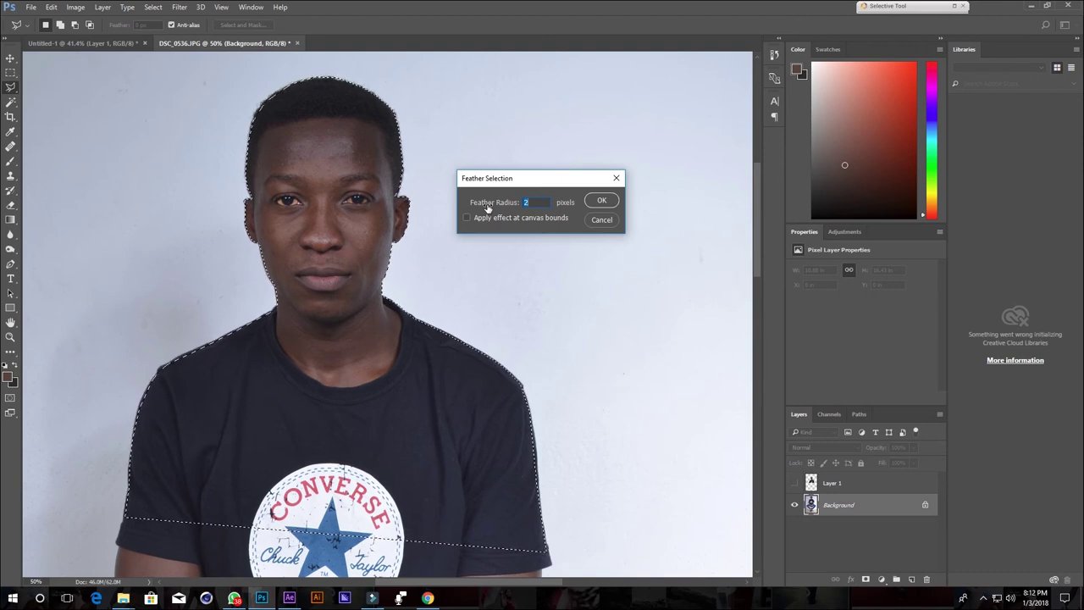
left_click(601, 201)
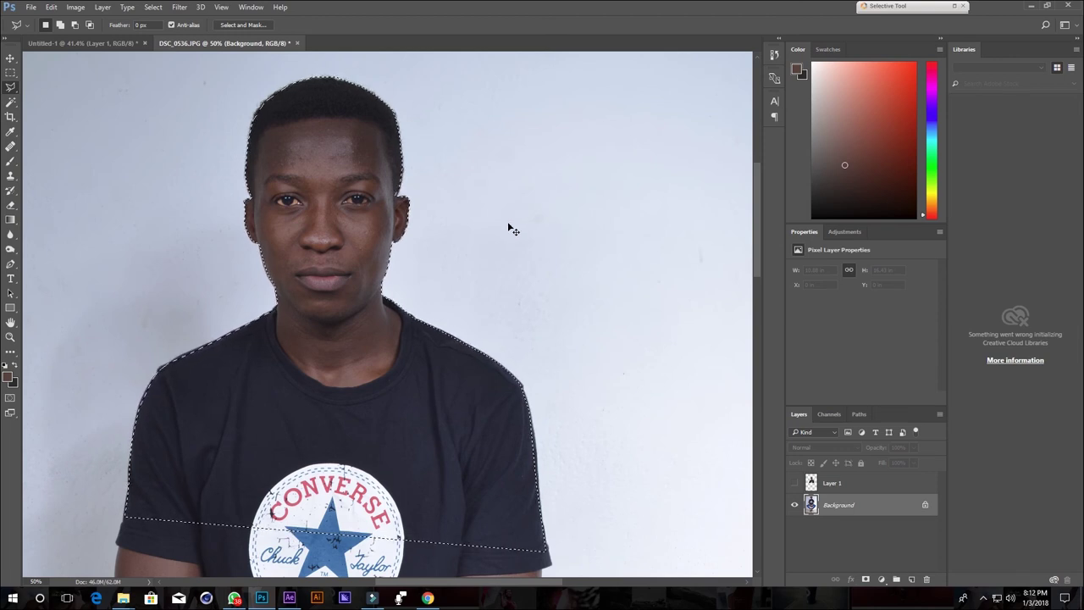
key("ctrl+j")
Drag the cut-out man with the Move tool into the Untitled-1 document
left_click(10, 57)
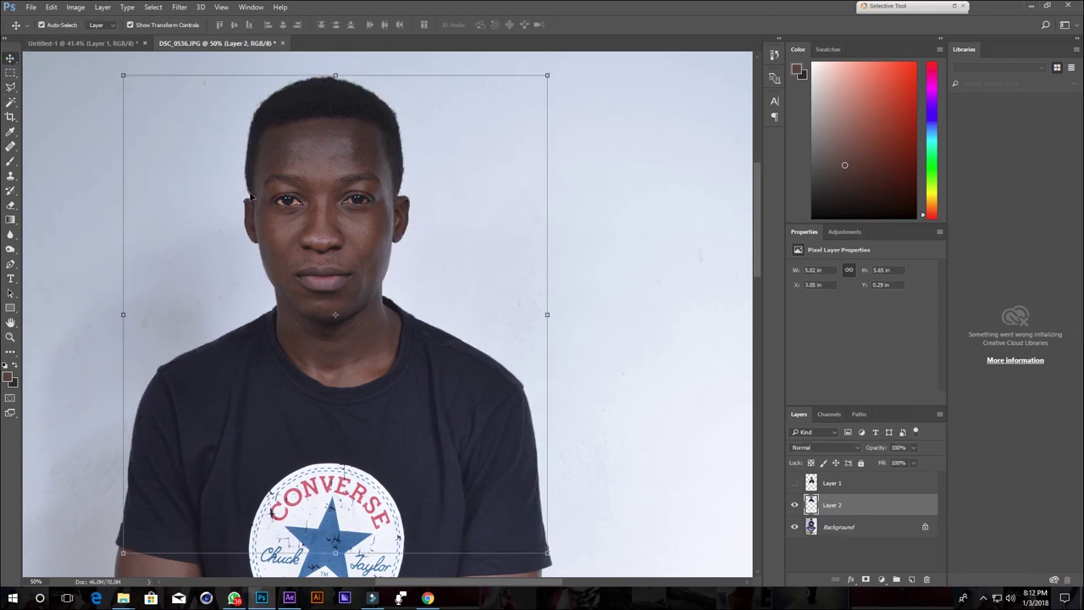
scroll(271, 186, "down", 1)
scroll(271, 186, "down", 2)
mouse_move(279, 184)
left_mouse_down()
mouse_move(179, 234)
mouse_move(100, 43)
mouse_move(461, 269)
left_mouse_up()
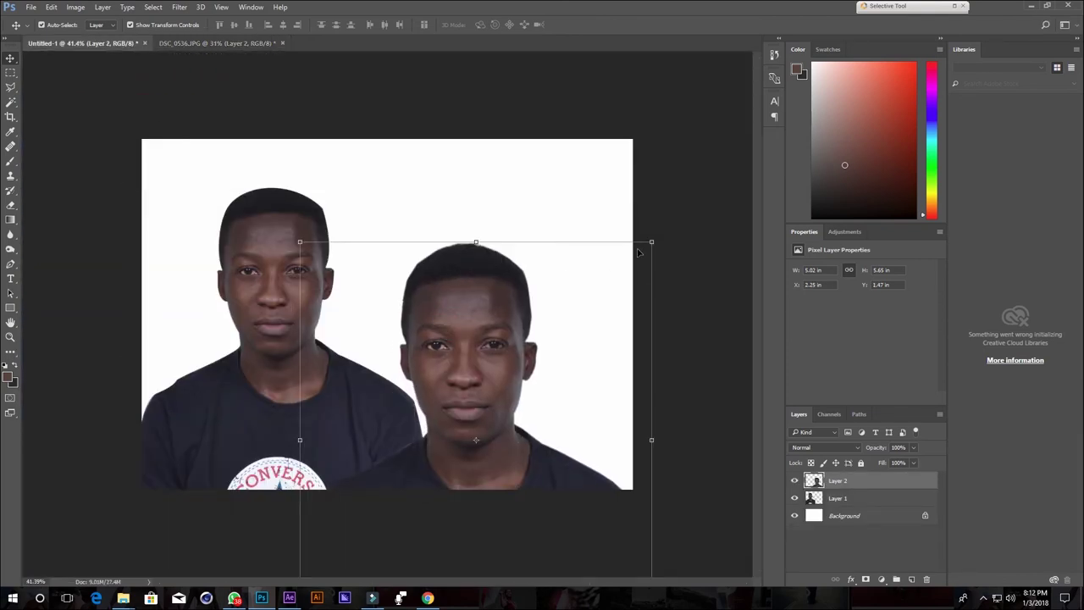
Scale the copied figure to about 80% and place it up and to the right
key("ctrl+t")
left_click_drag(651, 242, 616, 280)
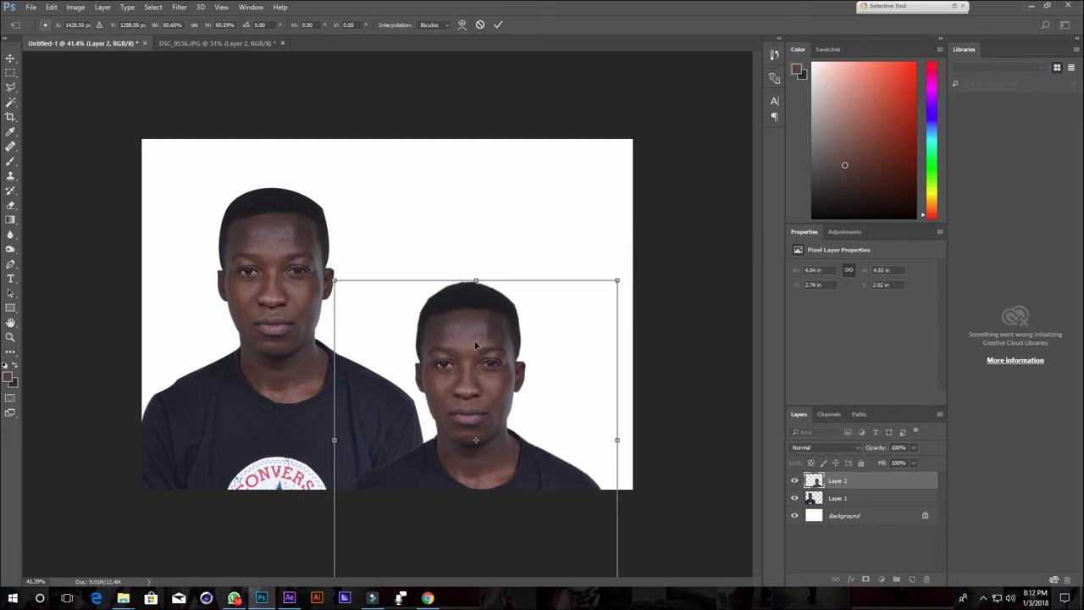
left_click_drag(476, 346, 492, 266)
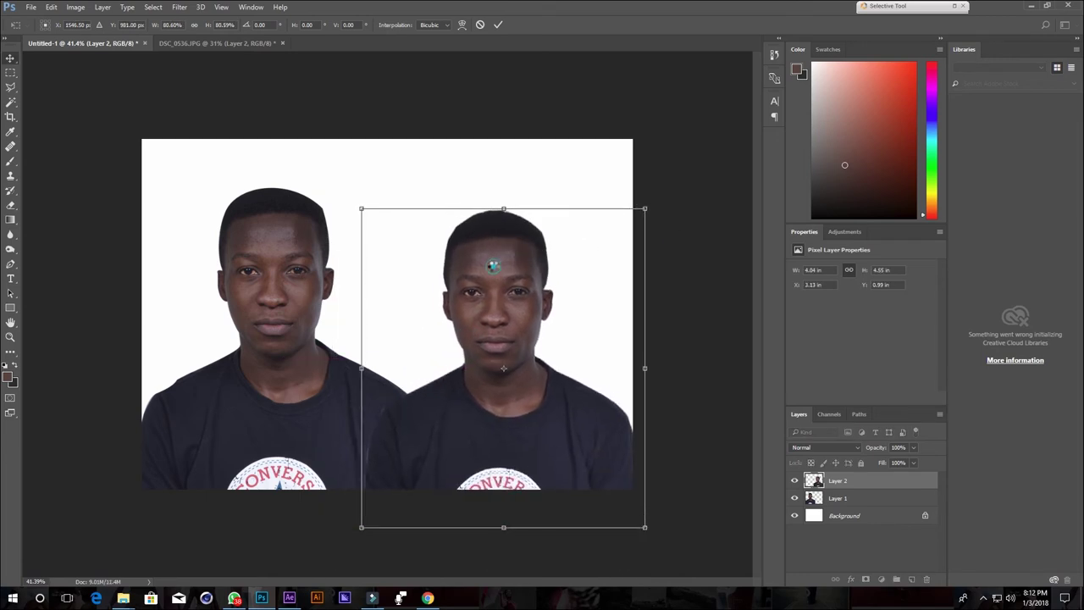
key("Return")
key("ctrl+plus")
key("ctrl+plus")
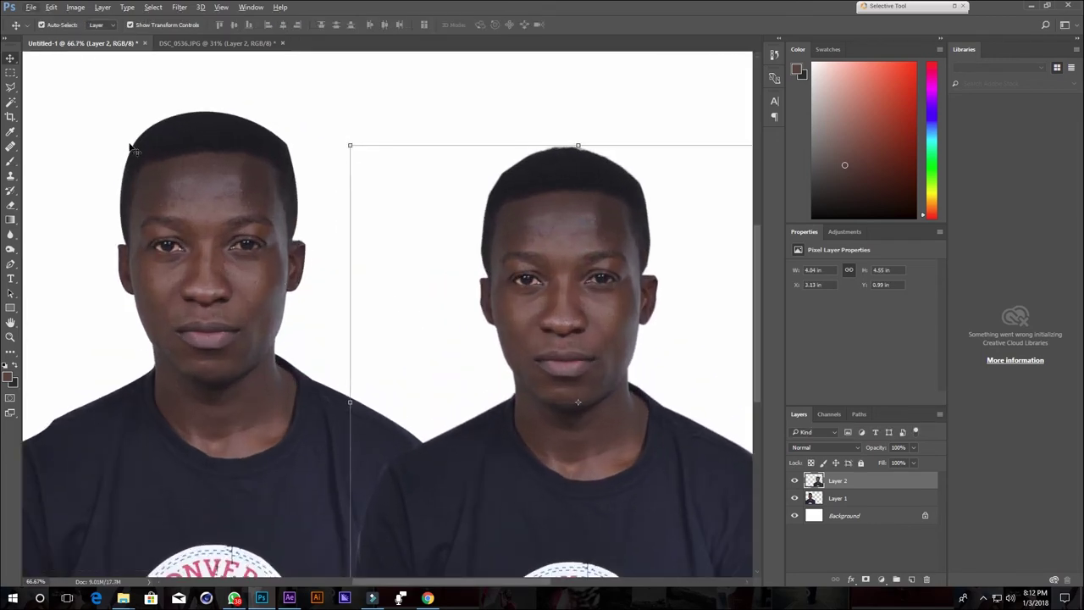
left_click(272, 106)
Pan and scroll the view to see both figures on the canvas
left_click_drag(511, 282, 470, 280)
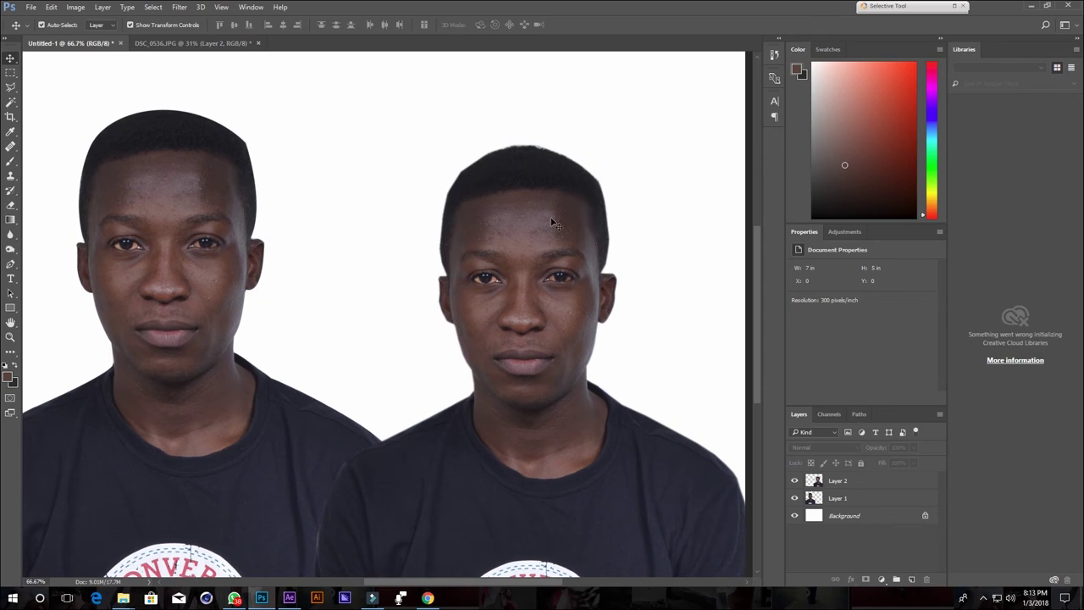
scroll(508, 271, "down", 5)
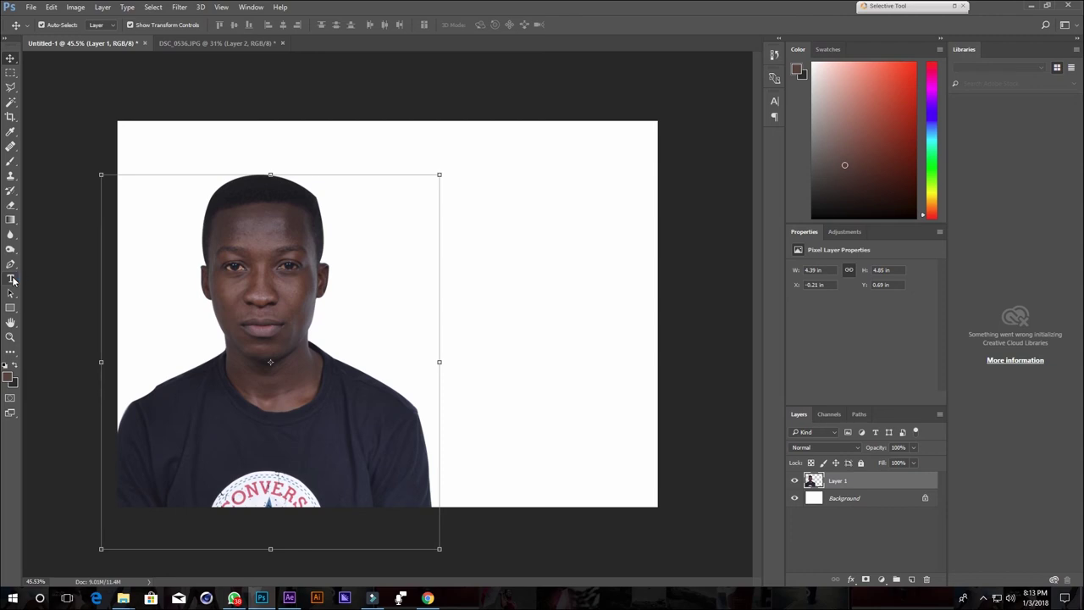
Type the word 'Tutorials' to the right of the man
left_click(11, 279)
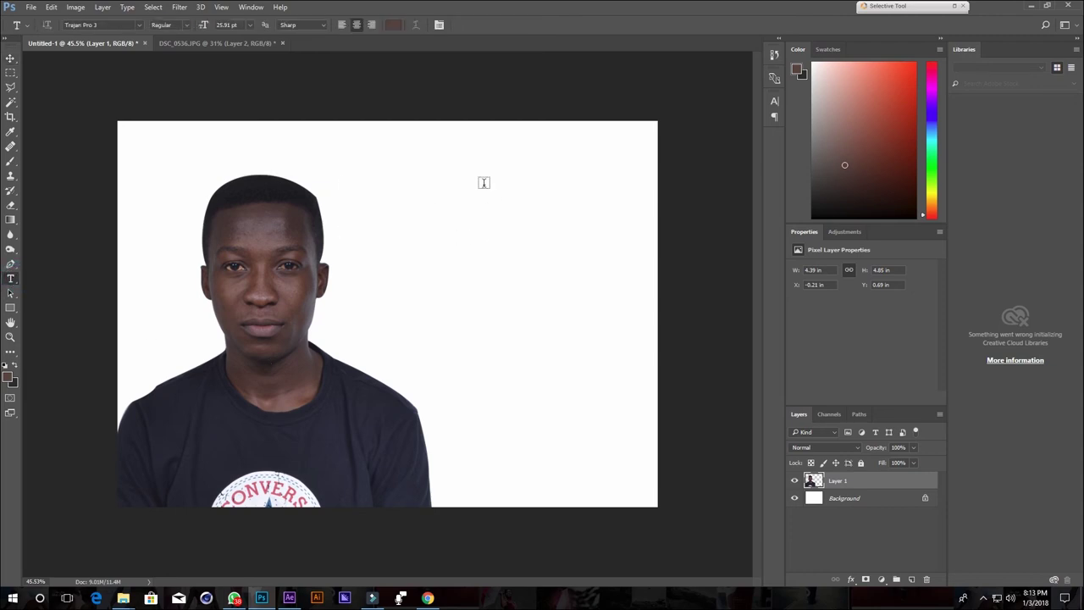
left_click(422, 251)
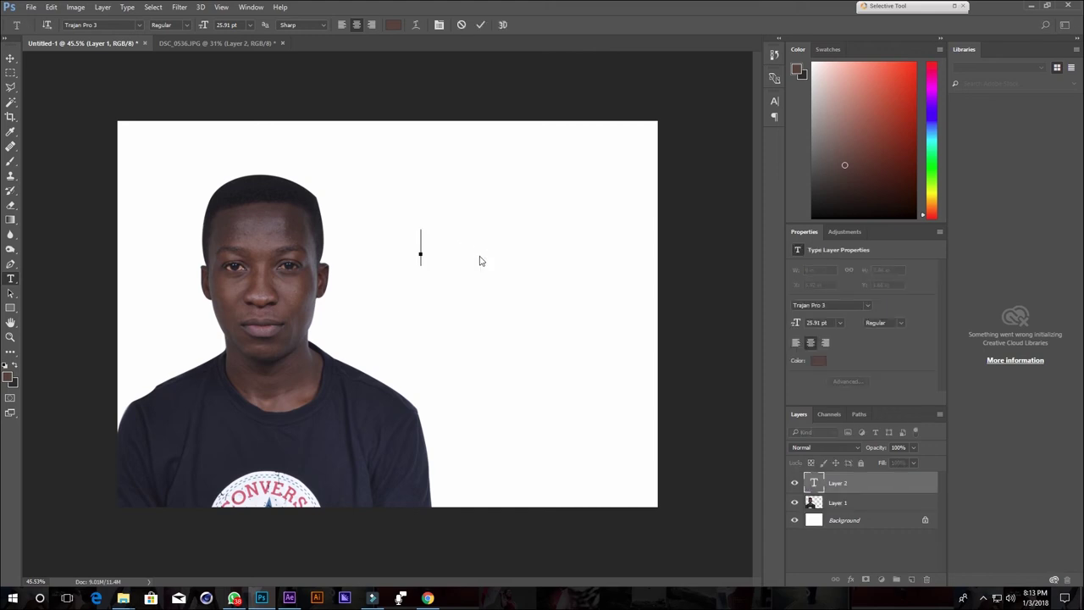
type("Tuto")
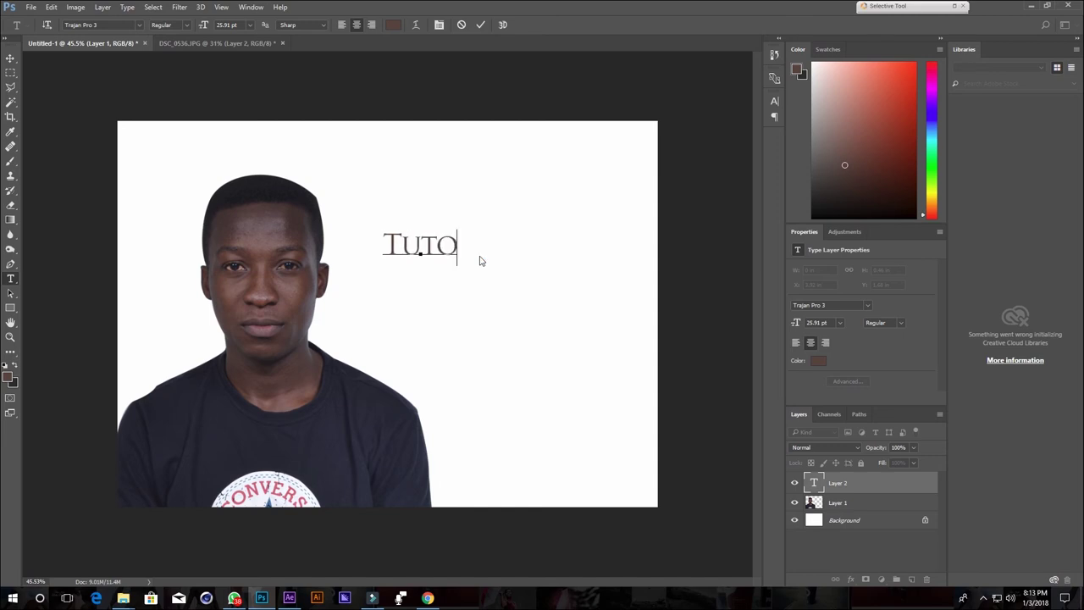
type("rials")
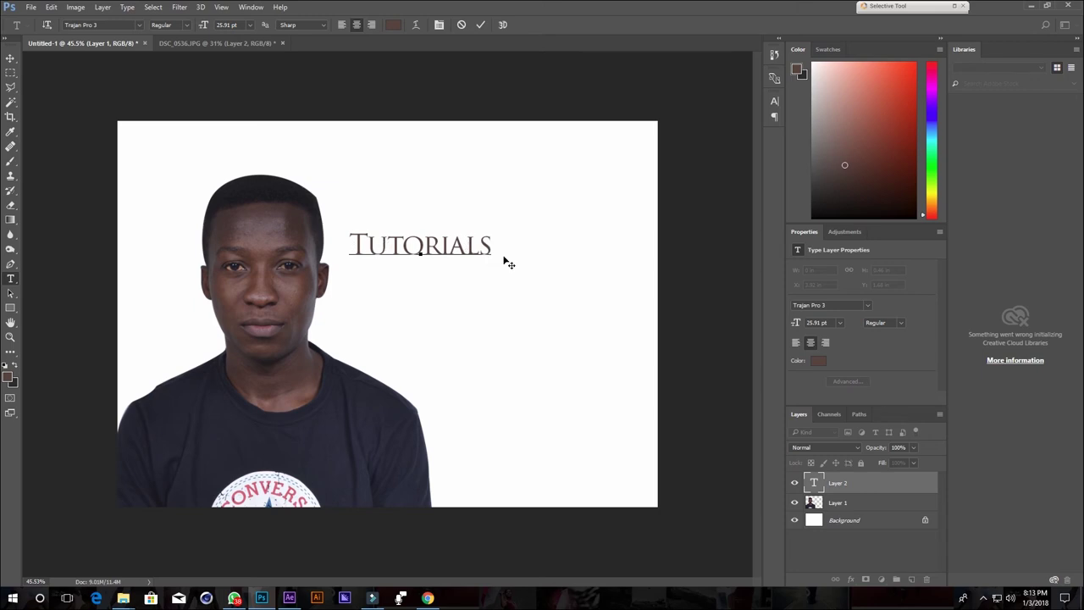
left_click(480, 25)
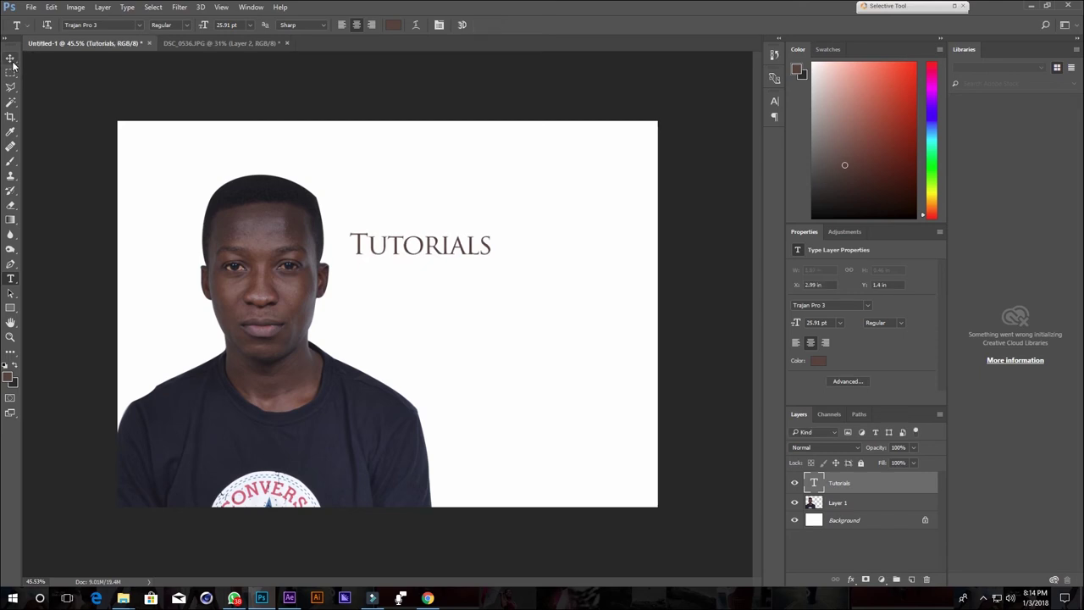
Position the Tutorials text beside the man's head
left_click(11, 58)
left_click_drag(438, 244, 566, 340)
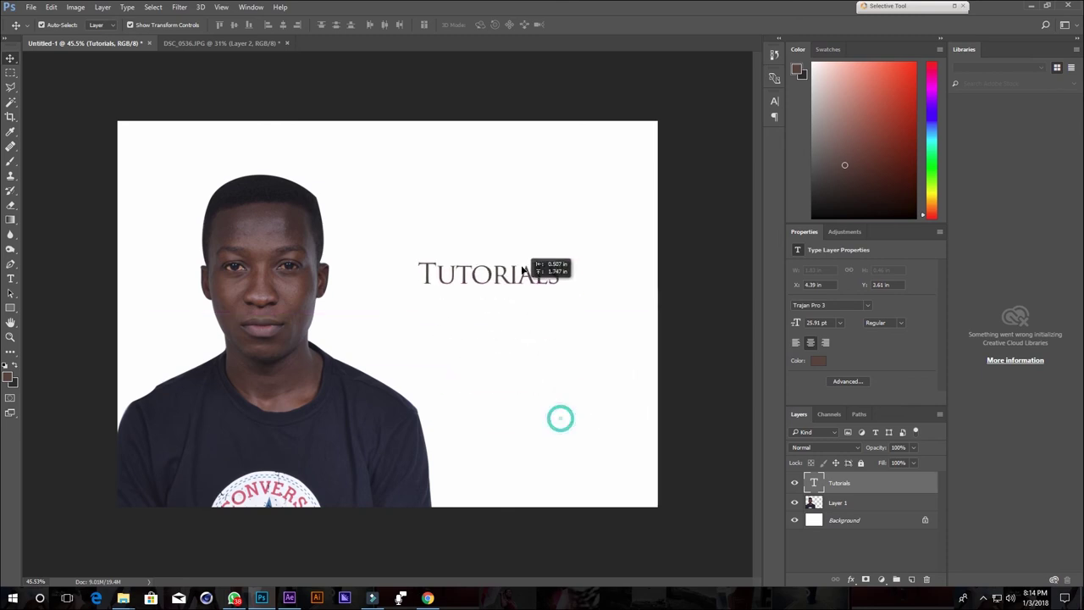
left_click_drag(566, 339, 491, 254)
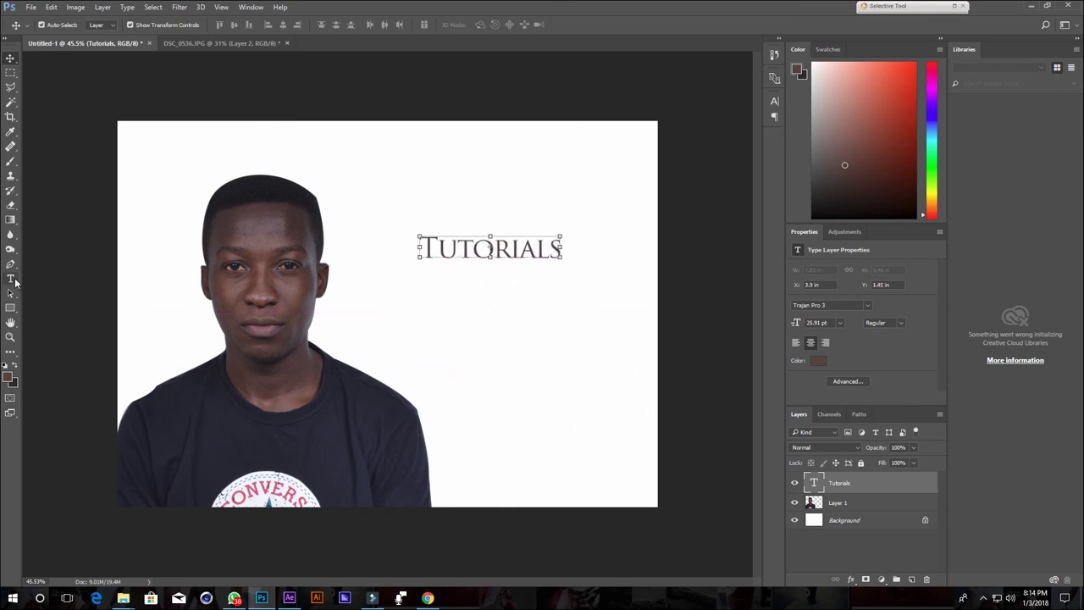
left_click_drag(11, 281, 57, 293)
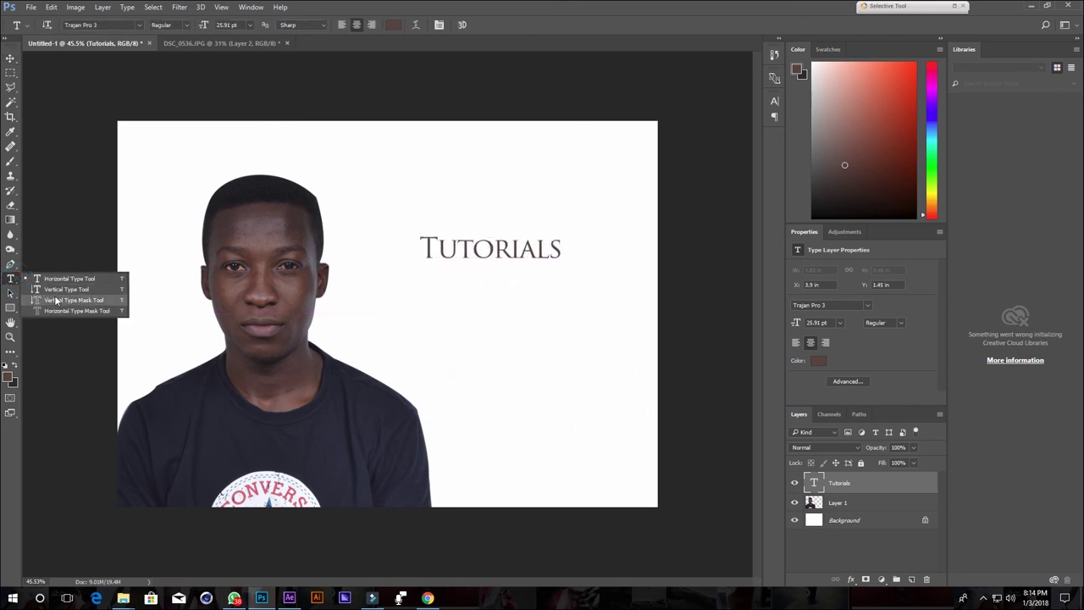
Add a 'Perfection' text line below Tutorials, clearing the stray typed letters first
left_click(12, 280)
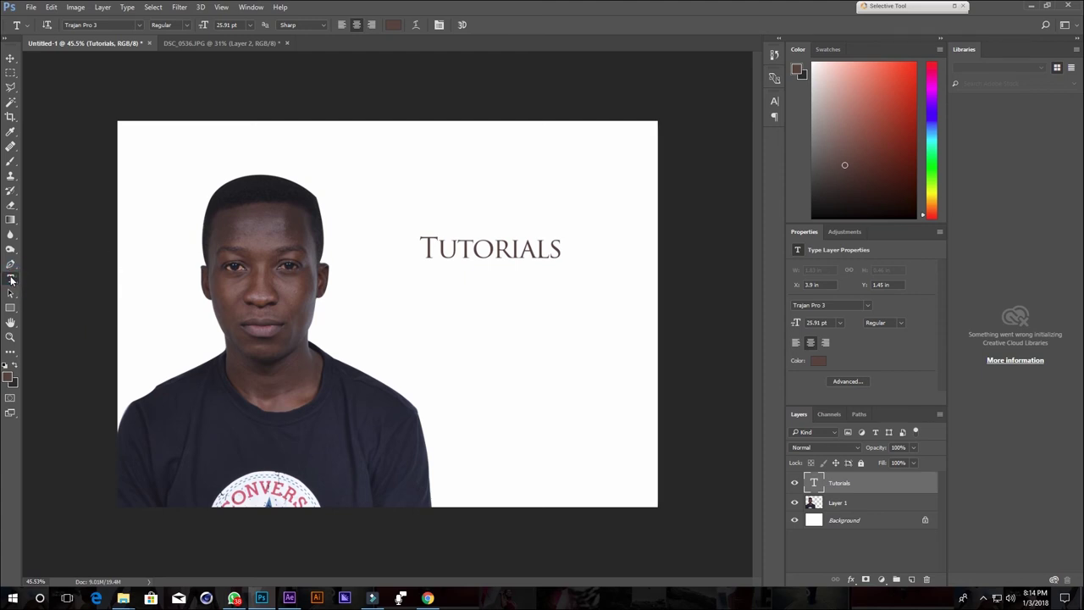
left_click(474, 340)
key("Escape")
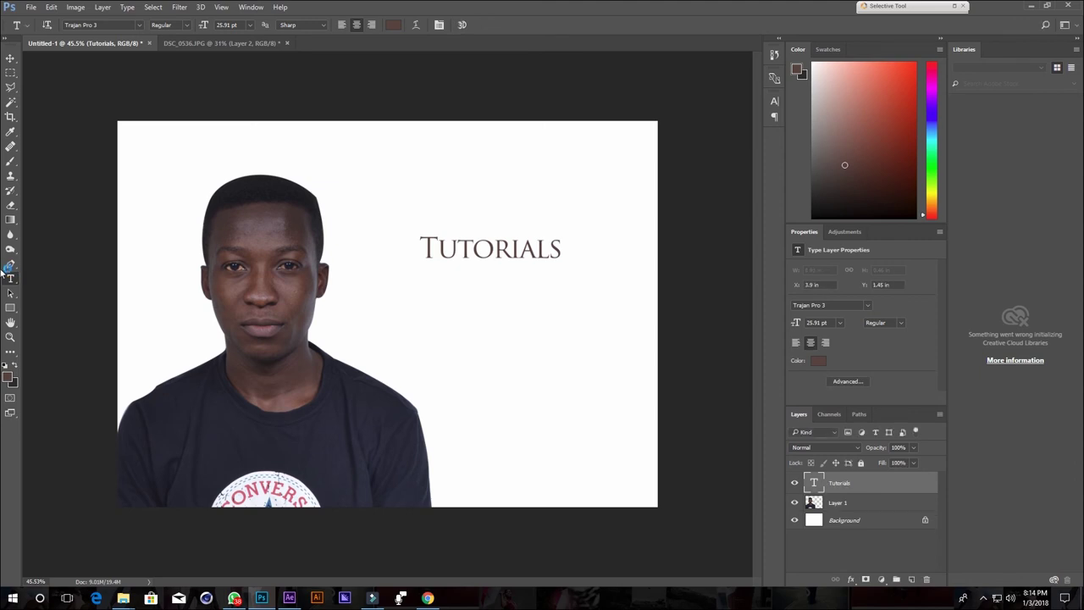
left_click(434, 379)
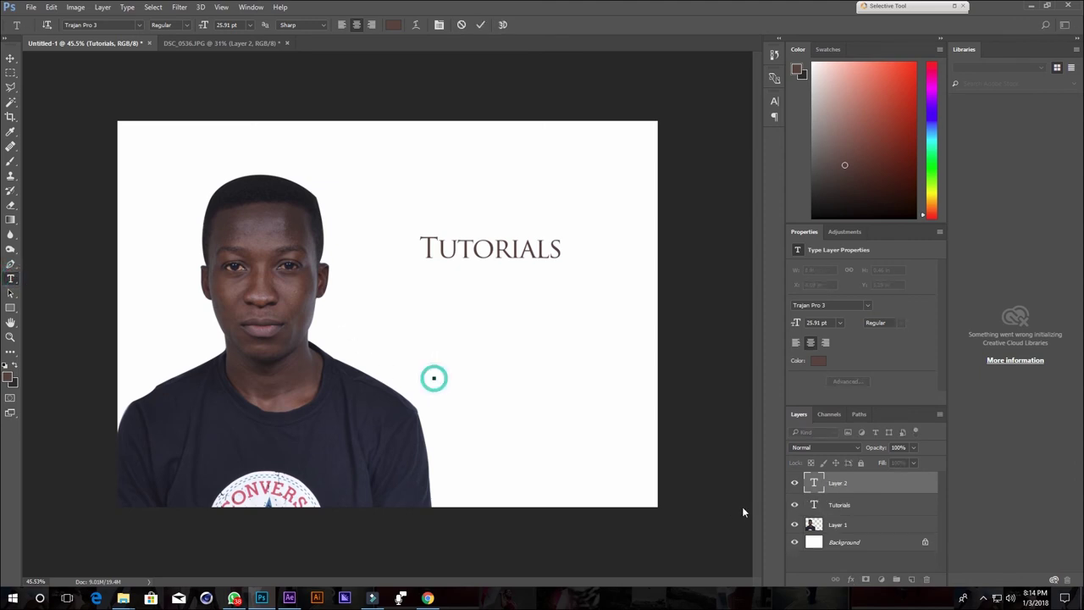
type("jdhfjsh")
key("BackSpace")
key("BackSpace")
key("BackSpace")
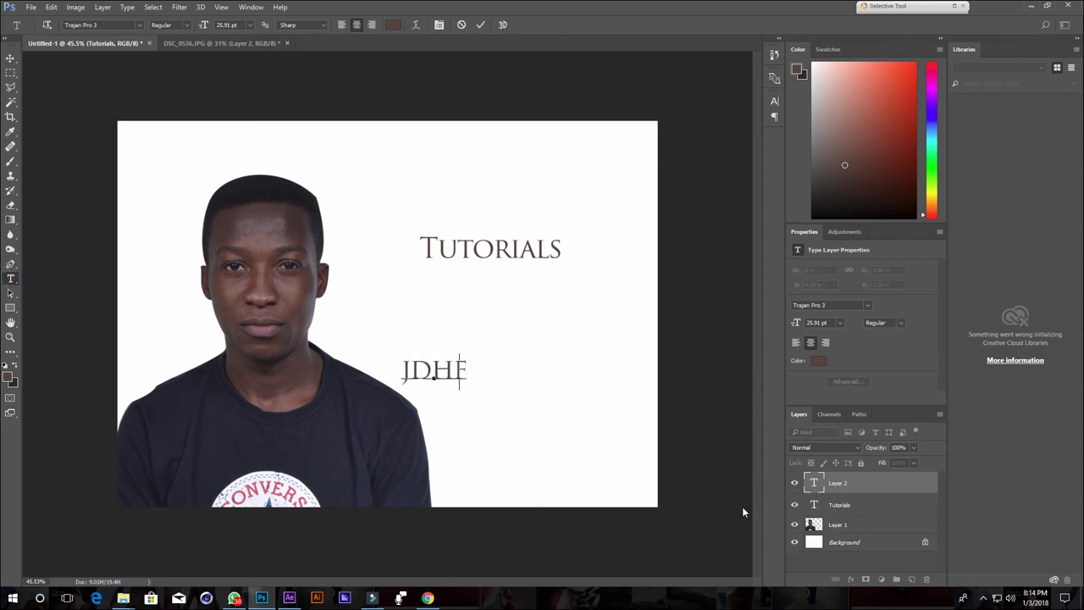
key("BackSpace")
key("BackSpace")
key("BackSpace")
type("Per")
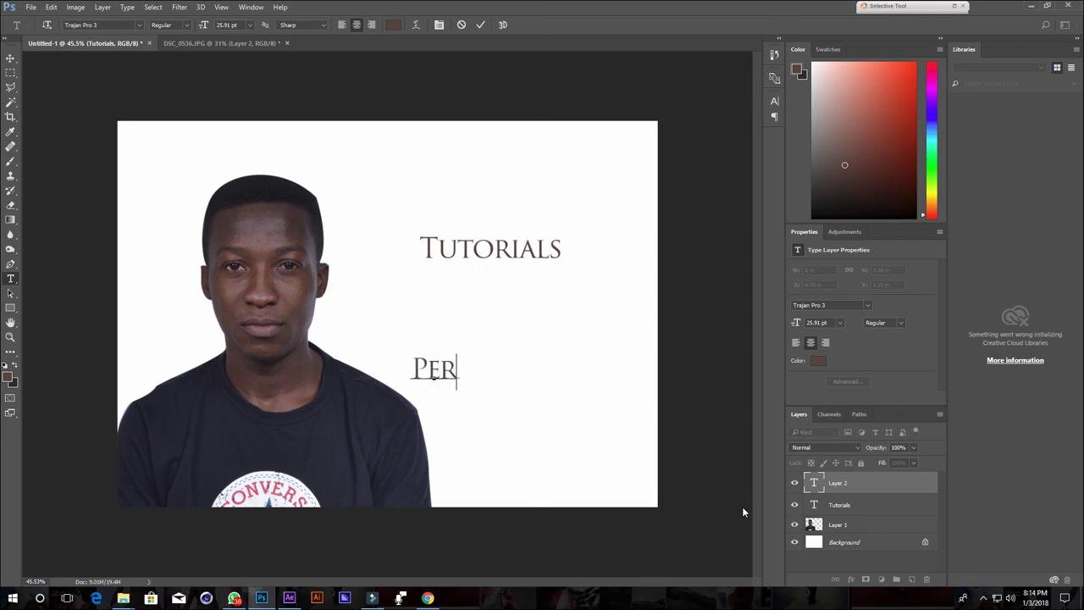
type("fection")
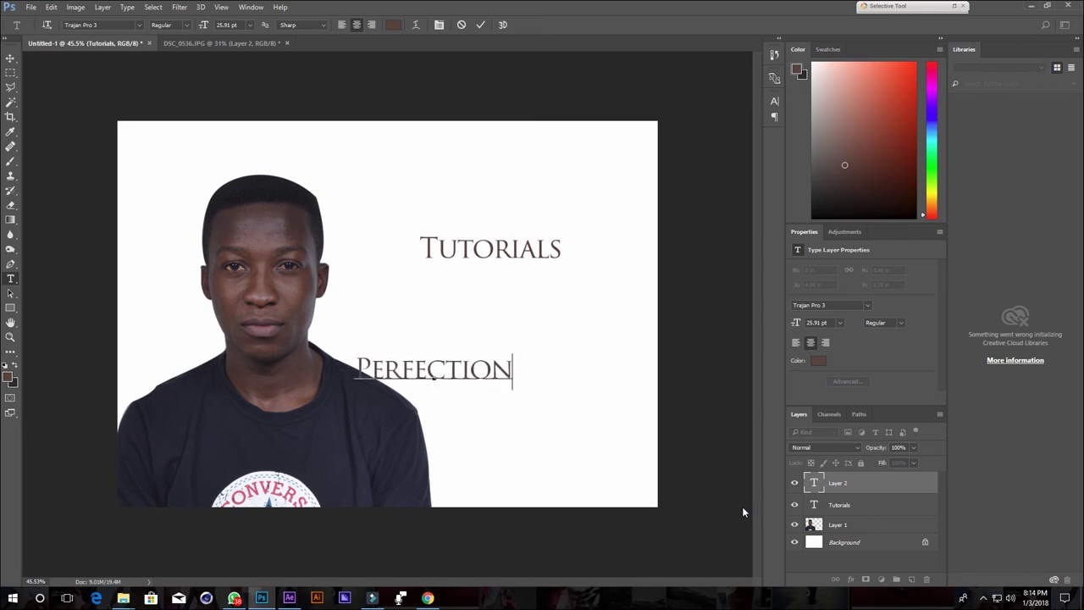
key("ctrl+Return")
Move Perfection up to sit just beneath Tutorials
key("v")
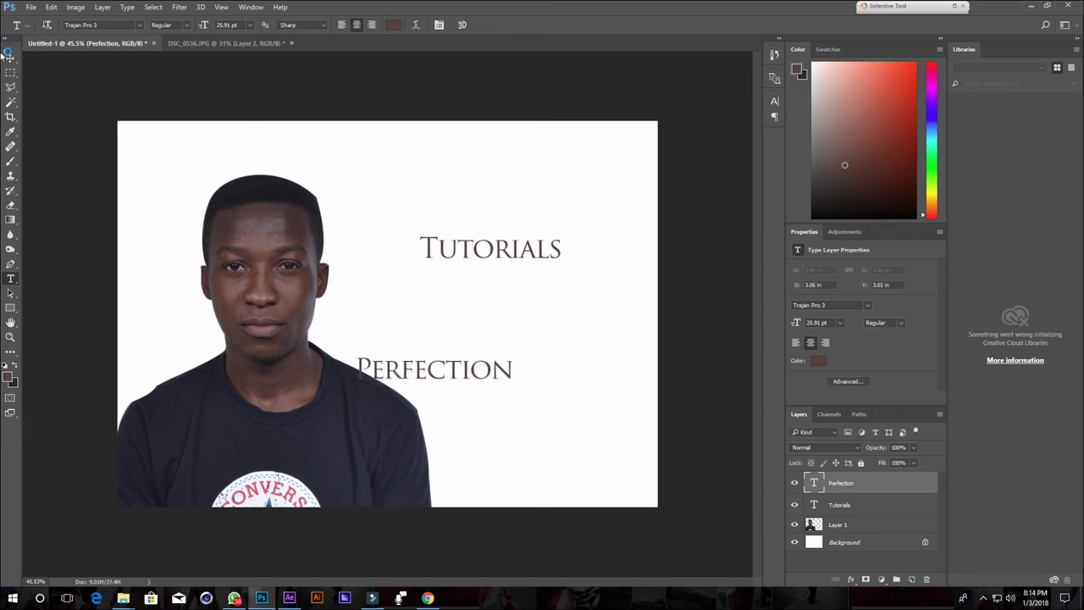
left_click_drag(467, 370, 524, 282)
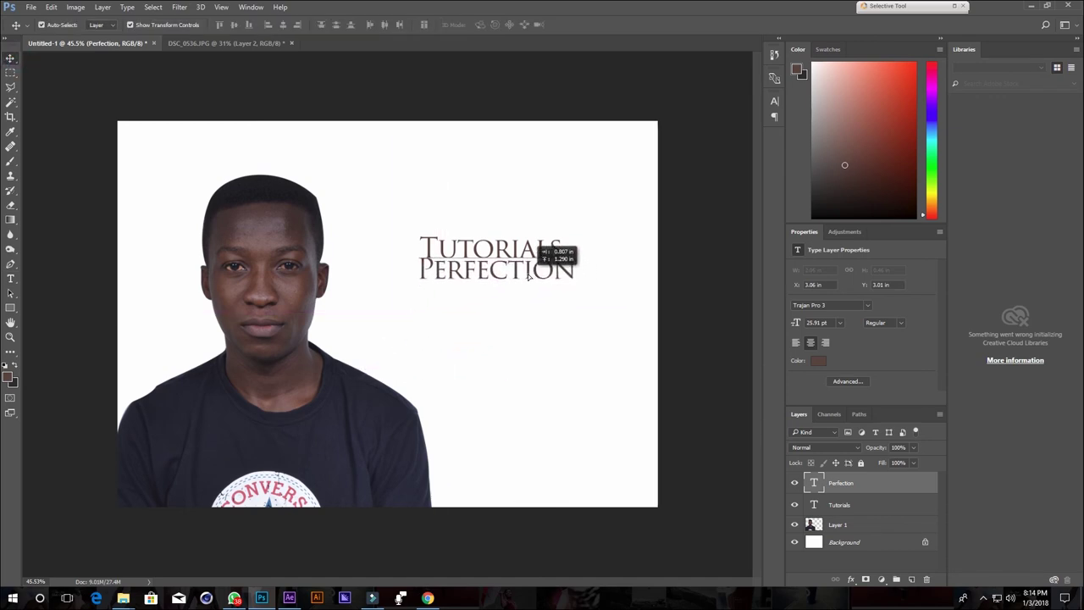
mouse_move(525, 284)
left_mouse_down()
mouse_move(528, 339)
mouse_move(540, 293)
left_mouse_up()
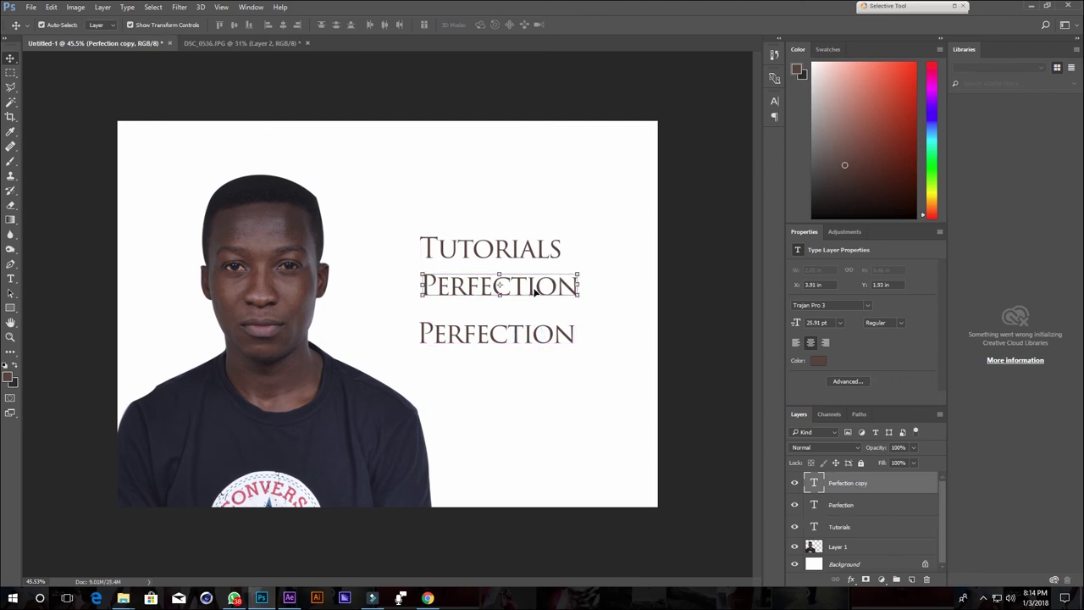
Retype a copied line as 'From' under Tutorials and shift Perfection beneath it
key("t")
key("ctrl+a")
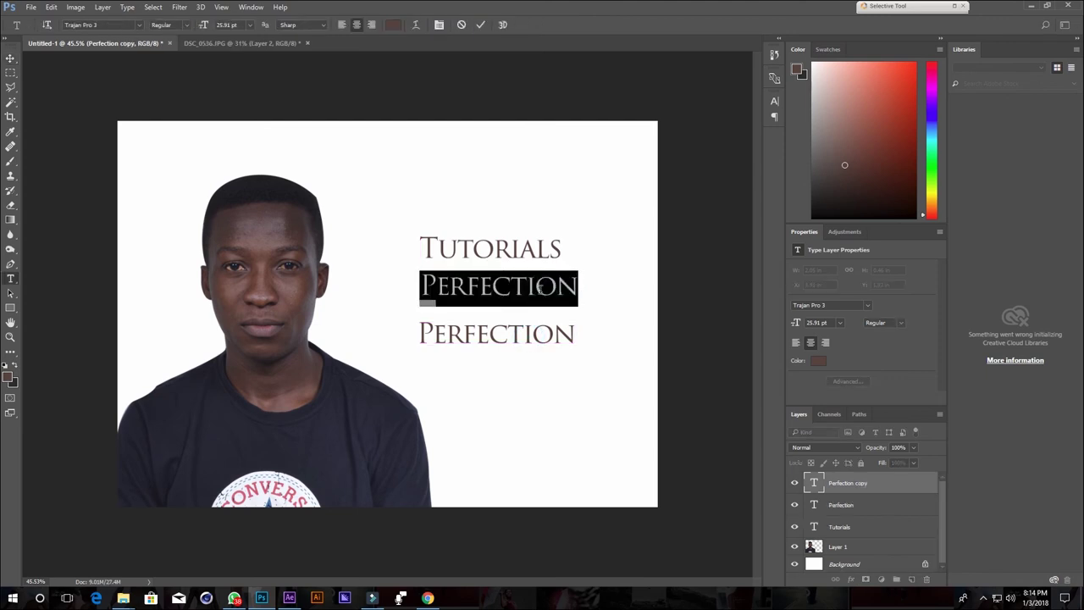
type("From")
key("ctrl+Return")
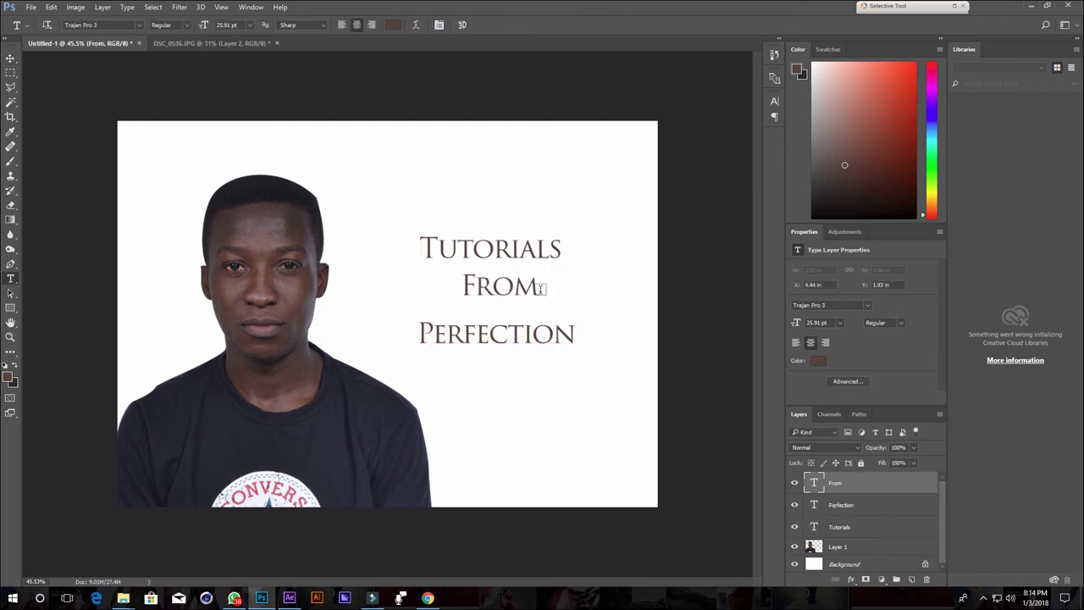
key("v")
left_click_drag(529, 288, 529, 278)
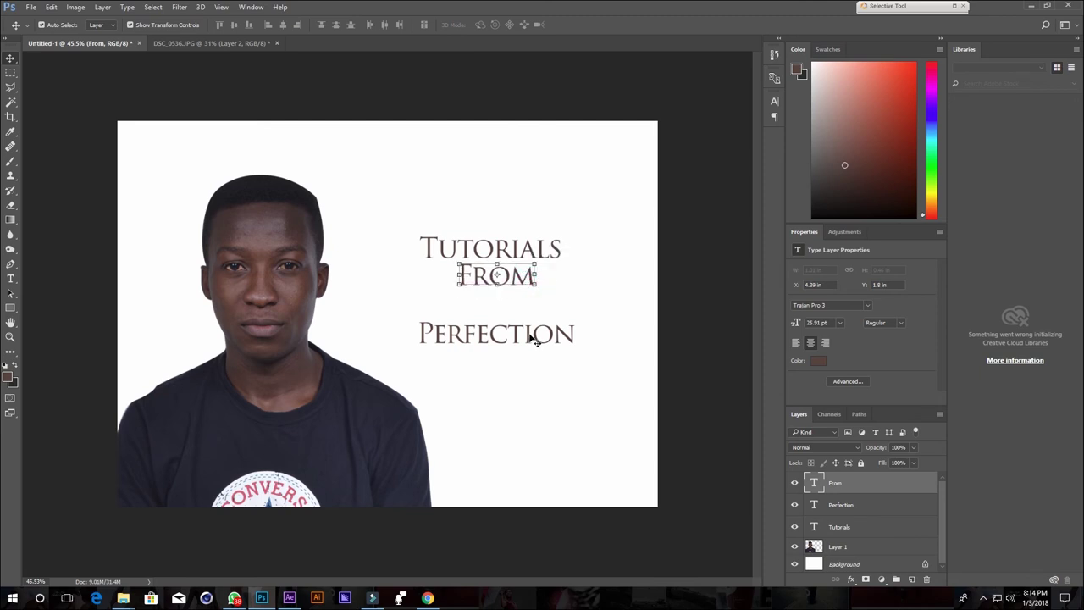
mouse_move(527, 335)
left_mouse_down()
mouse_move(532, 309)
mouse_move(532, 355)
left_mouse_up()
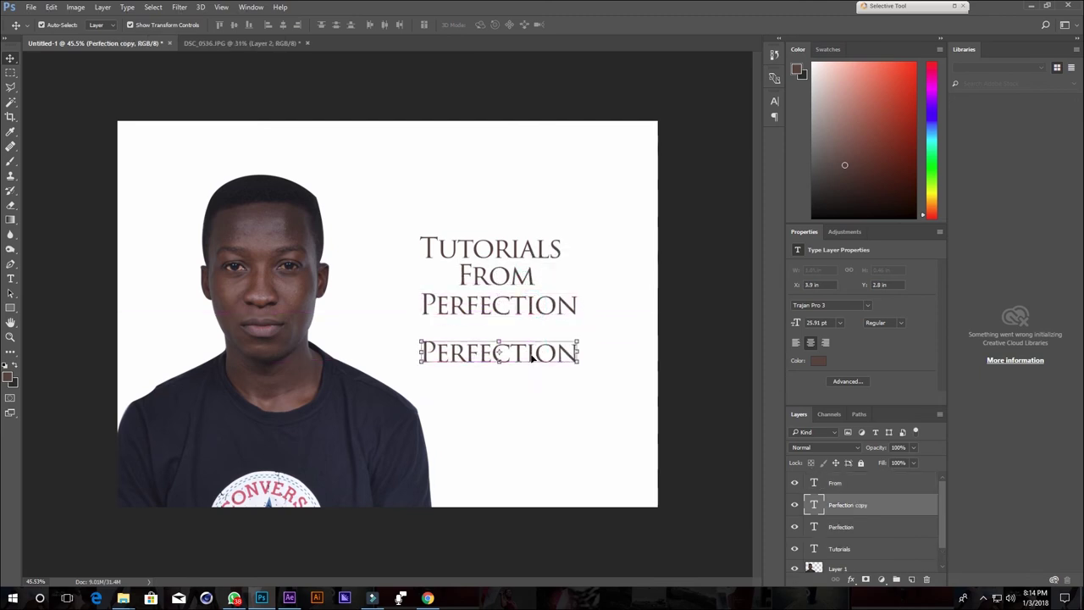
Retype the lower Perfection copy as 'Graphics Studio' and commit it
double_click(532, 355)
double_click(531, 356)
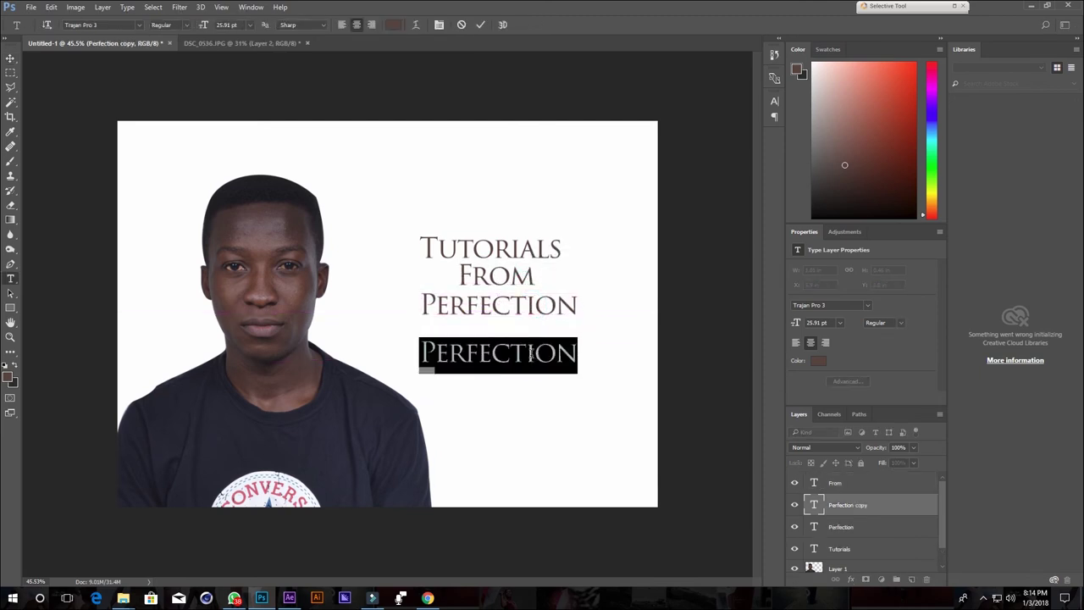
type("Grap")
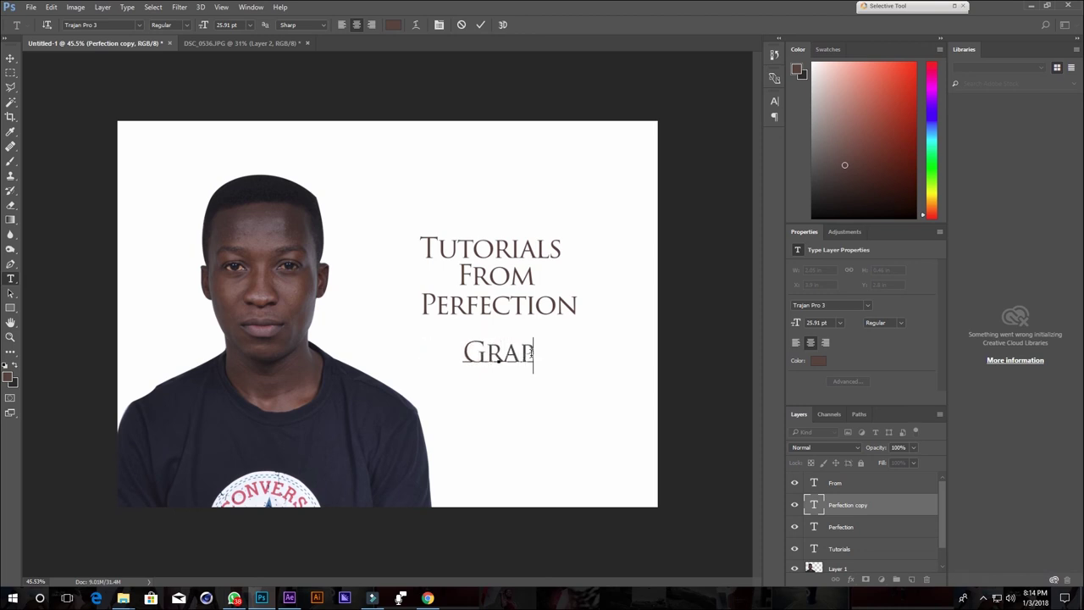
type("hics St")
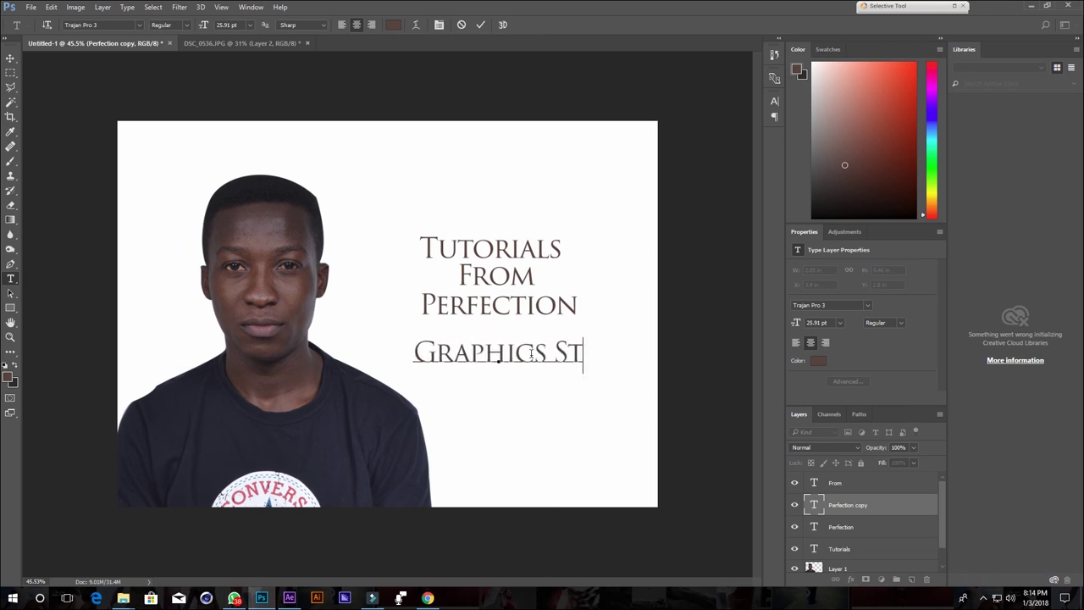
type("udi")
key("BackSpace")
type("i")
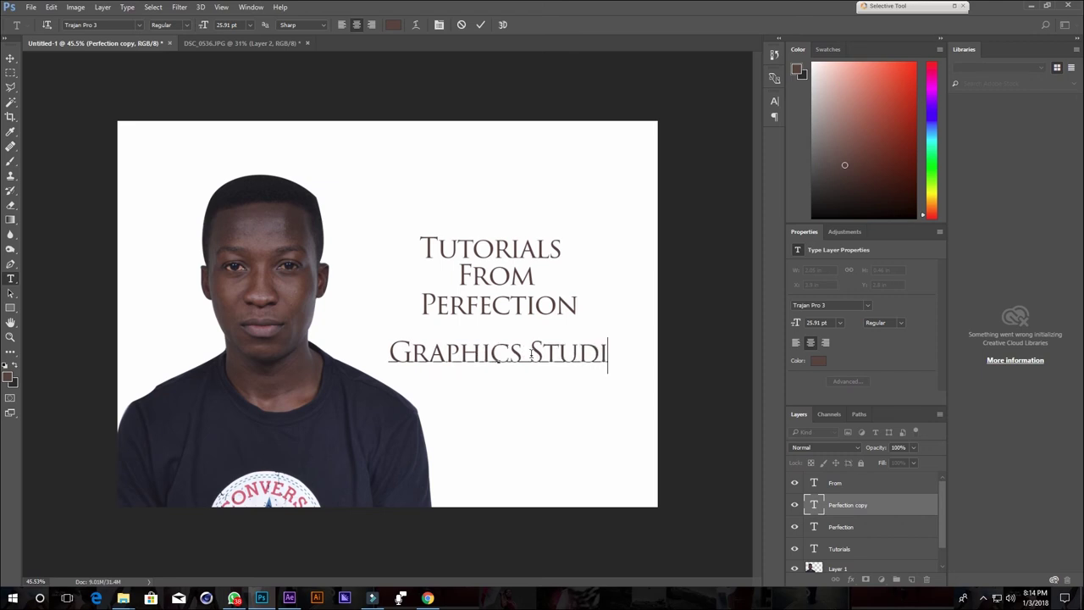
type("o")
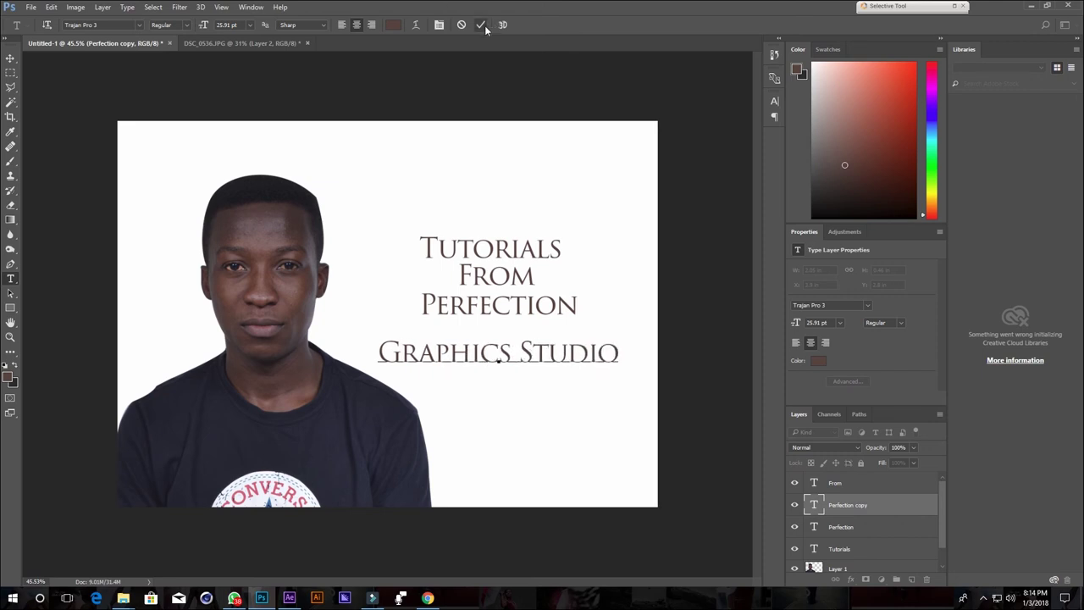
left_click(480, 24)
Scale Graphics Studio down to 64% under Perfection, apply it, and deselect
left_click(12, 58)
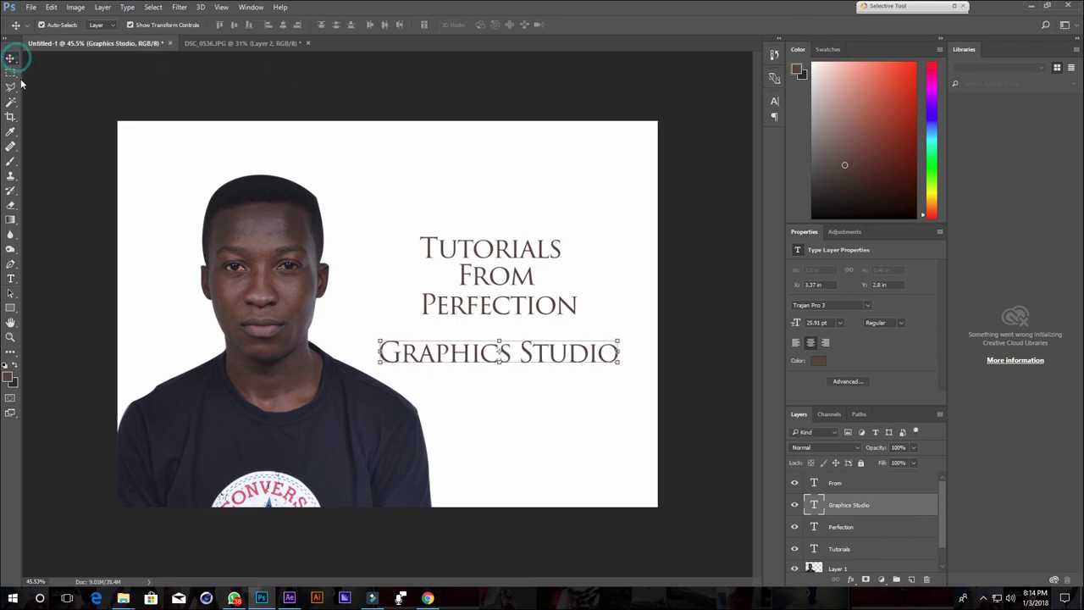
mouse_move(616, 340)
left_mouse_down()
mouse_move(533, 348)
mouse_move(543, 330)
left_mouse_up()
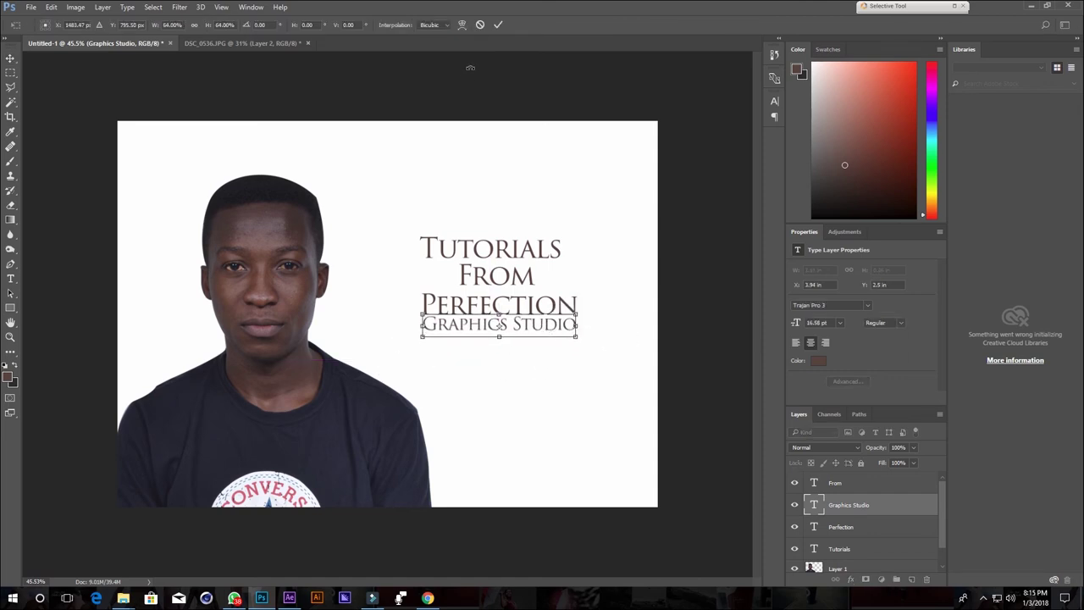
left_click(498, 24)
scroll(542, 345, "up", 2)
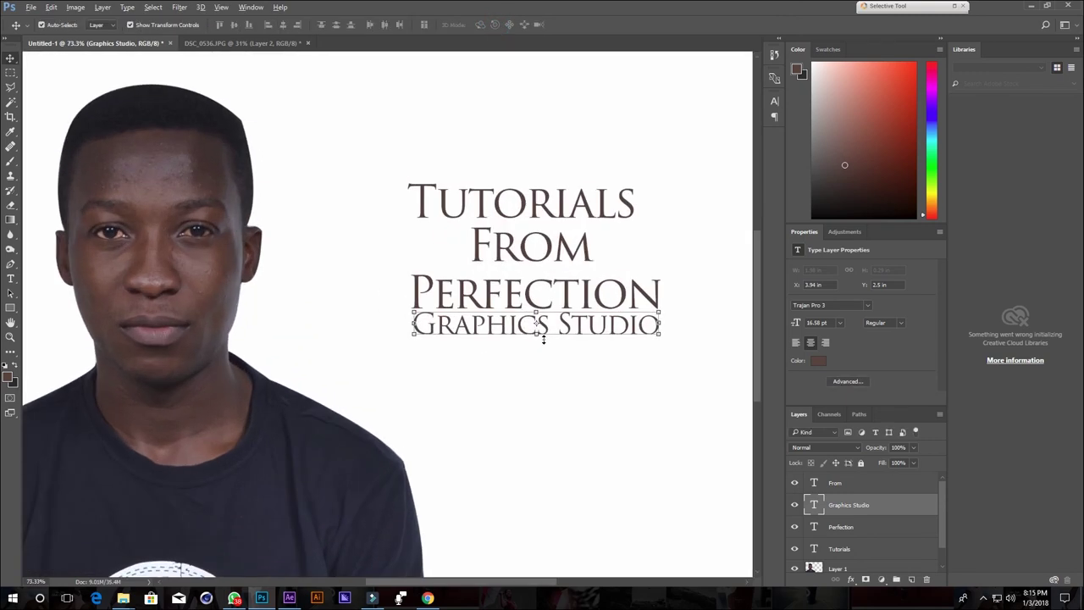
scroll(604, 321, "right", 2)
left_click(598, 413)
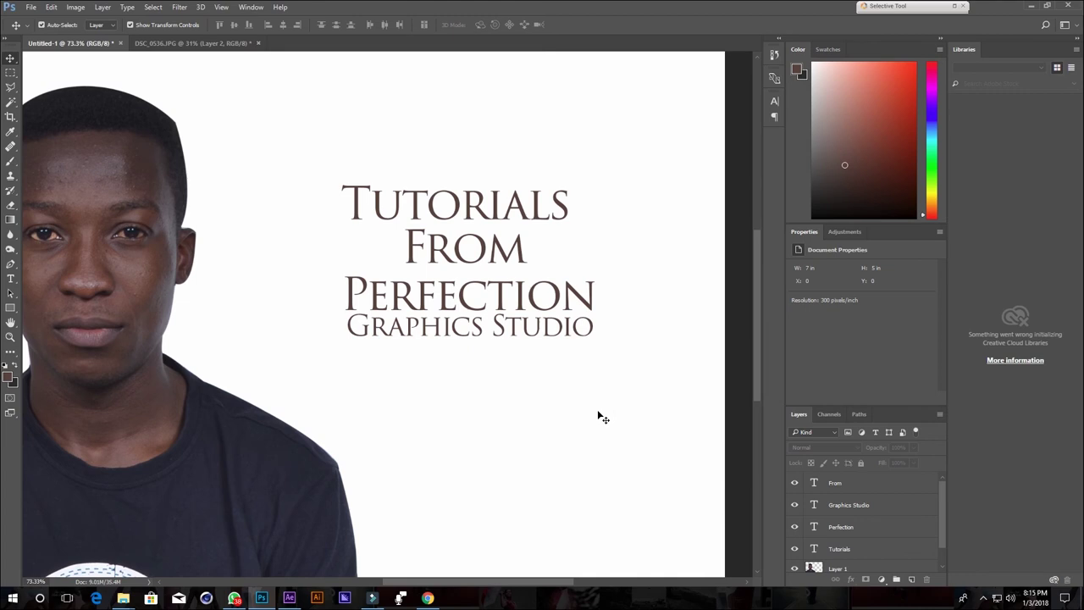
left_click(475, 208)
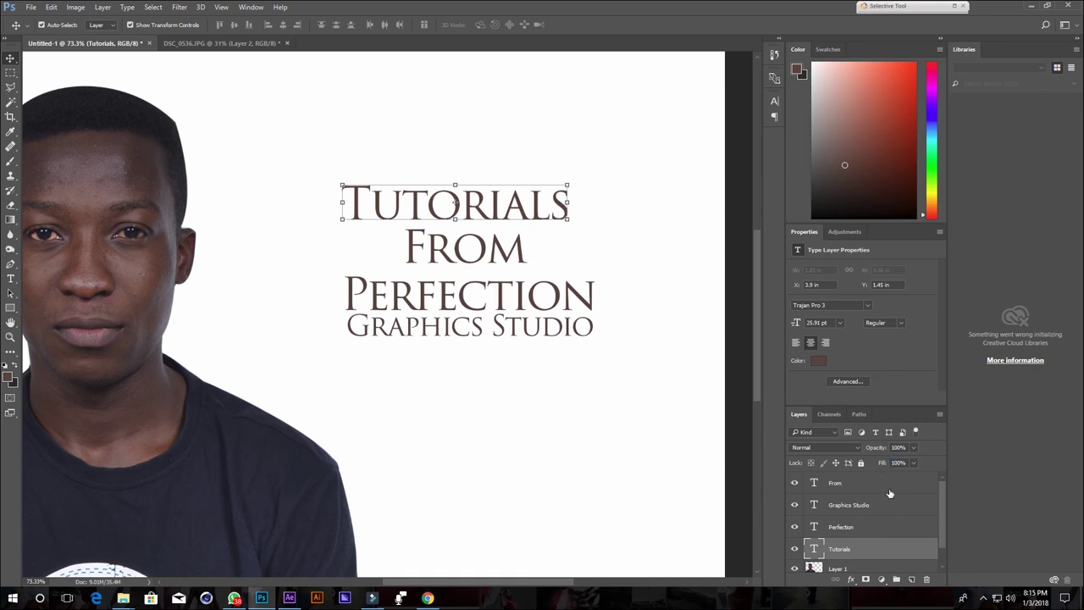
left_click(943, 508)
left_click(522, 256)
left_click(513, 301)
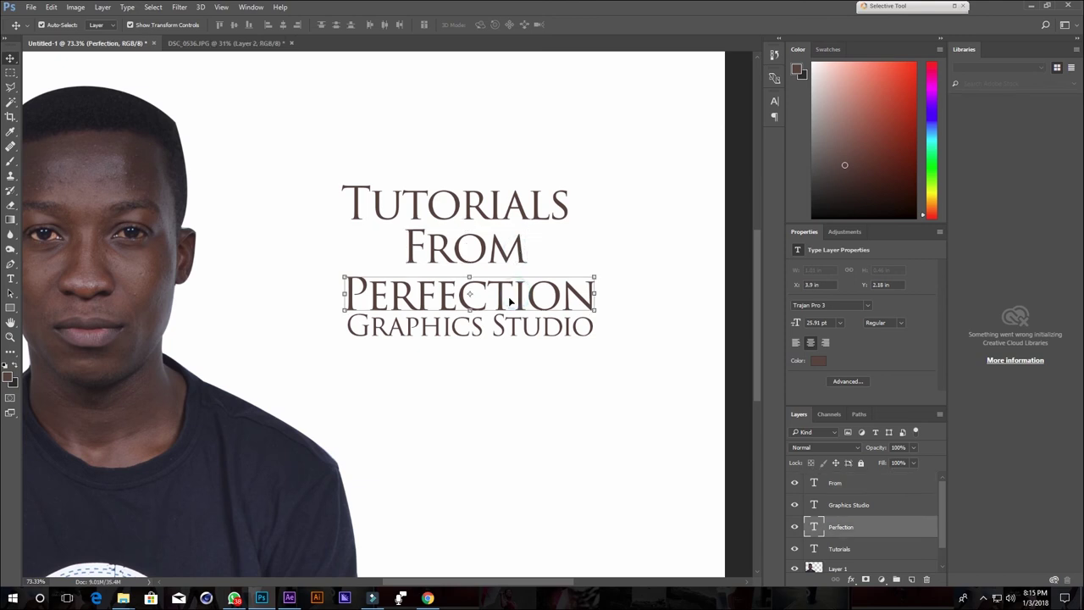
left_click(98, 191)
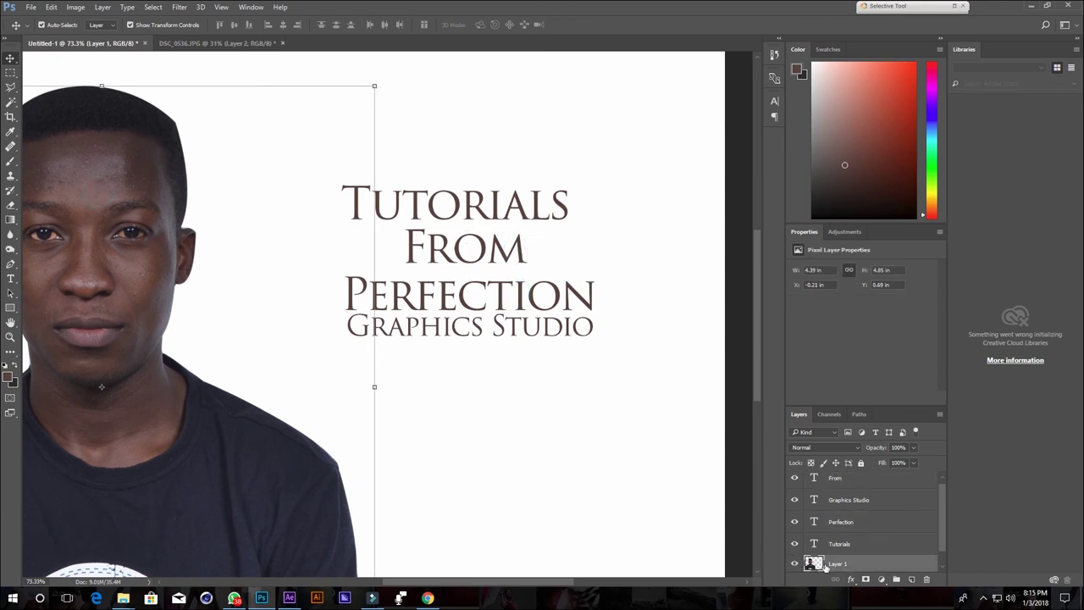
left_click(457, 206)
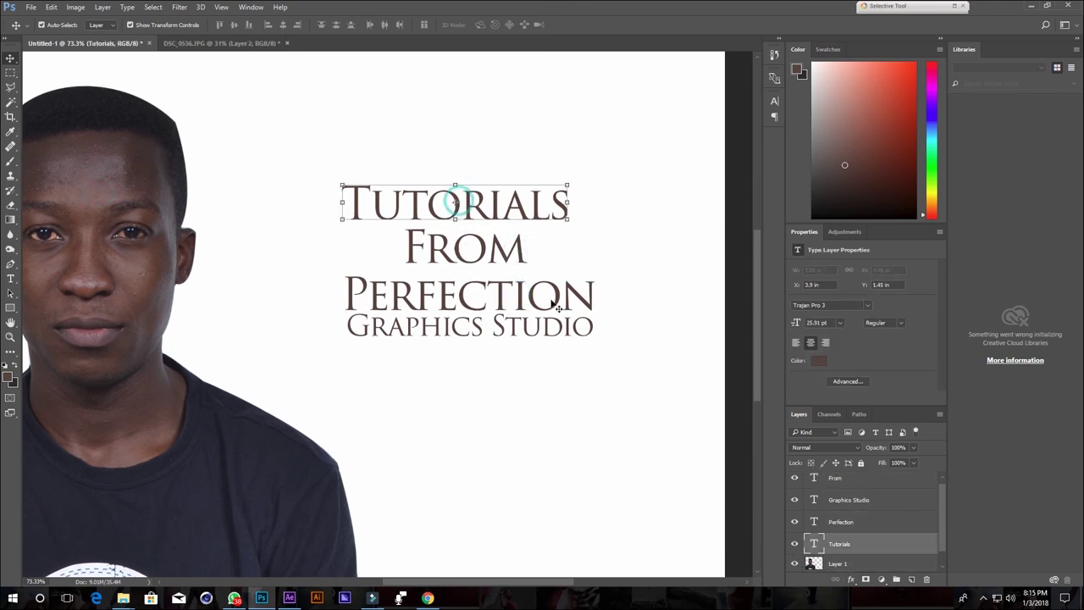
left_click(496, 254)
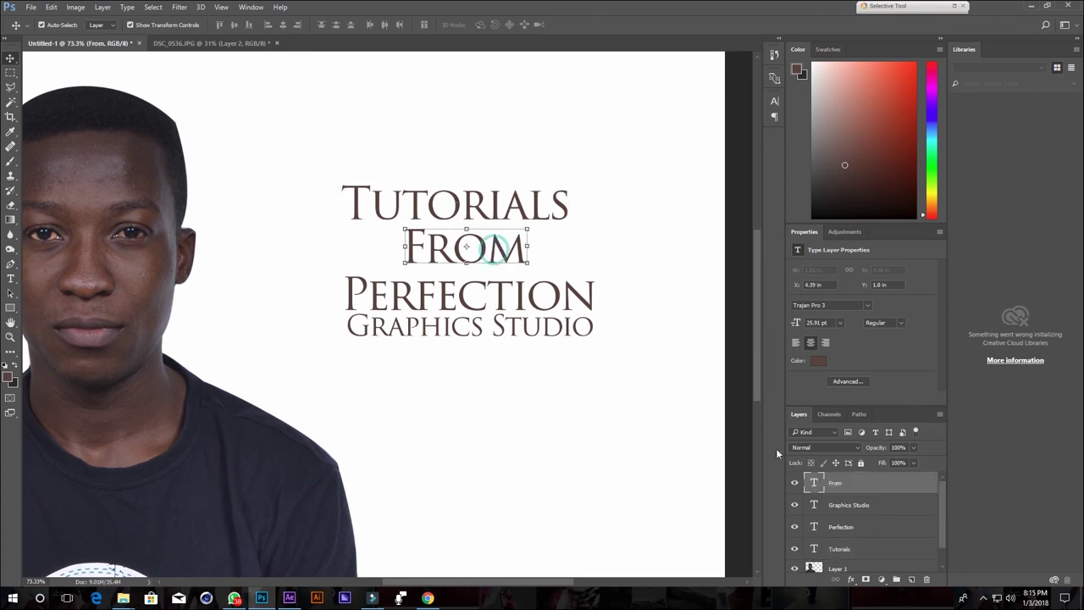
left_click(529, 292)
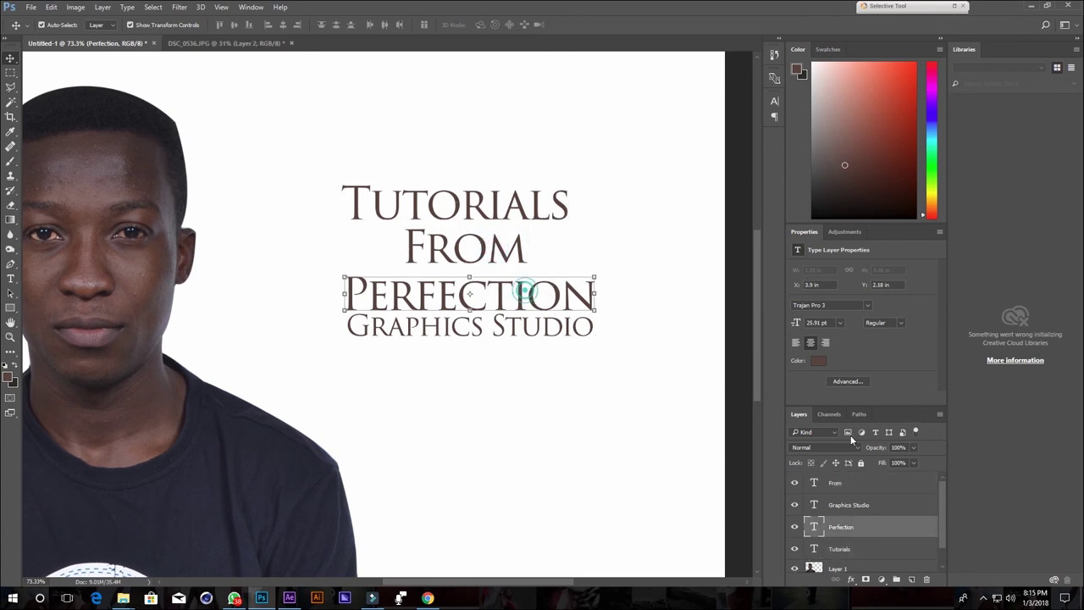
left_click(845, 569)
left_click(505, 256)
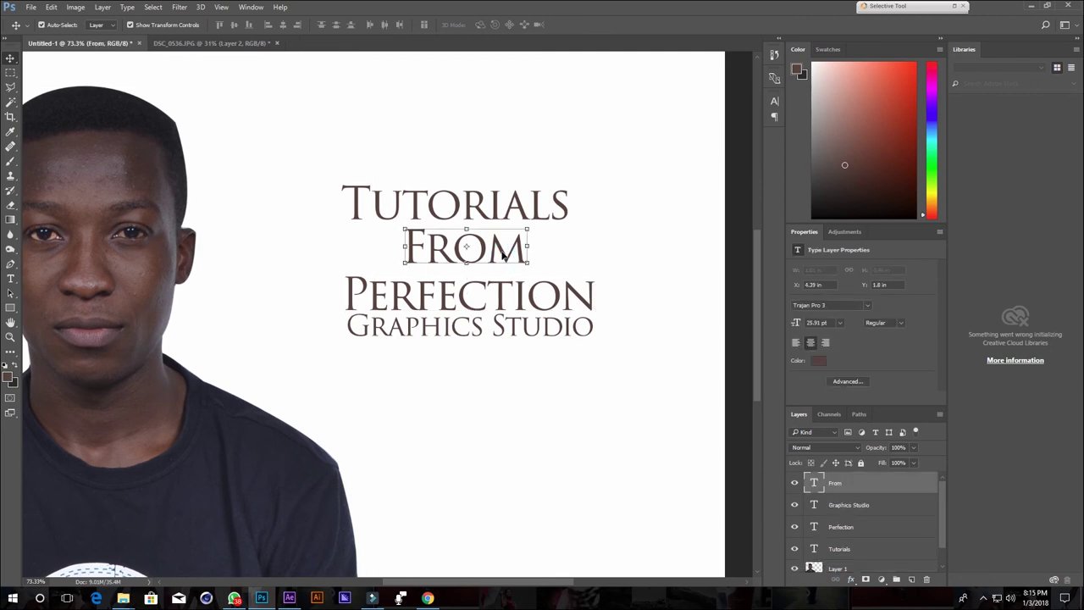
left_click(119, 206)
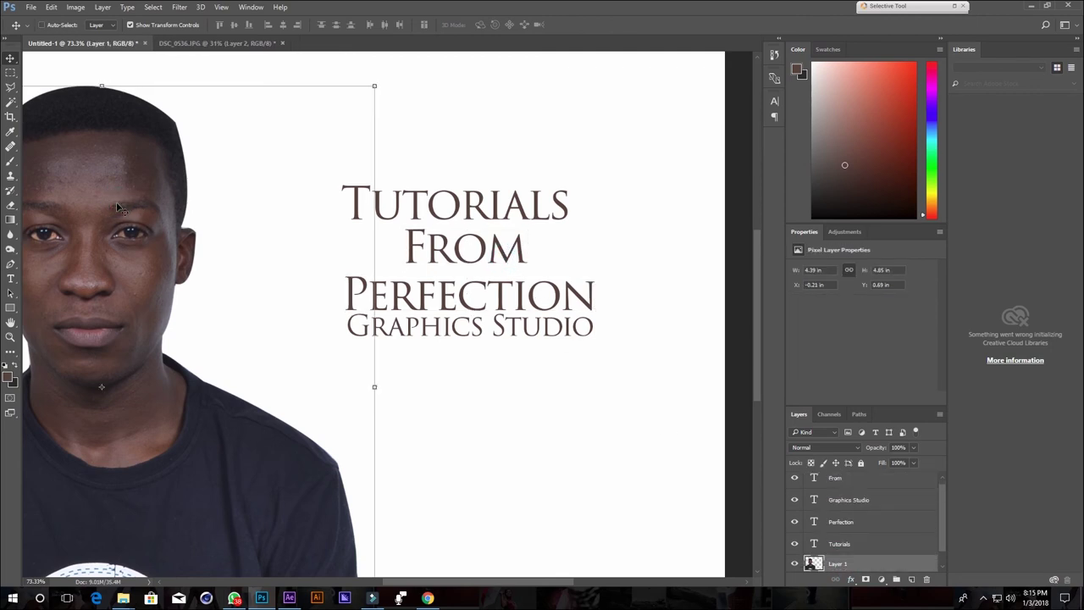
Bring the portrait layer to front with Ctrl+Shift+] and slide From over the man's eyes
scroll(384, 375, "down", 3)
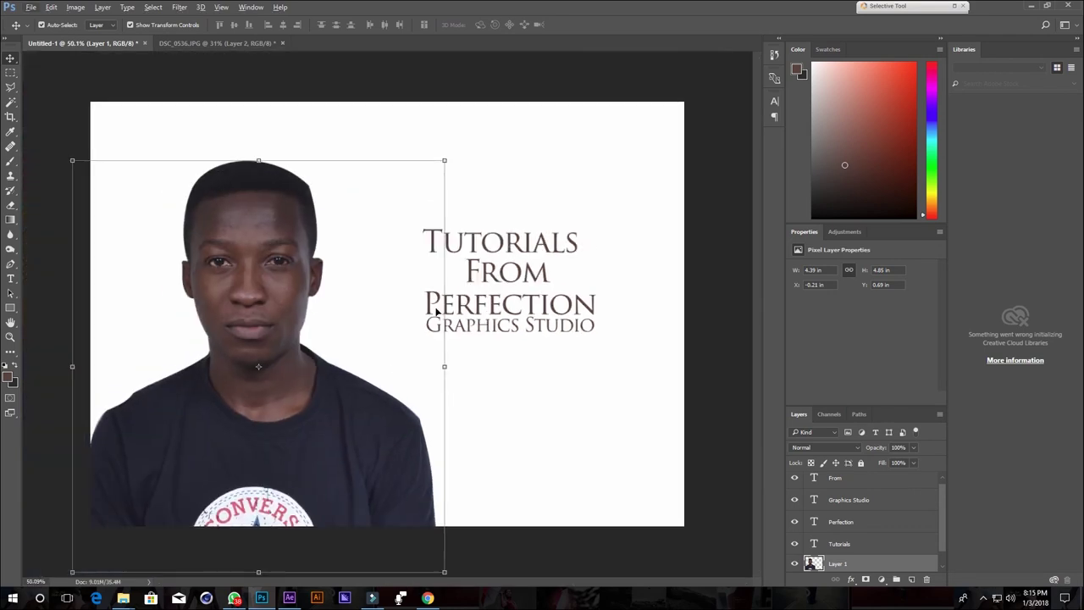
left_click(475, 276)
left_click_drag(520, 272, 343, 262)
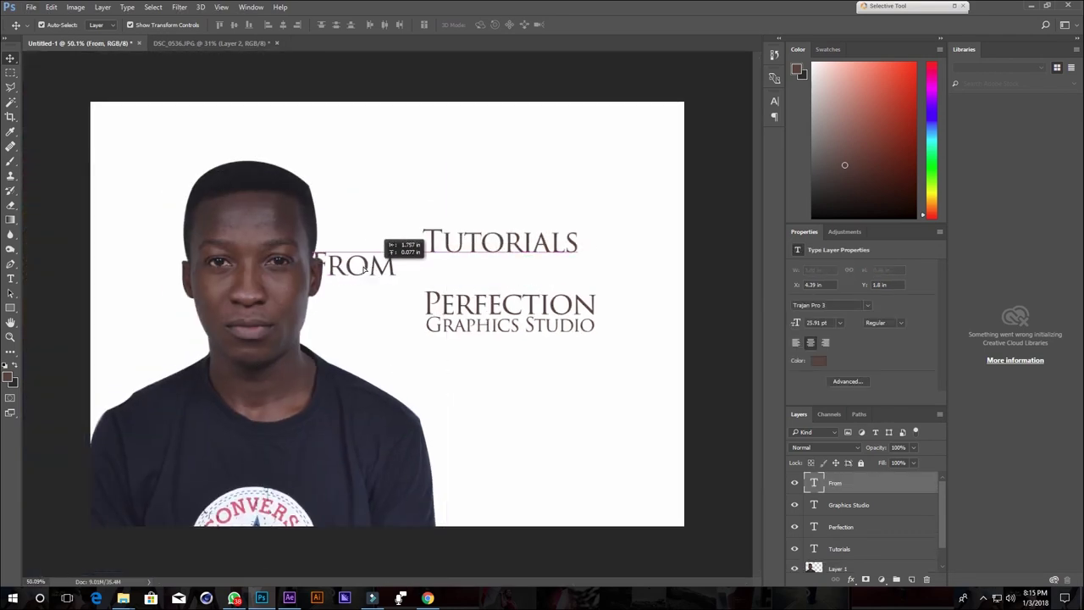
left_click(225, 358)
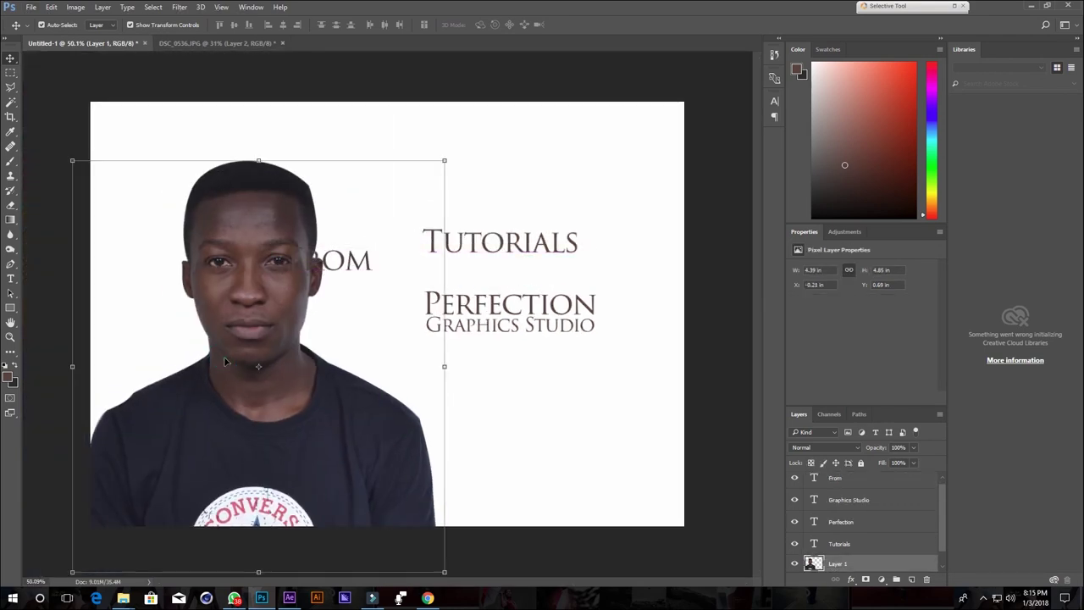
key("ctrl+shift+bracketright")
left_click(366, 264)
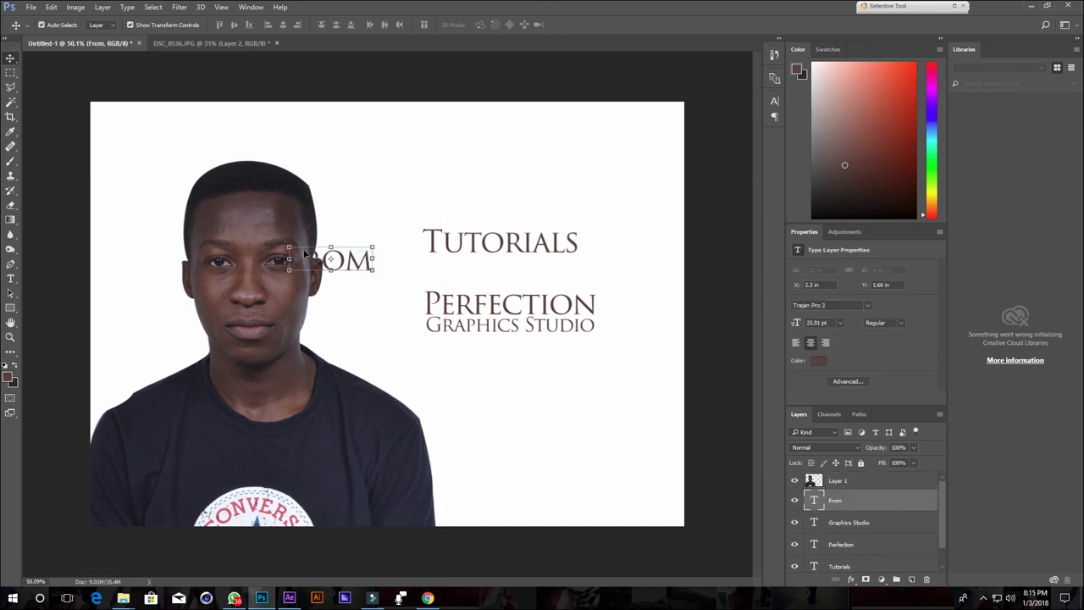
left_click_drag(360, 265, 269, 262)
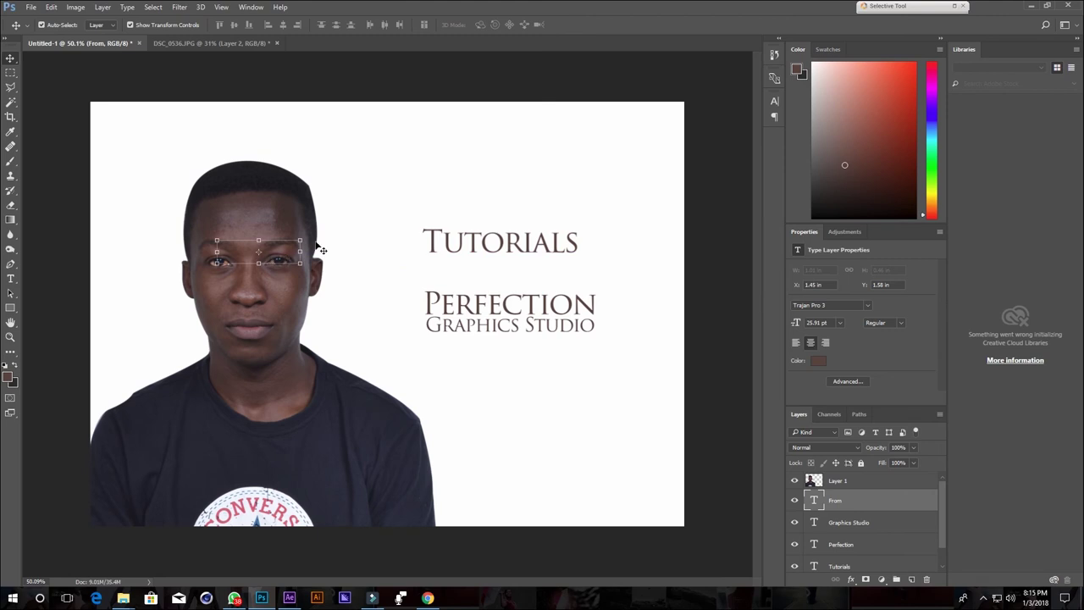
Switch between the portrait and From layers in the Layers panel, ending with From selected
left_click(360, 210)
left_click(246, 241)
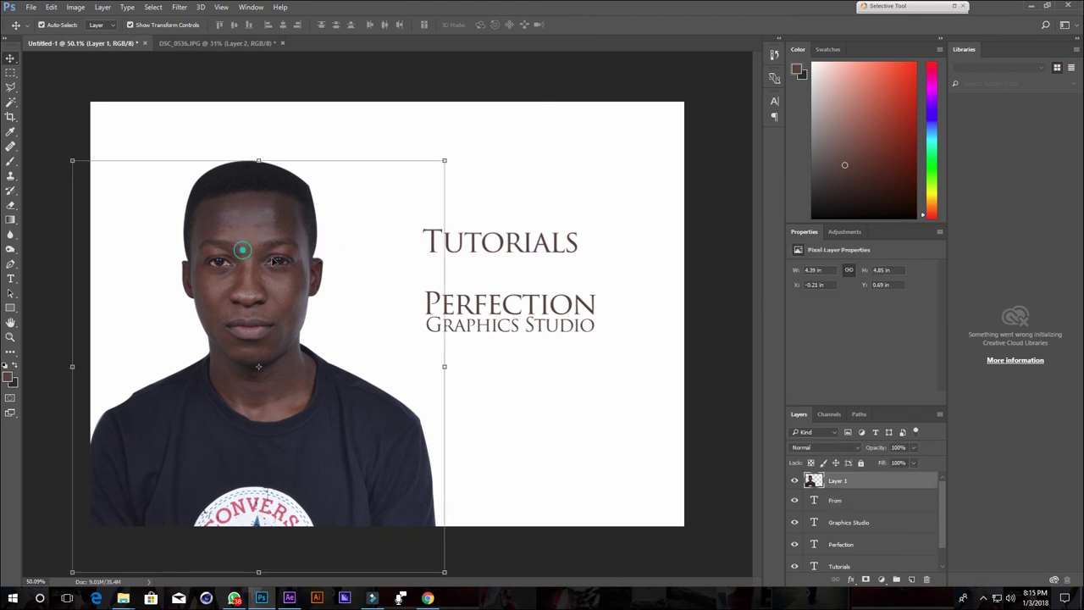
left_click(278, 244)
left_click(230, 253)
left_click(251, 257)
scroll(940, 523, "down", 1)
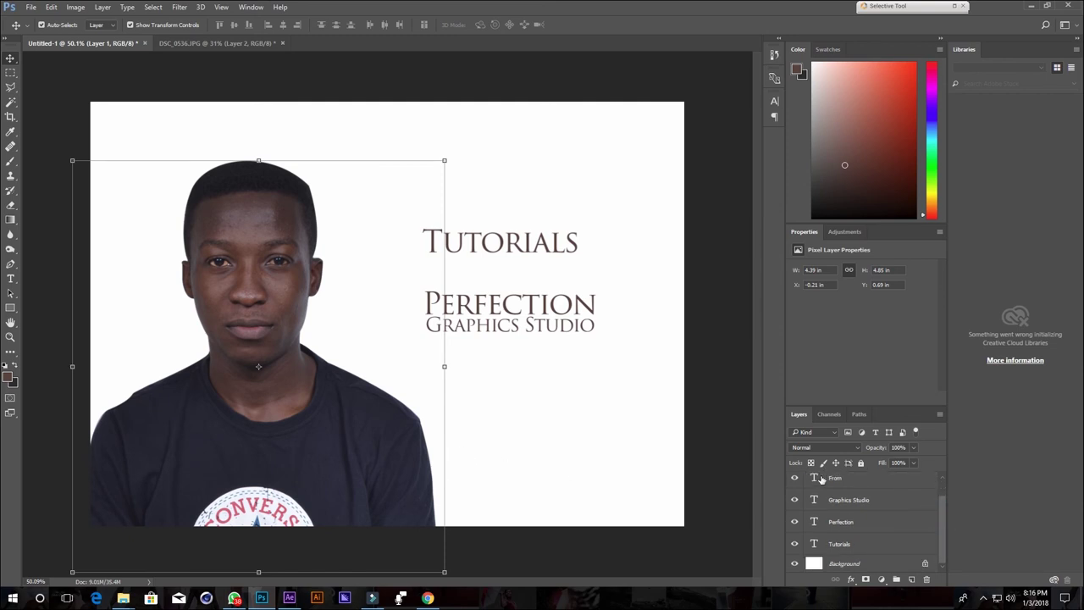
left_click_drag(945, 517, 946, 498)
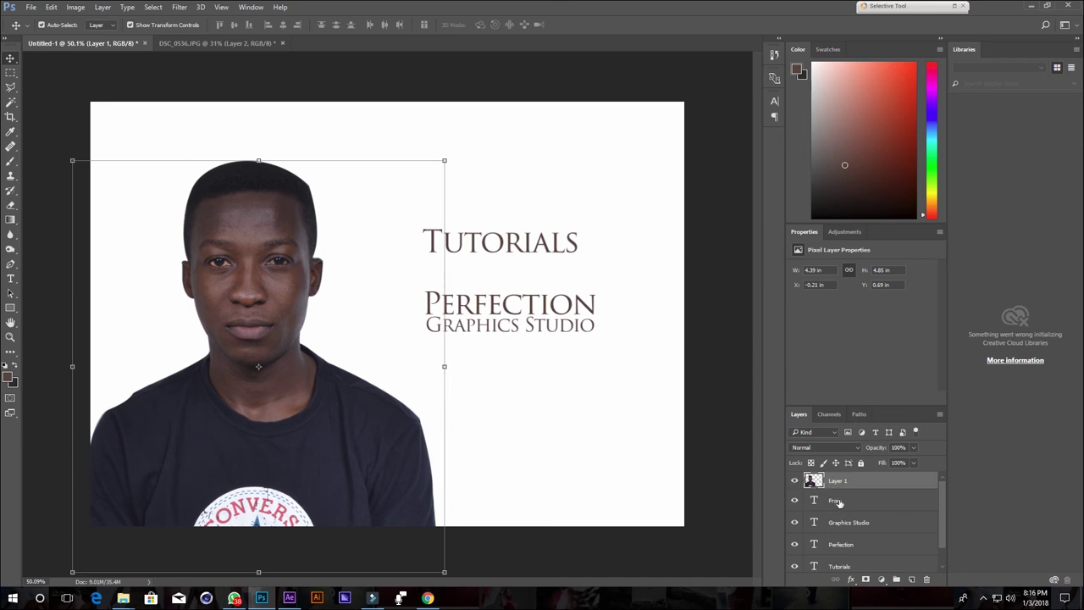
left_click(837, 503)
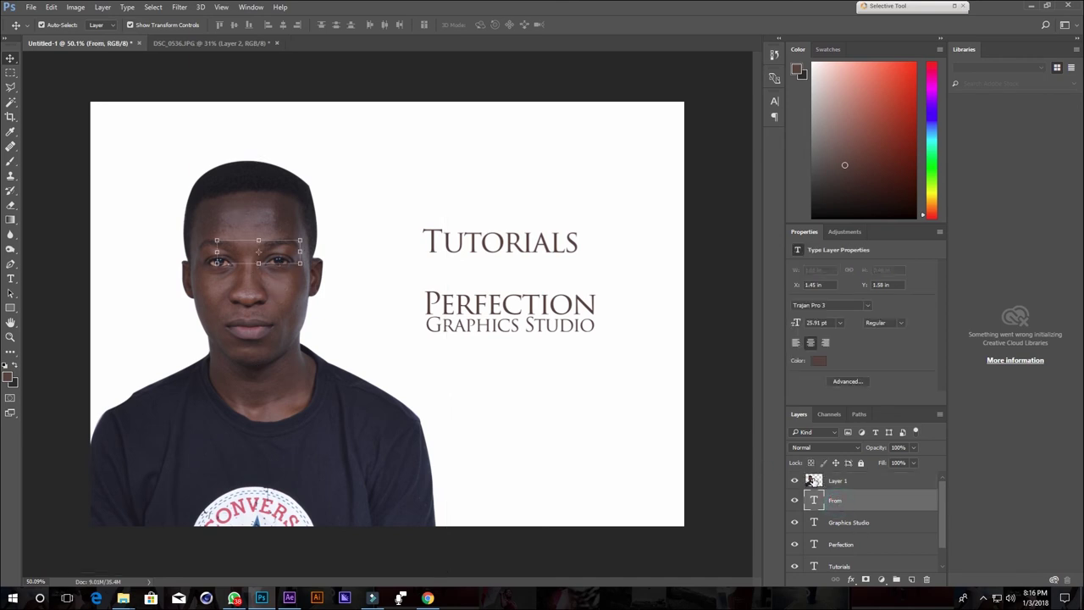
left_click(813, 481)
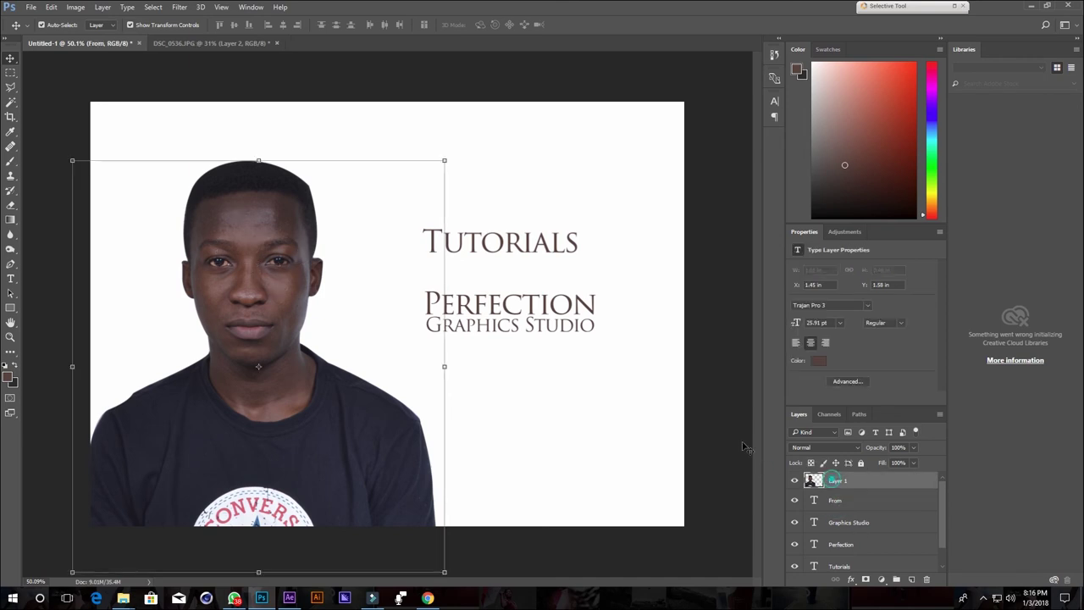
left_click(835, 502)
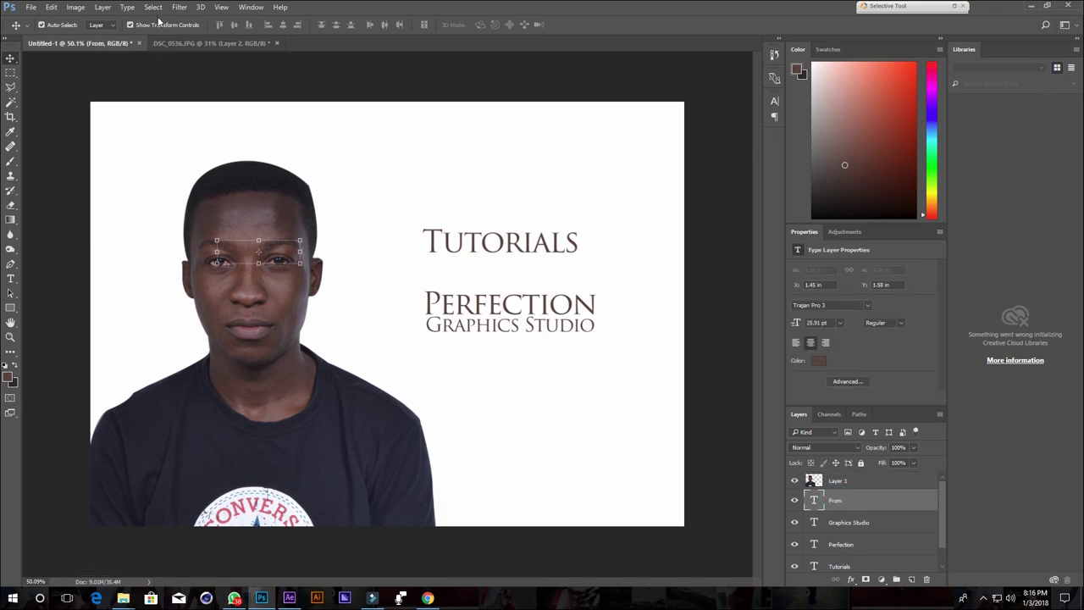
Bring From to the front via Layer > Arrange and move it back under Tutorials
left_click(83, 10)
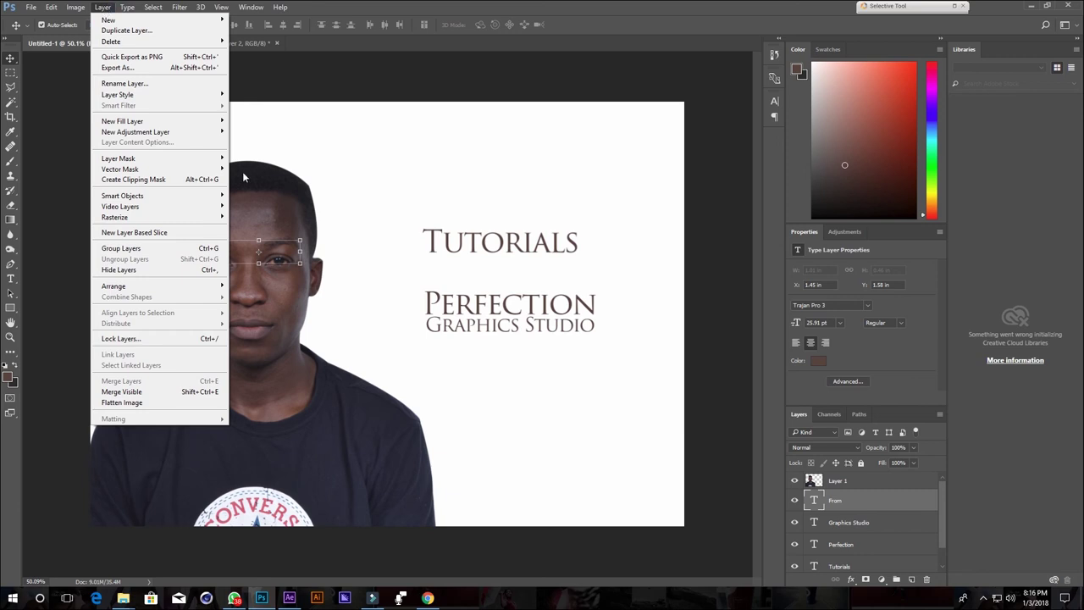
left_click(331, 201)
left_click(102, 7)
mouse_move(113, 285)
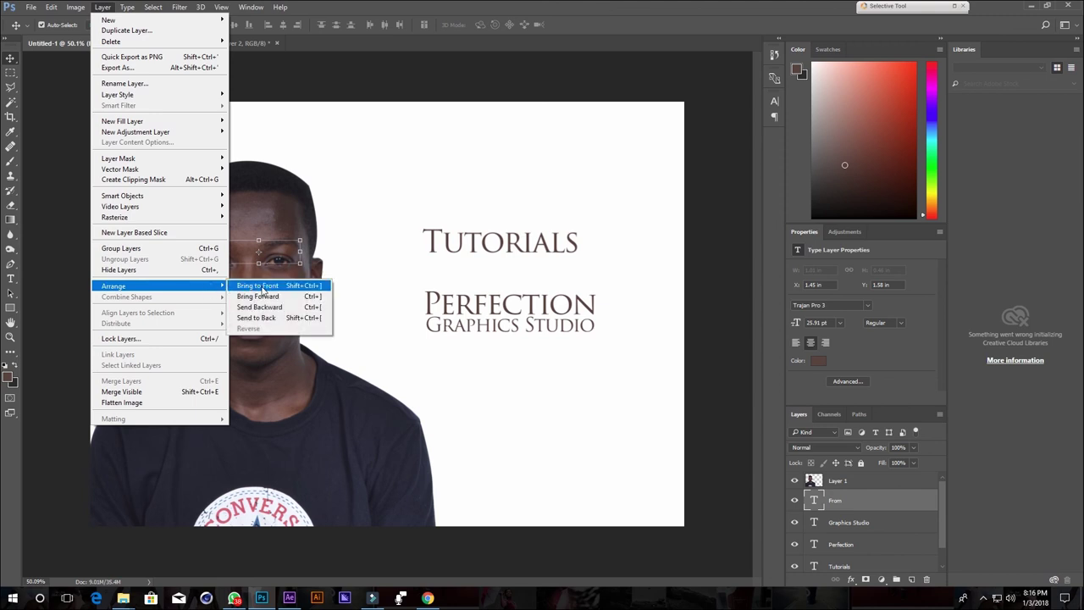
left_click(258, 287)
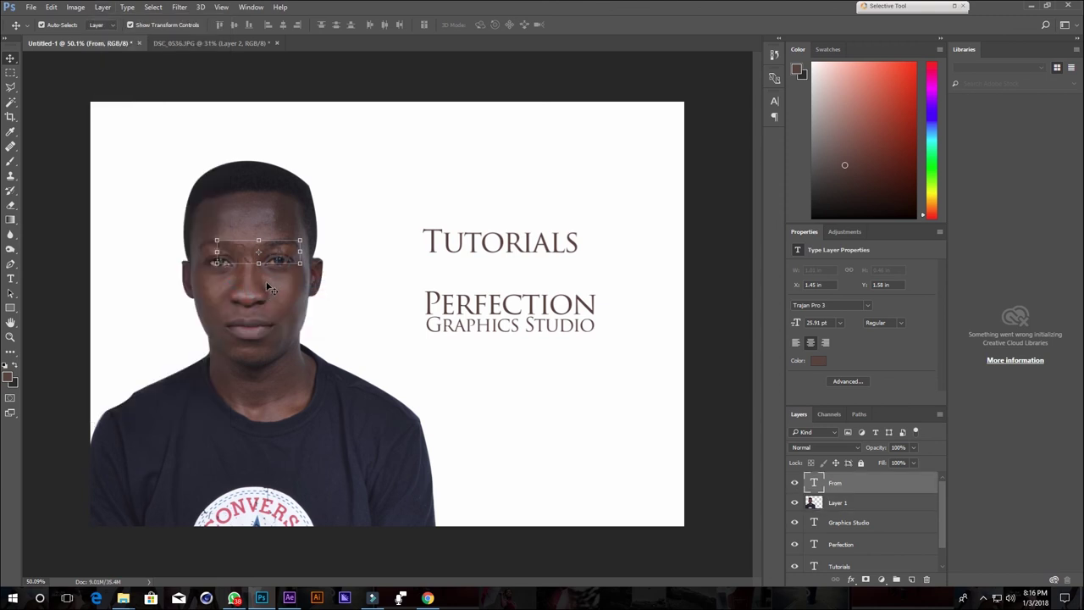
mouse_move(286, 259)
left_mouse_down()
mouse_move(405, 281)
mouse_move(530, 274)
left_mouse_up()
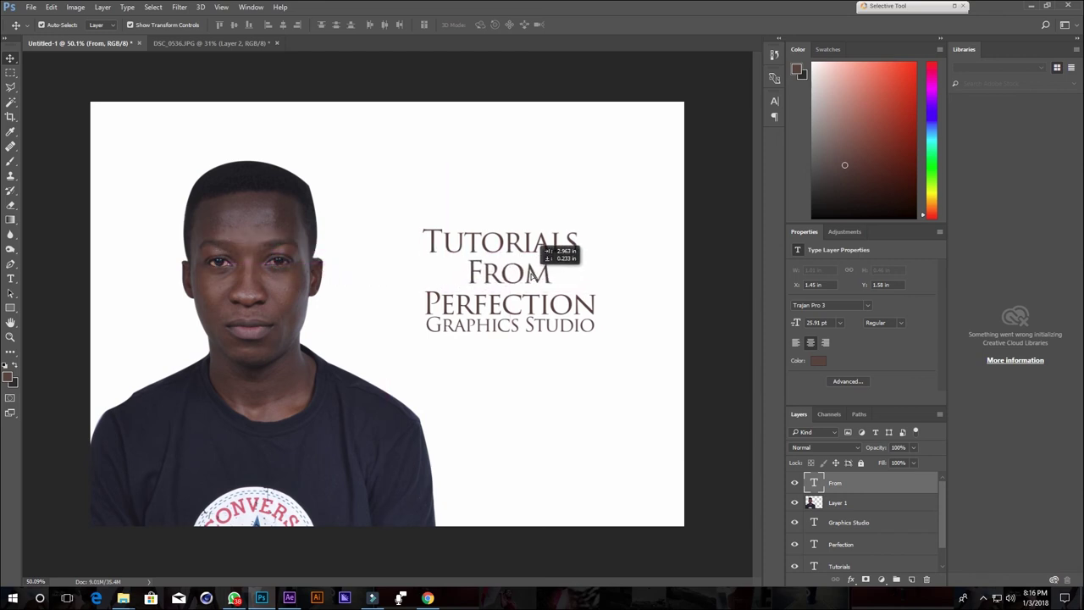
left_click(466, 421)
Shift the portrait layer slightly up-left, then select the Tutorials text layer and open Layer > Arrange
left_click(358, 436)
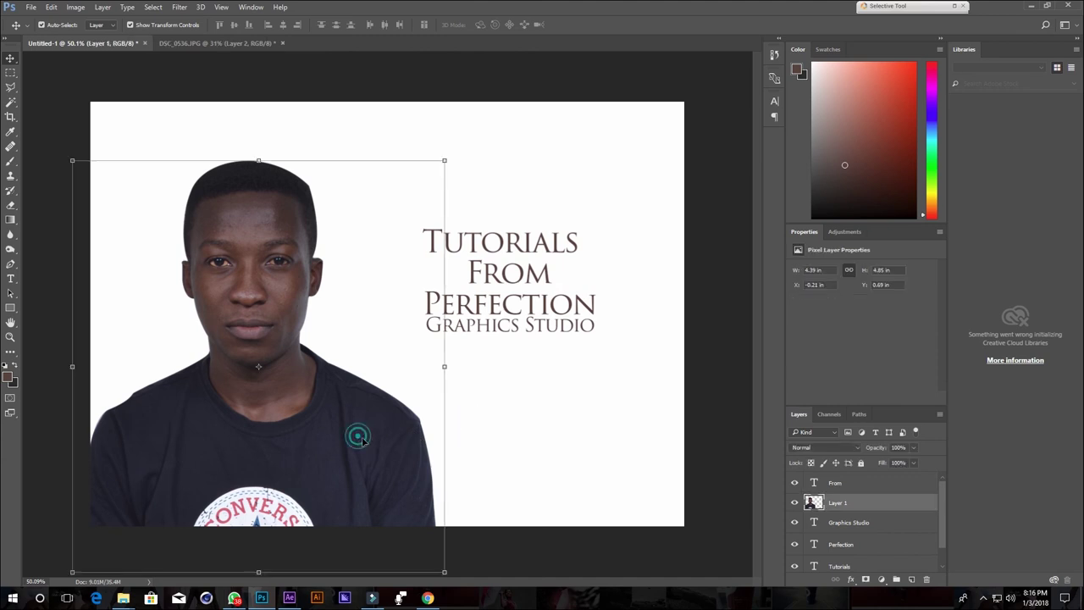
left_click_drag(357, 436, 340, 426)
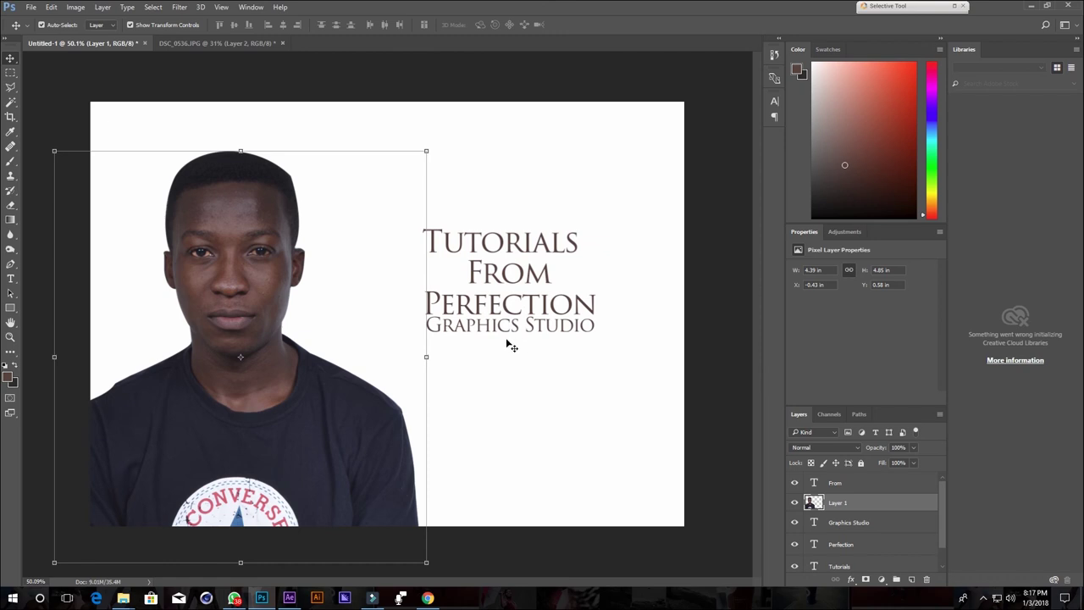
left_click(505, 281)
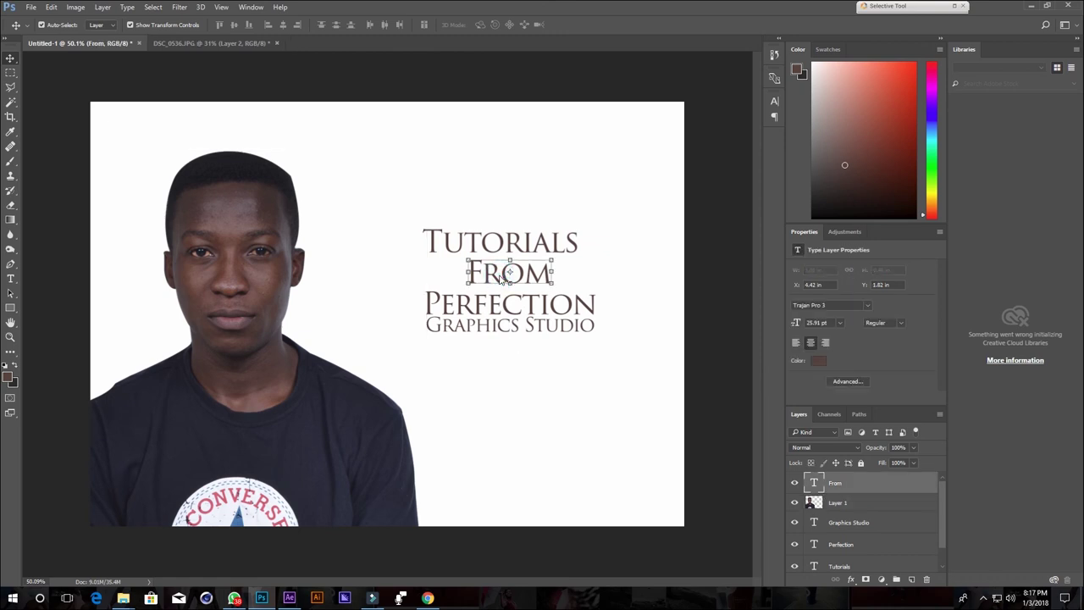
left_click(504, 311)
left_click(502, 336)
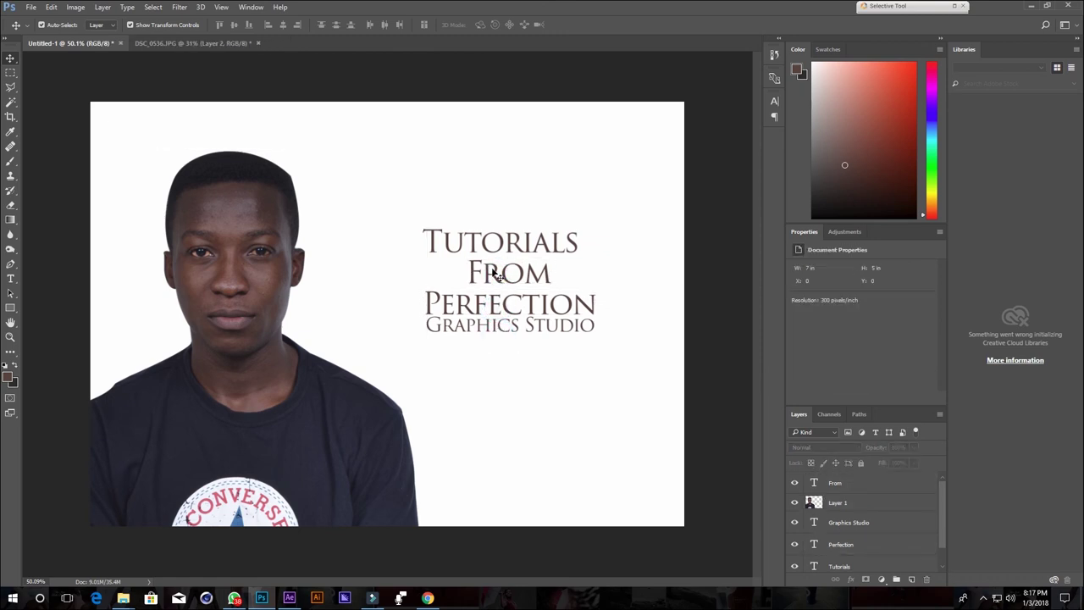
left_click(502, 241)
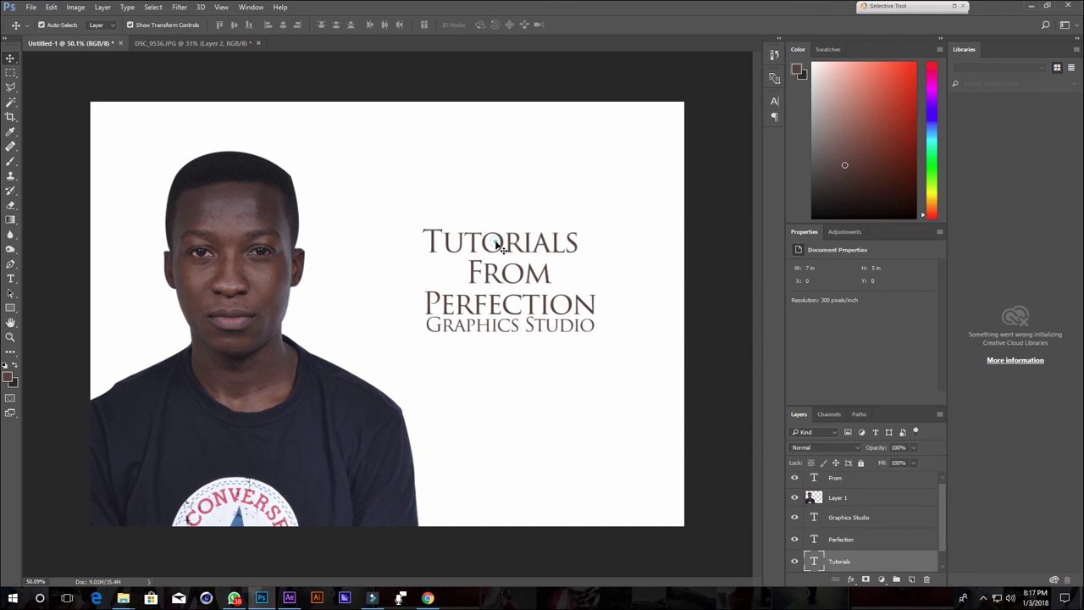
left_click(102, 9)
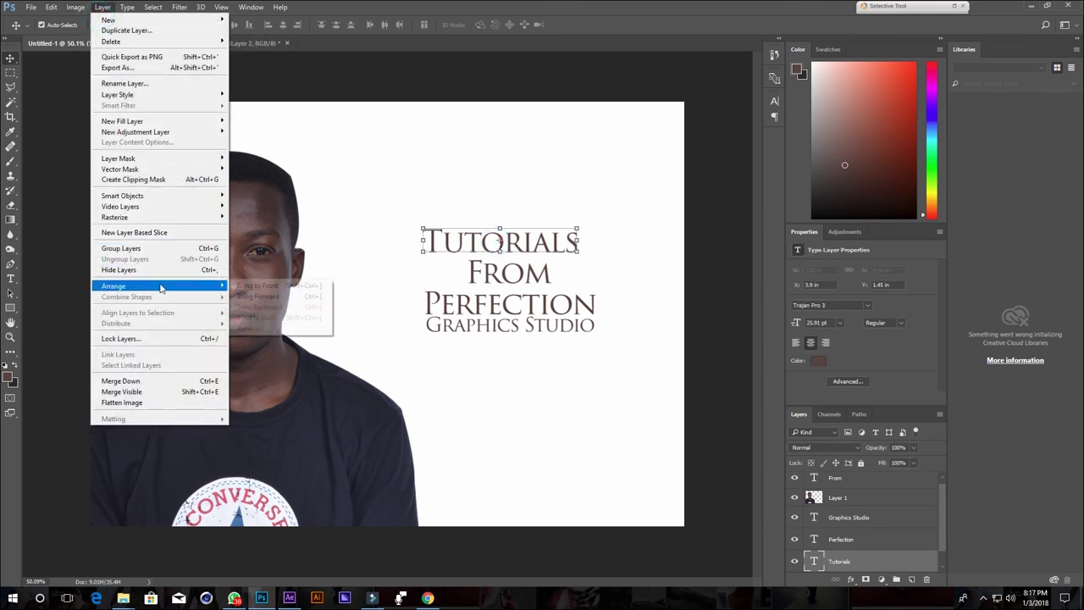
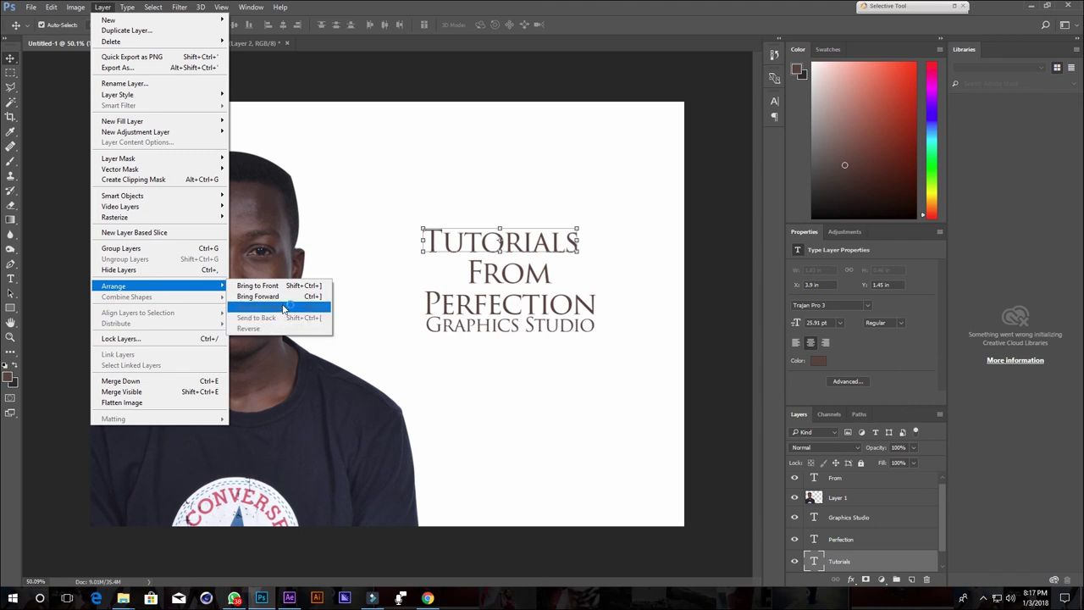
Select the heading and photo layers, toggling the Graphics Studio text's visibility off and on
left_click(482, 413)
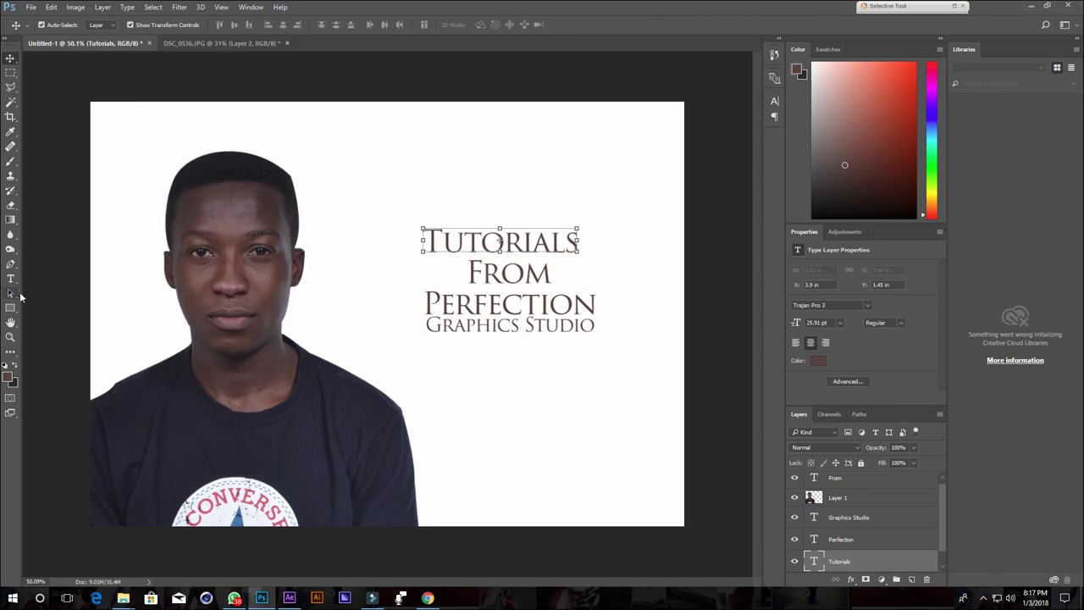
left_click(458, 386)
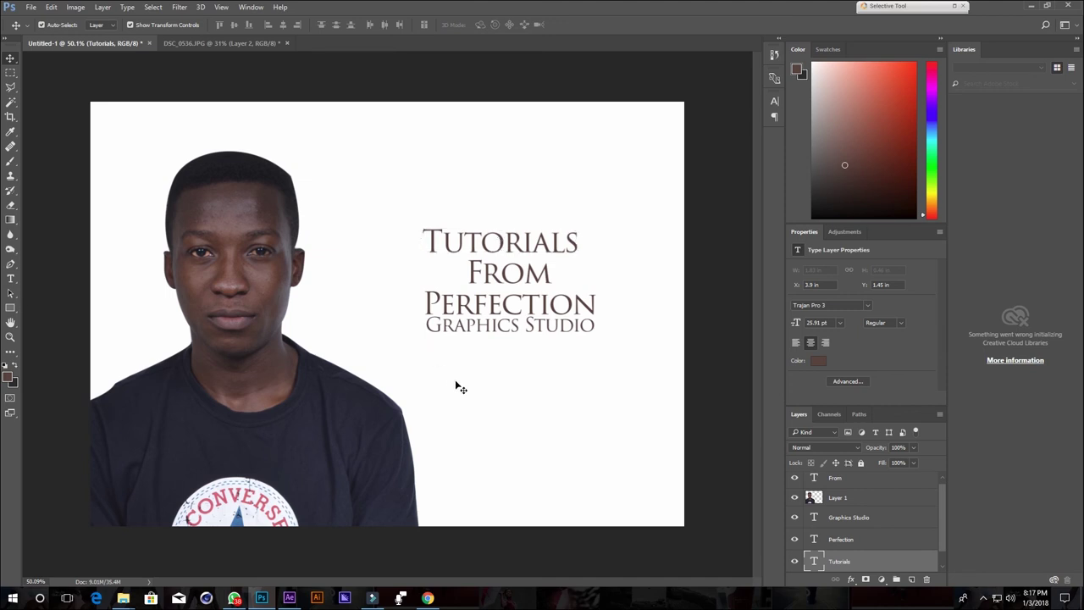
left_click(514, 244)
left_click(806, 501)
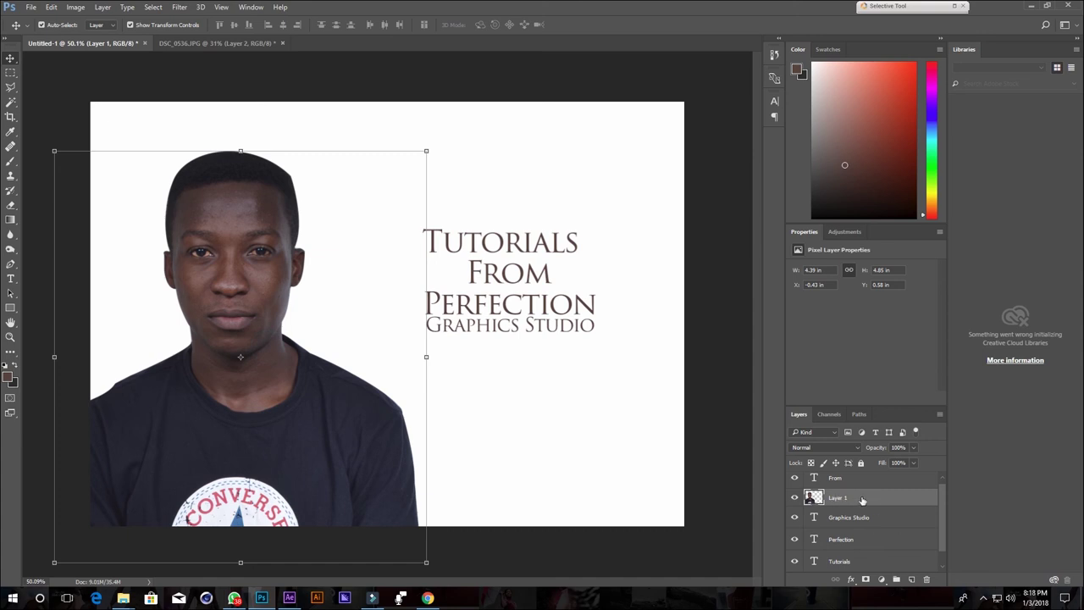
left_click(815, 518)
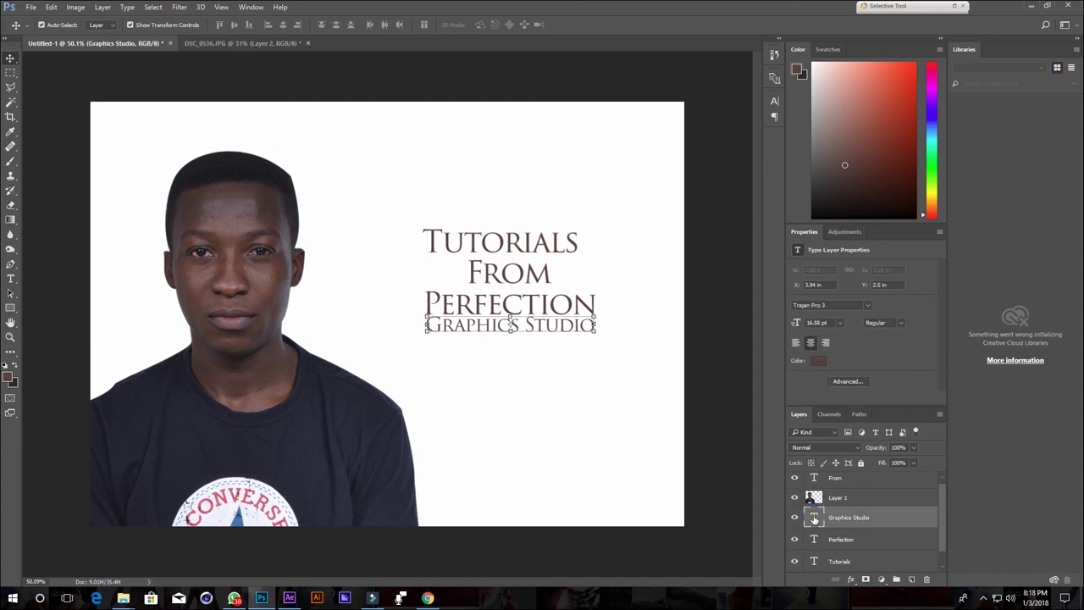
left_click(814, 519)
left_click(796, 518)
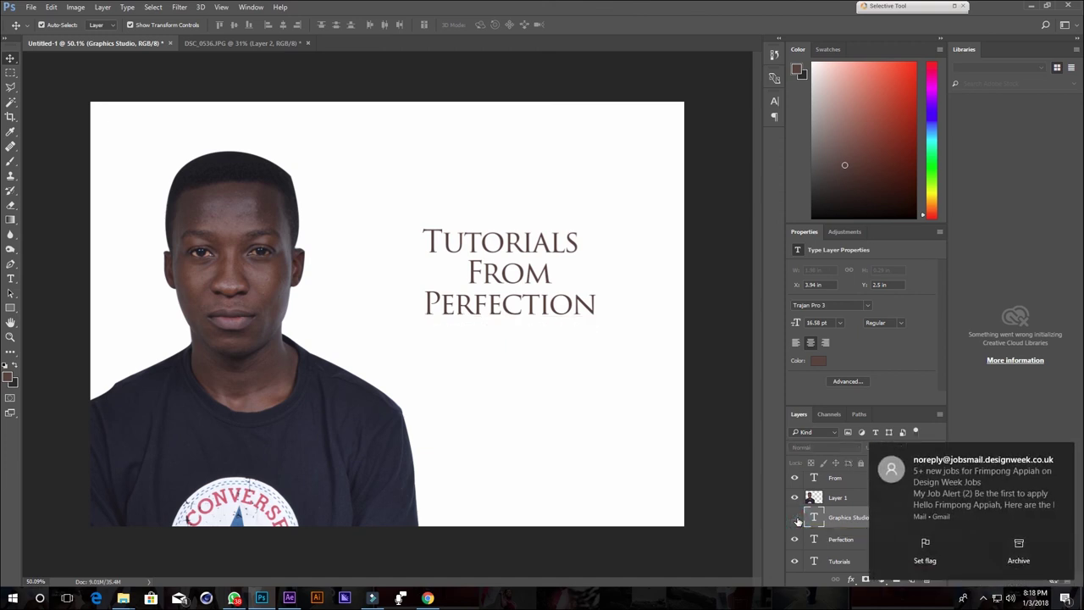
left_click(796, 518)
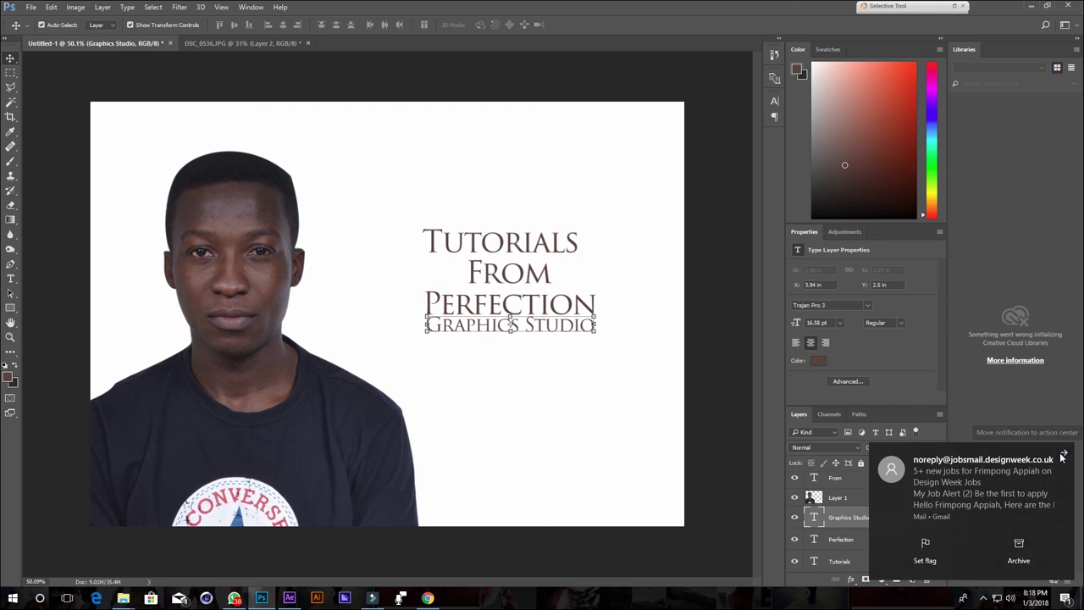
Dismiss the mail notification and start editing the Graphics Studio text, restoring the maximized window
left_click(1063, 456)
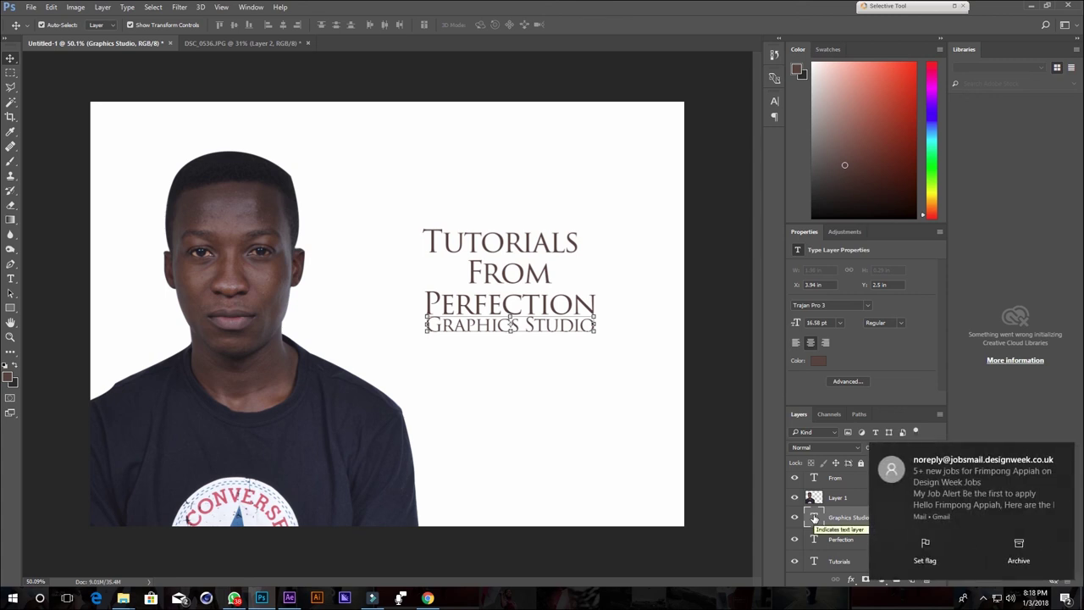
left_click(1065, 449)
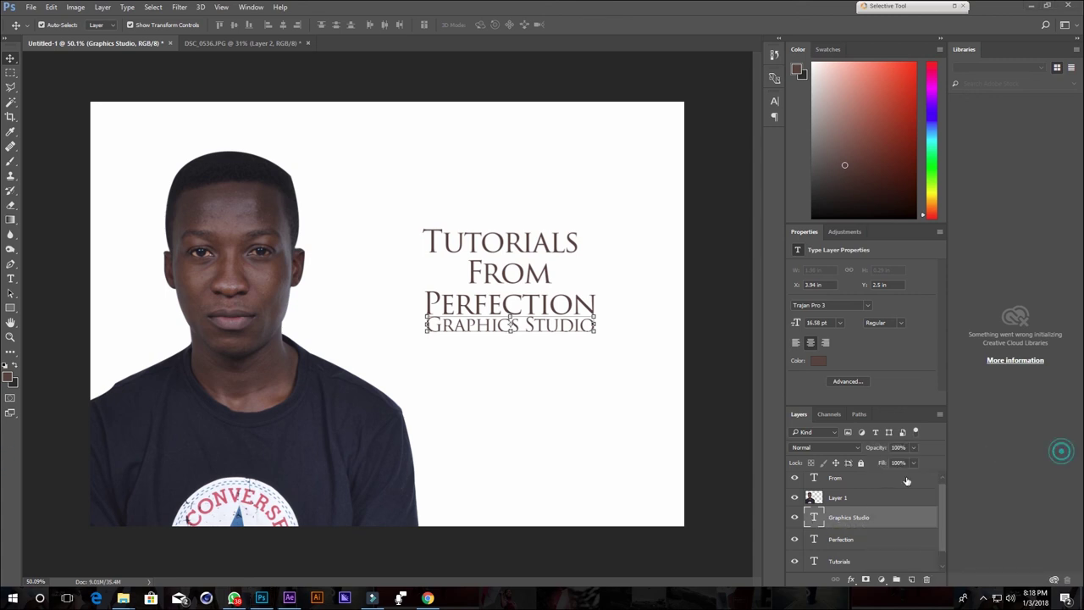
double_click(814, 518)
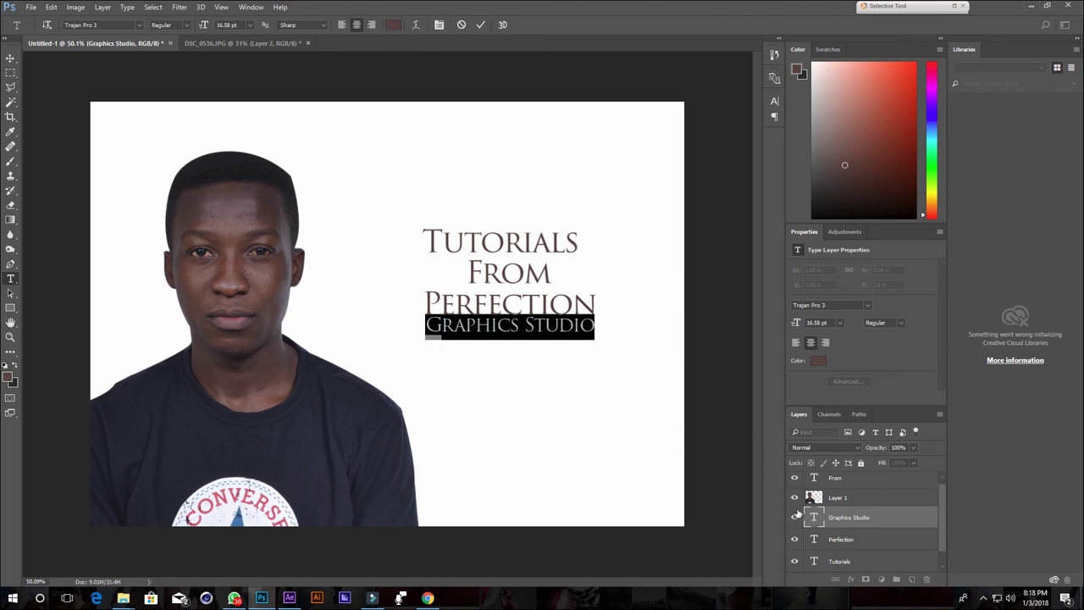
left_click(394, 27)
double_click(403, 11)
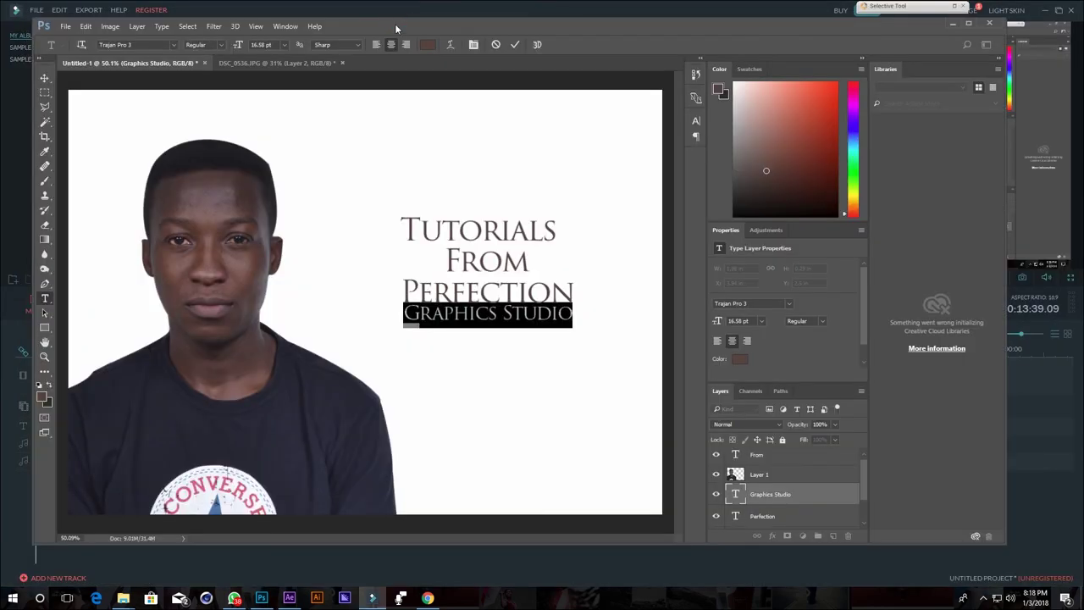
double_click(417, 22)
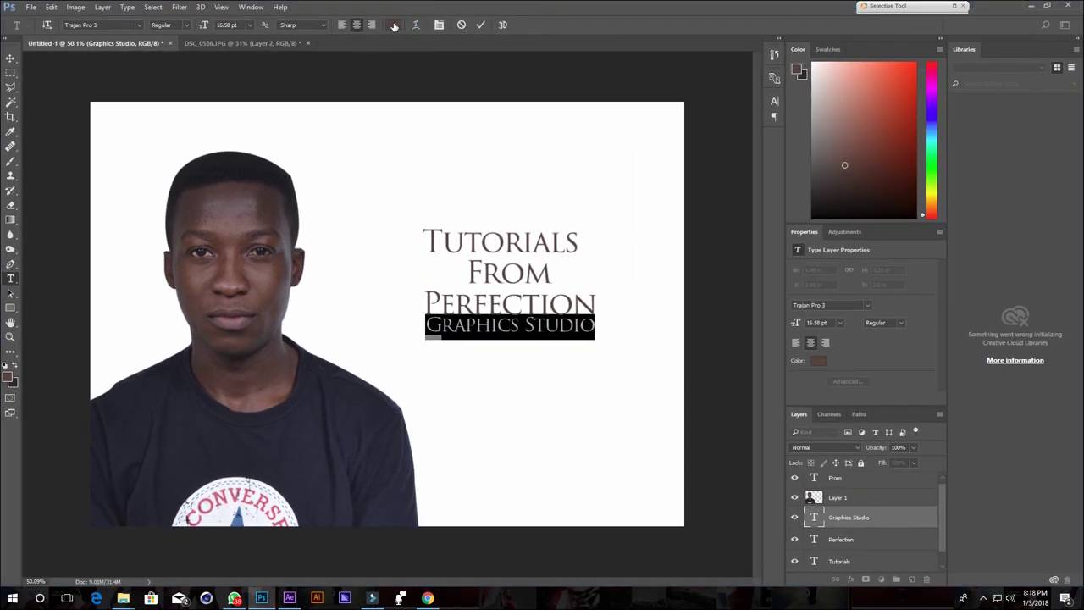
Try red-orange, dark blue and green on Graphics Studio, then leave it dark brown
left_click(394, 26)
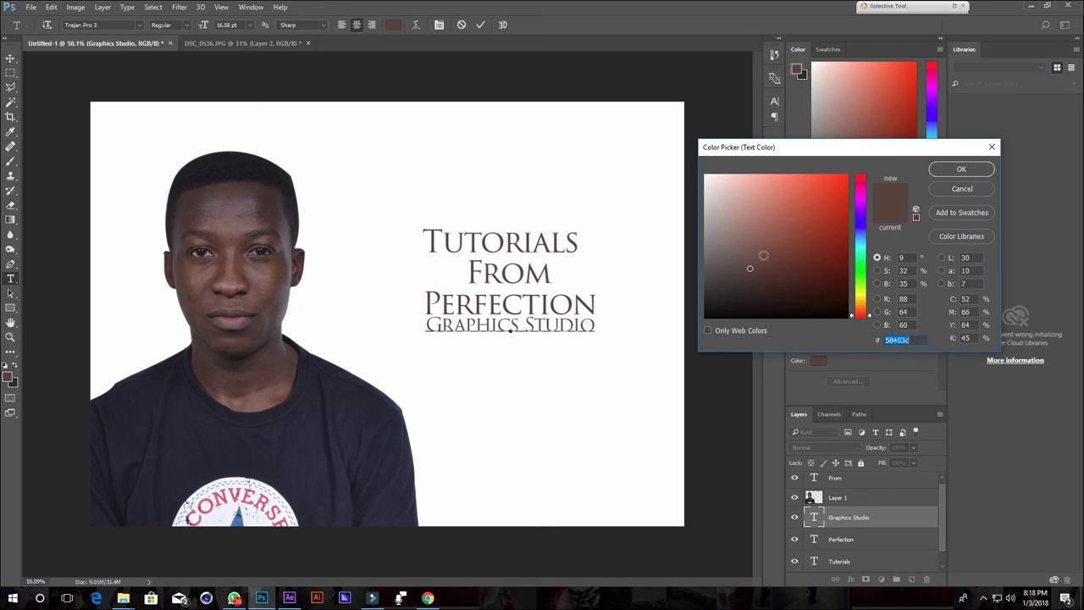
mouse_move(771, 237)
left_mouse_down()
mouse_move(829, 191)
mouse_move(821, 230)
mouse_move(832, 267)
mouse_move(802, 282)
mouse_move(740, 251)
mouse_move(729, 200)
mouse_move(798, 194)
left_mouse_up()
left_click(823, 274)
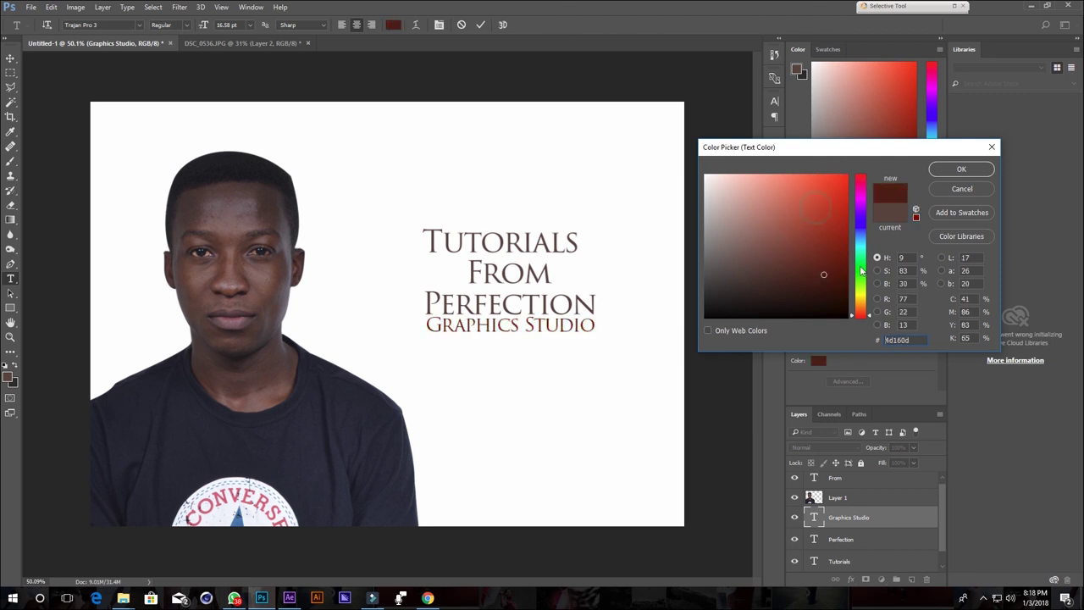
mouse_move(860, 314)
left_mouse_down()
mouse_move(860, 223)
mouse_move(860, 316)
left_mouse_up()
left_click(823, 210)
left_click(831, 189)
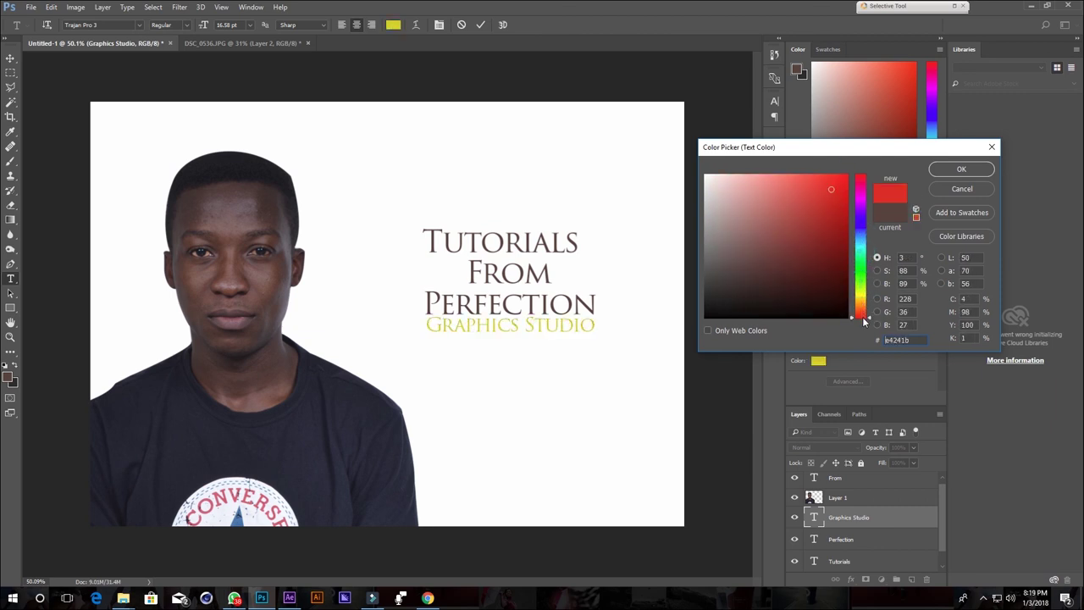
left_click(948, 194)
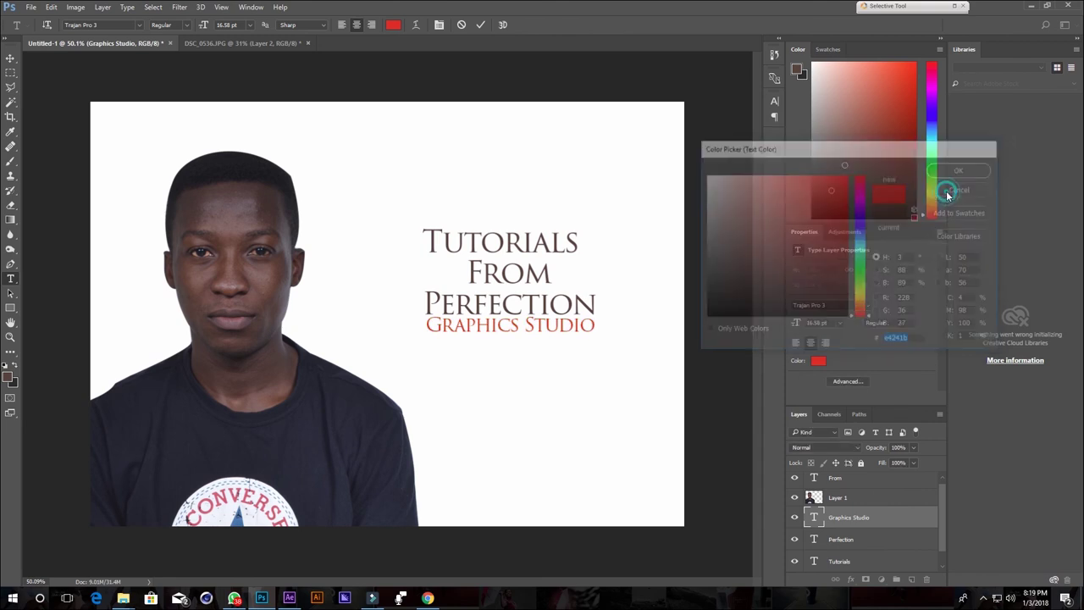
left_click(481, 24)
key("v")
Nudge the Tutorials line slightly right and recolour its text blue (0b4fac)
left_click(528, 244)
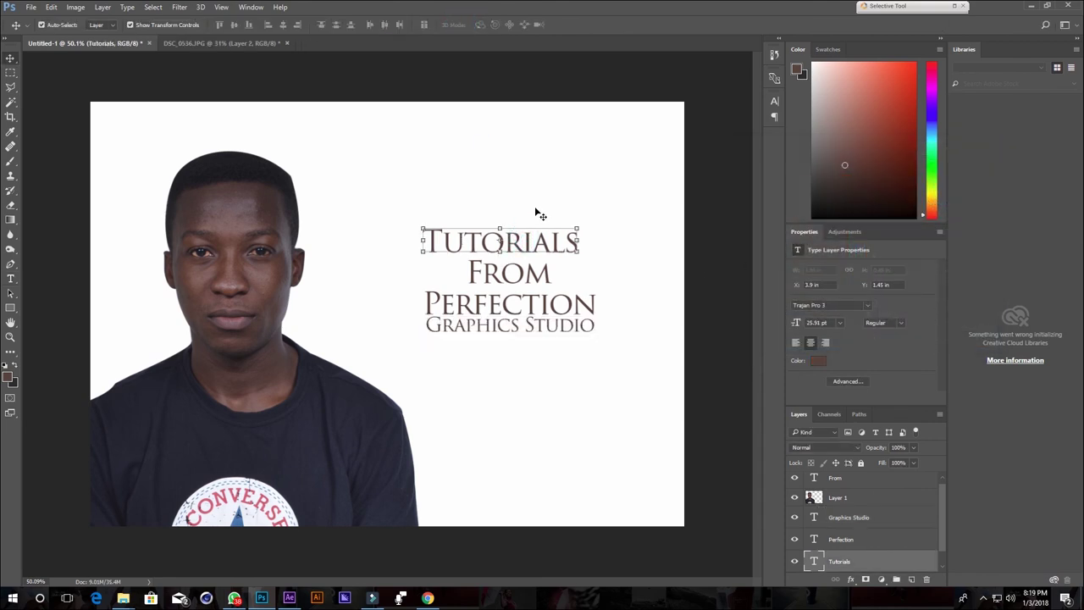
left_click_drag(543, 245, 552, 243)
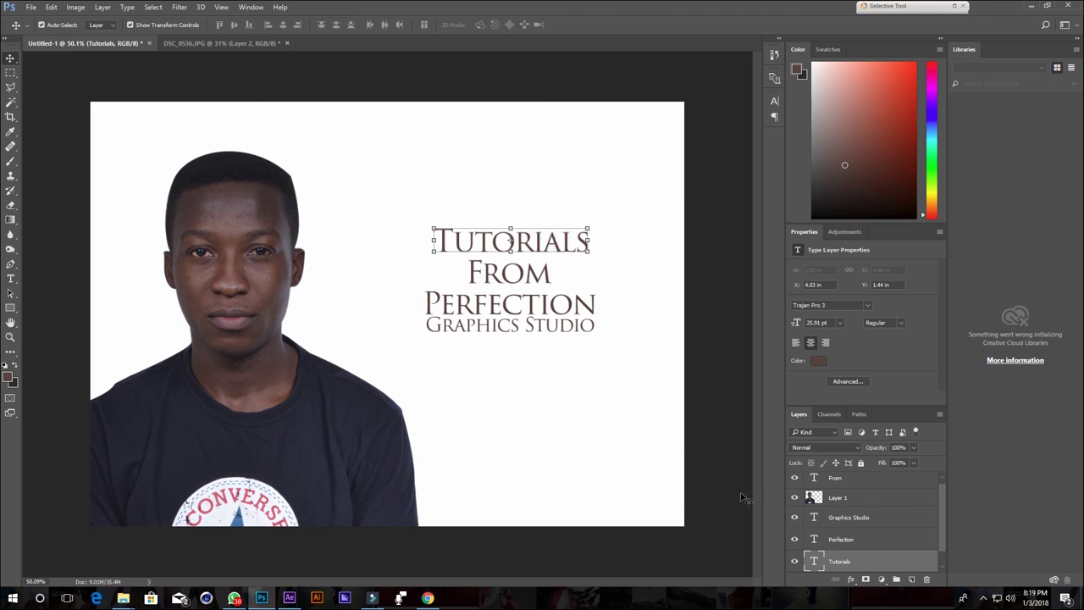
scroll(837, 556, "down", 1)
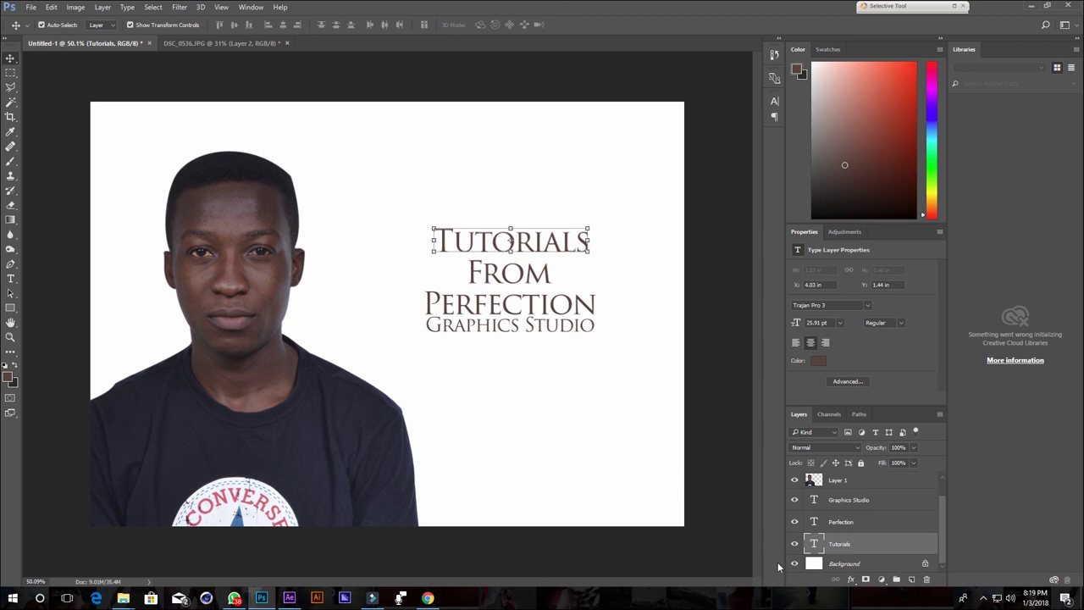
double_click(818, 546)
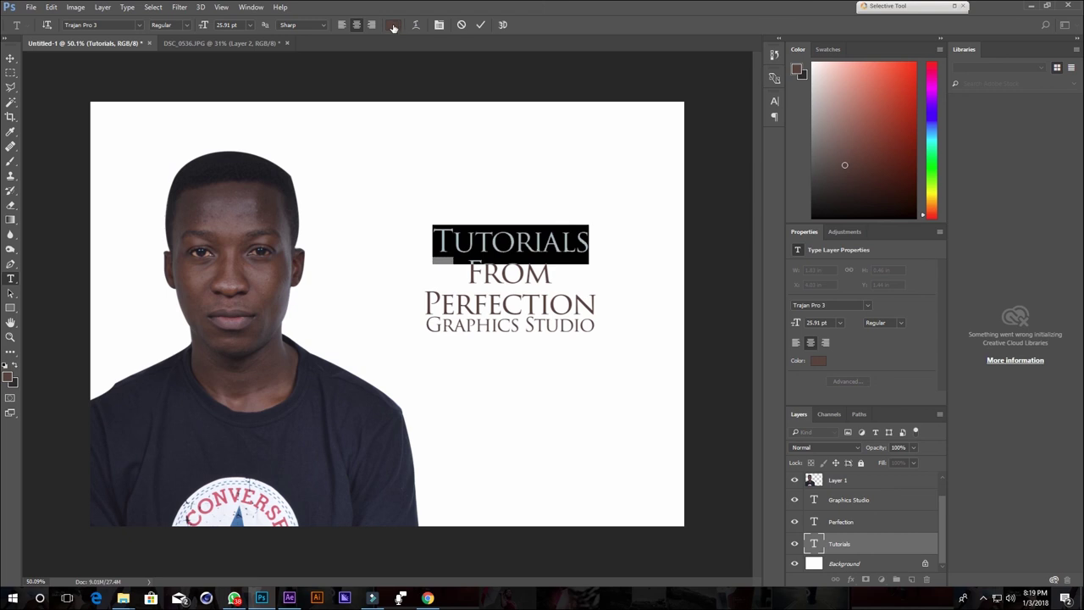
left_click(393, 26)
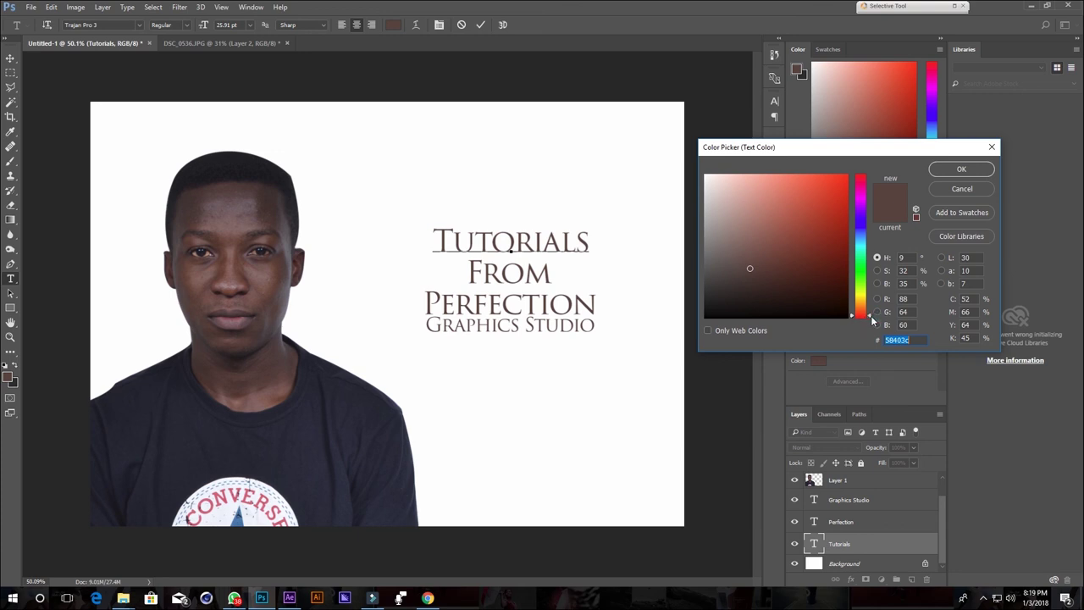
left_click_drag(869, 318, 872, 235)
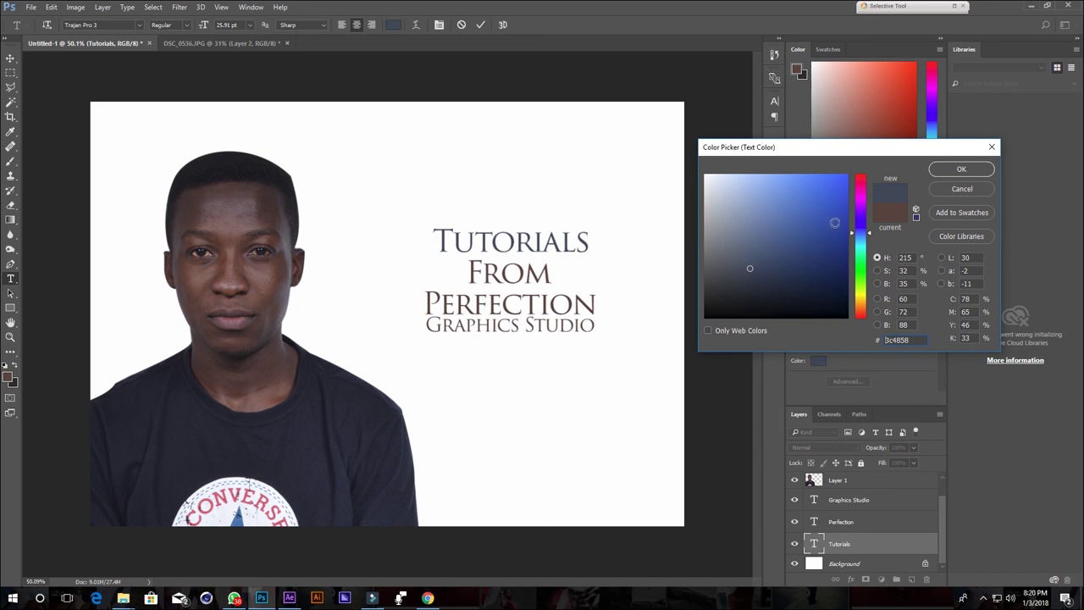
left_click(839, 221)
left_click(961, 169)
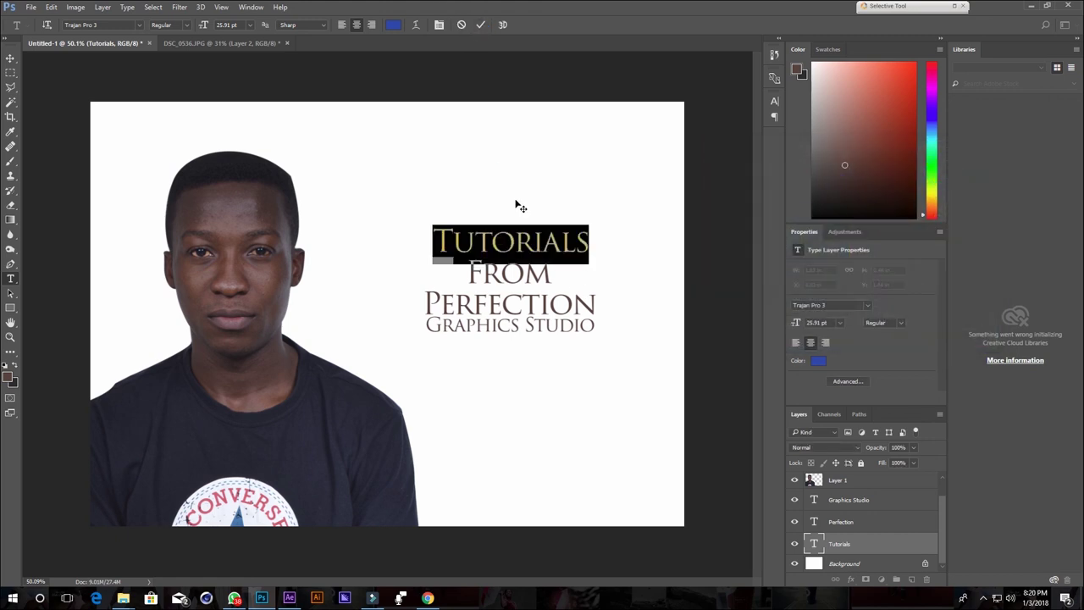
left_click(483, 25)
key("v")
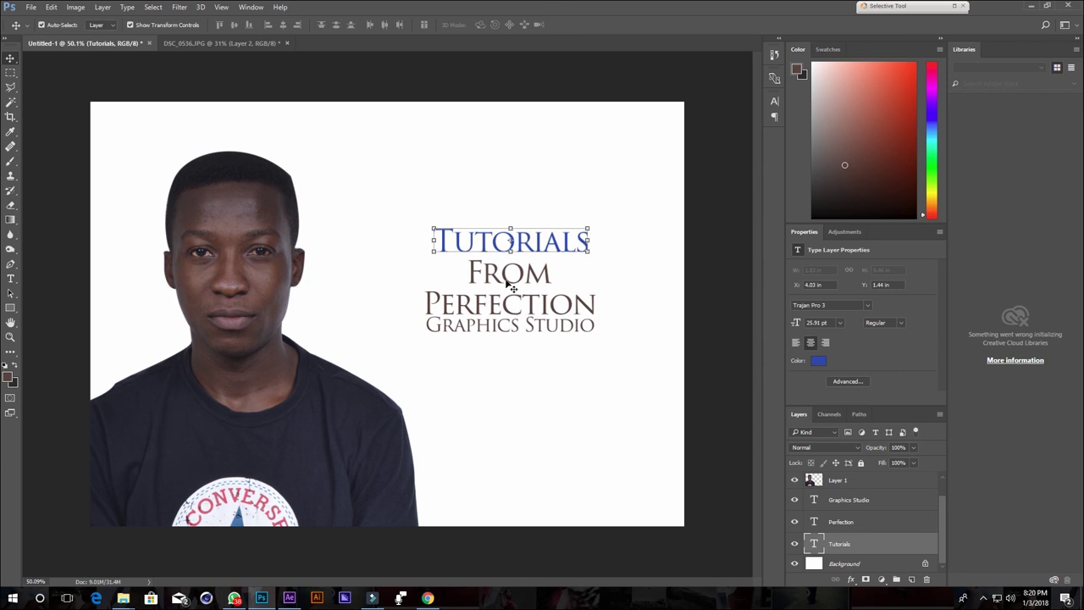
left_click(511, 275)
Recolour the From text bright magenta (eb02e8)
double_click(814, 483)
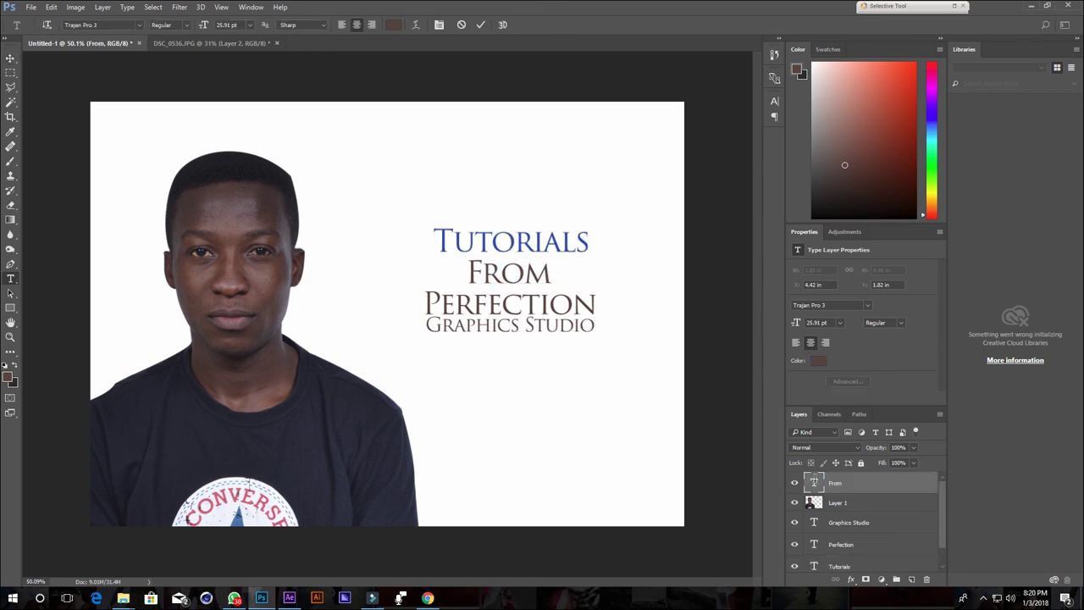
left_click(394, 25)
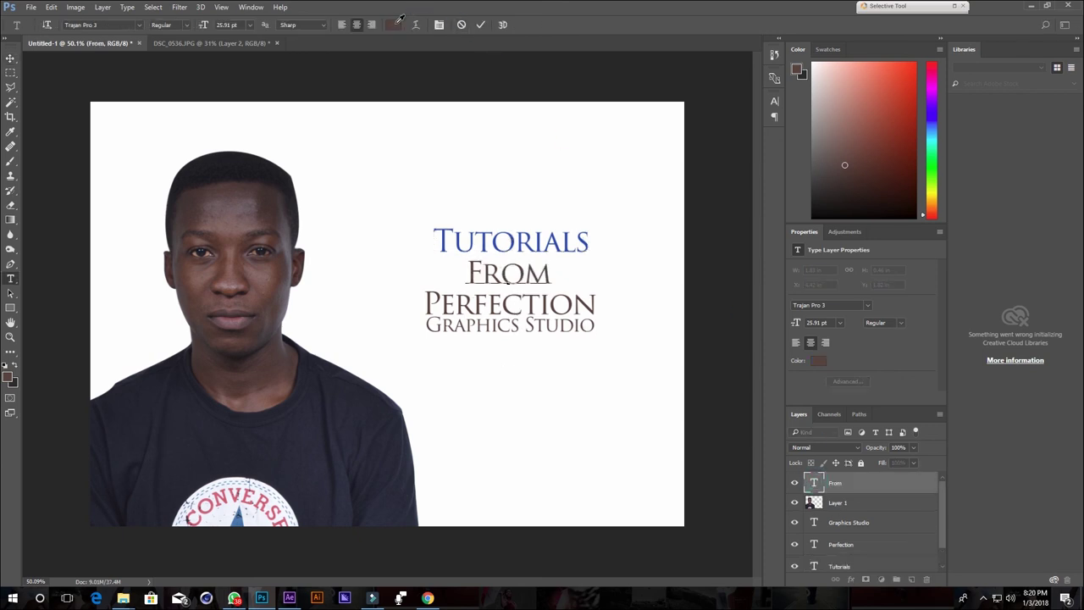
left_click_drag(860, 263, 860, 198)
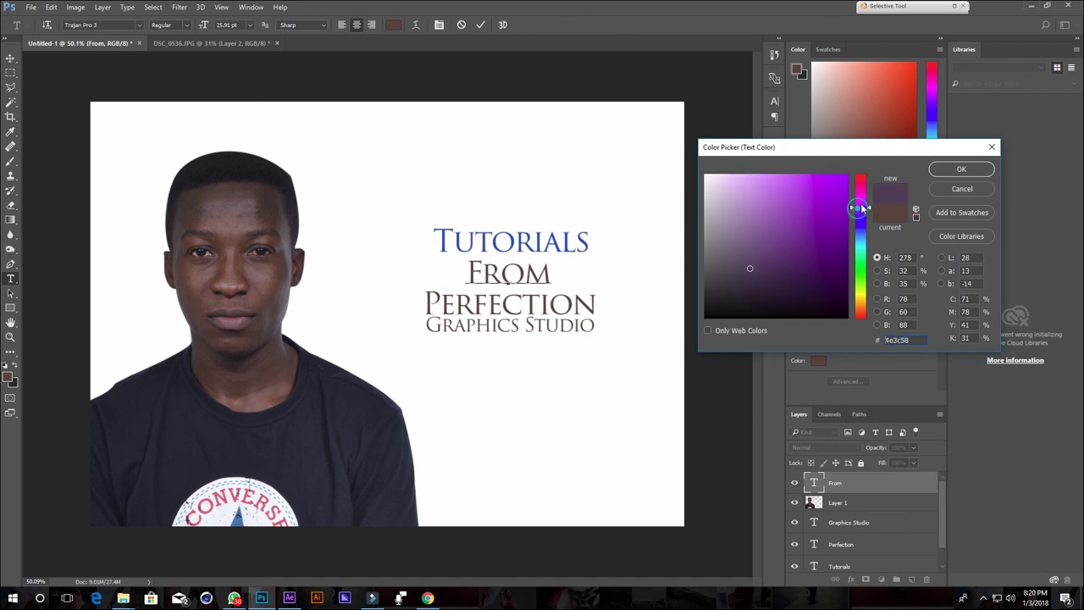
left_click(844, 185)
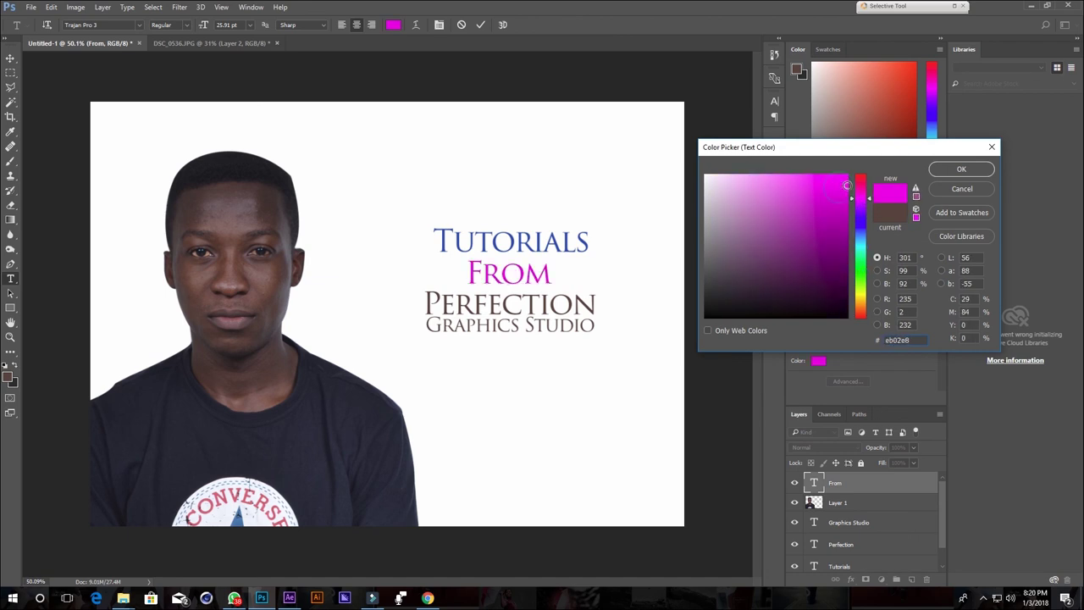
left_click(957, 170)
left_click(480, 24)
key("v")
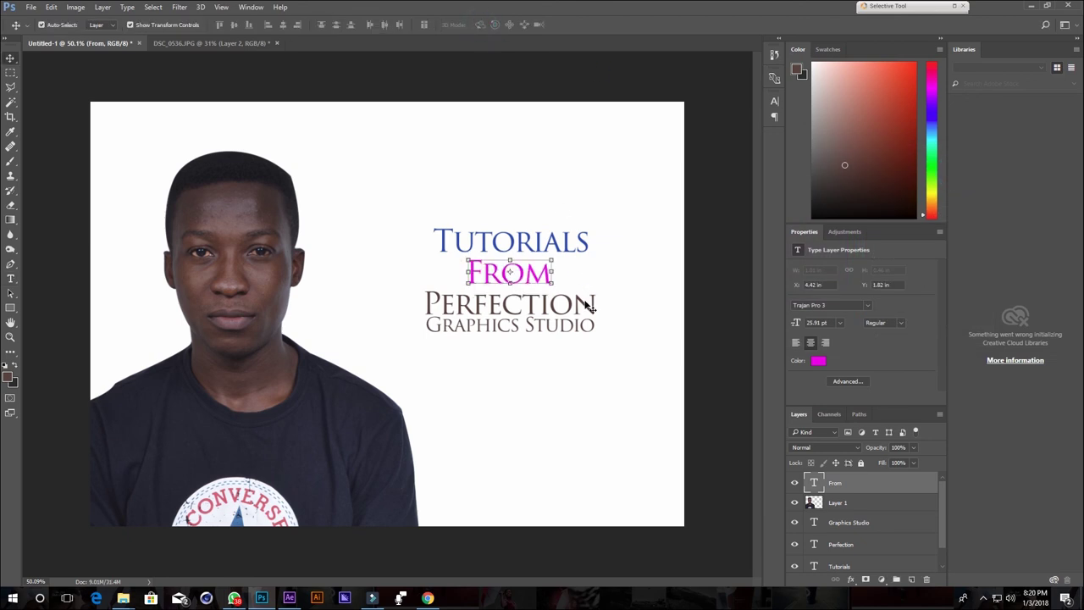
left_click(593, 302)
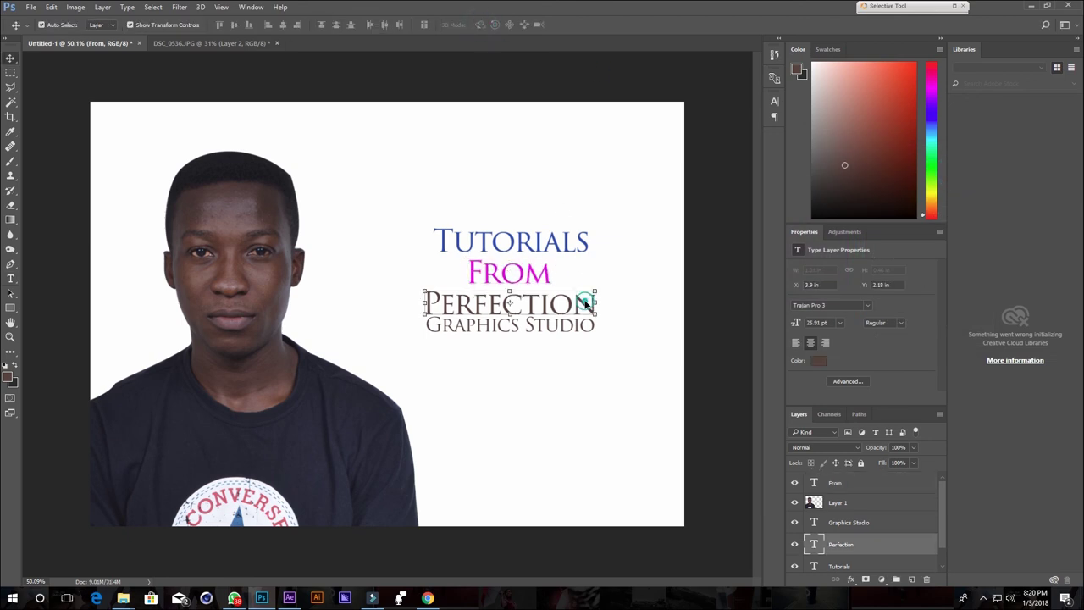
Recolour the Perfection text olive green (808102)
double_click(813, 545)
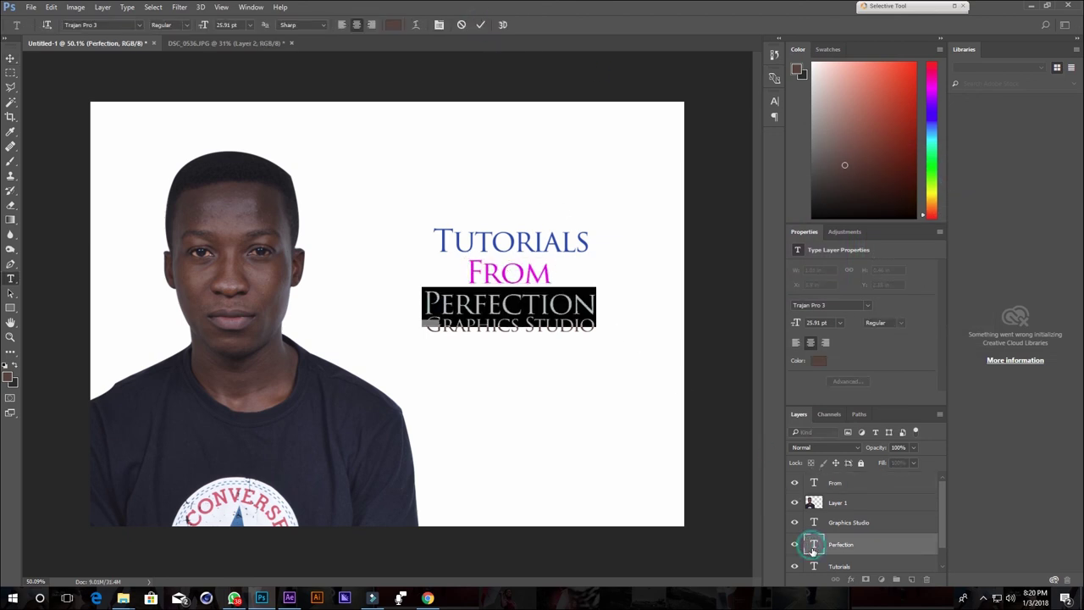
left_click(393, 25)
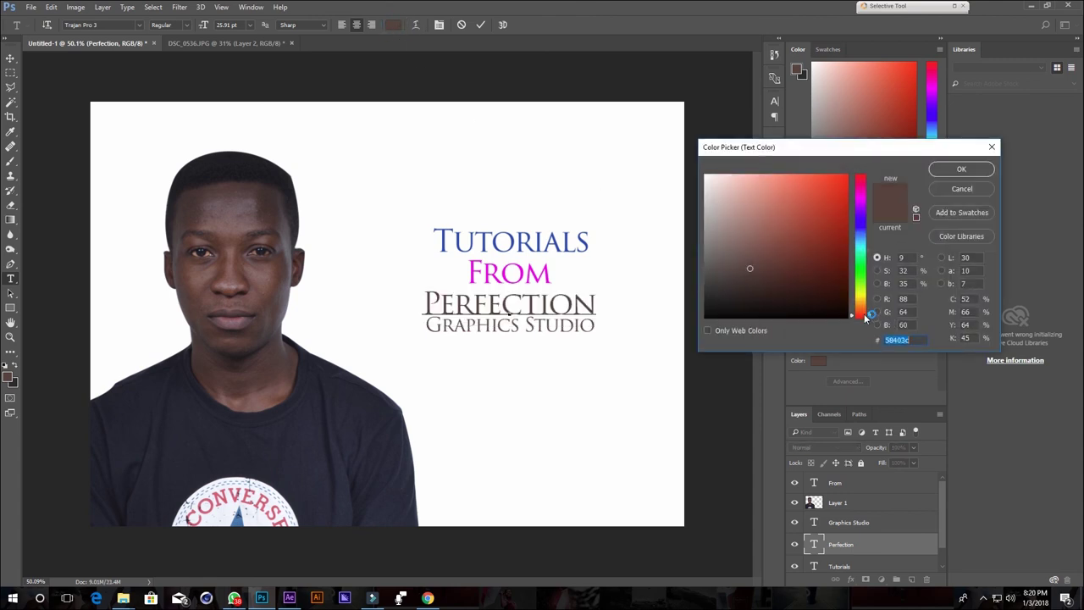
left_click_drag(864, 313, 864, 294)
left_click_drag(839, 192, 867, 180)
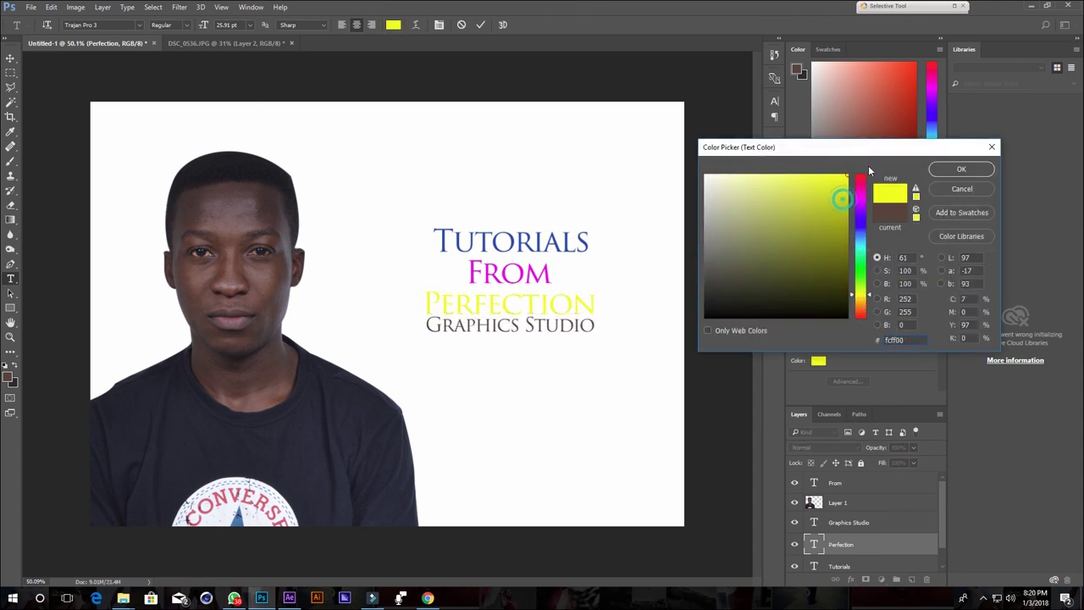
left_click(835, 267)
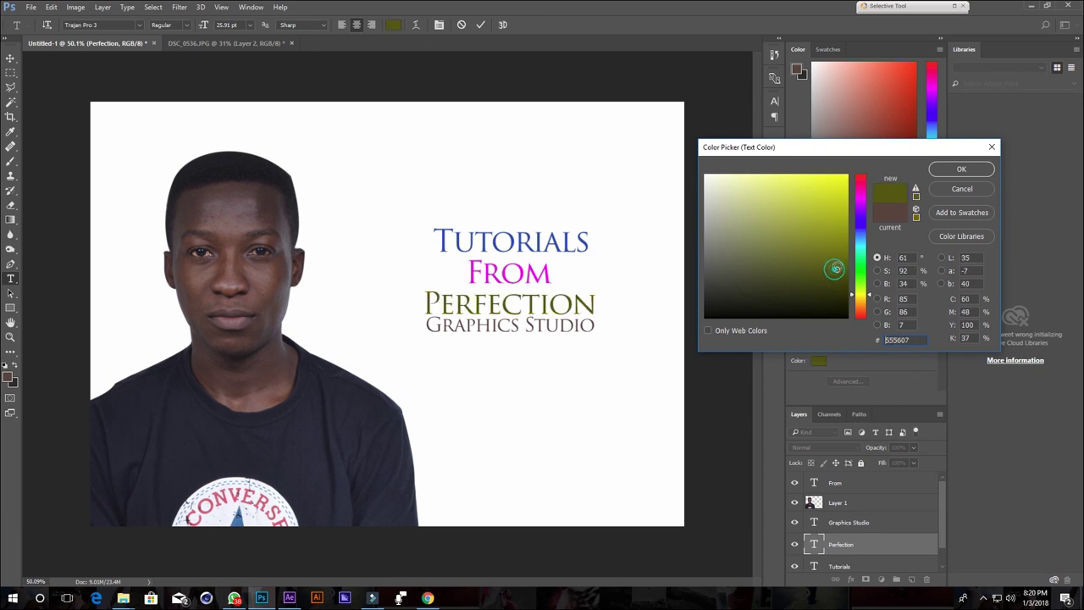
left_click(846, 245)
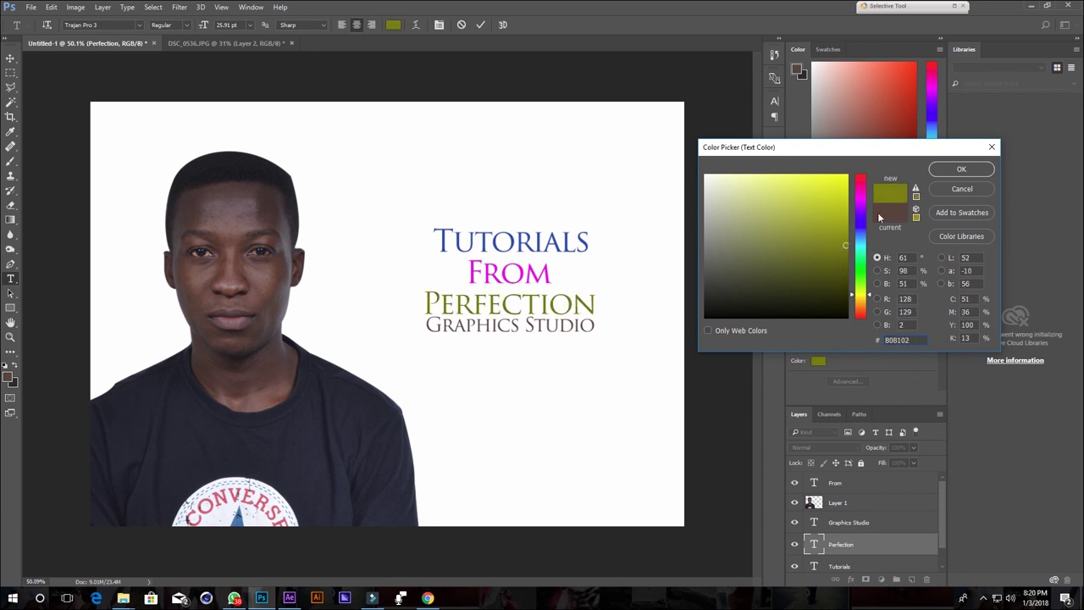
left_click(948, 170)
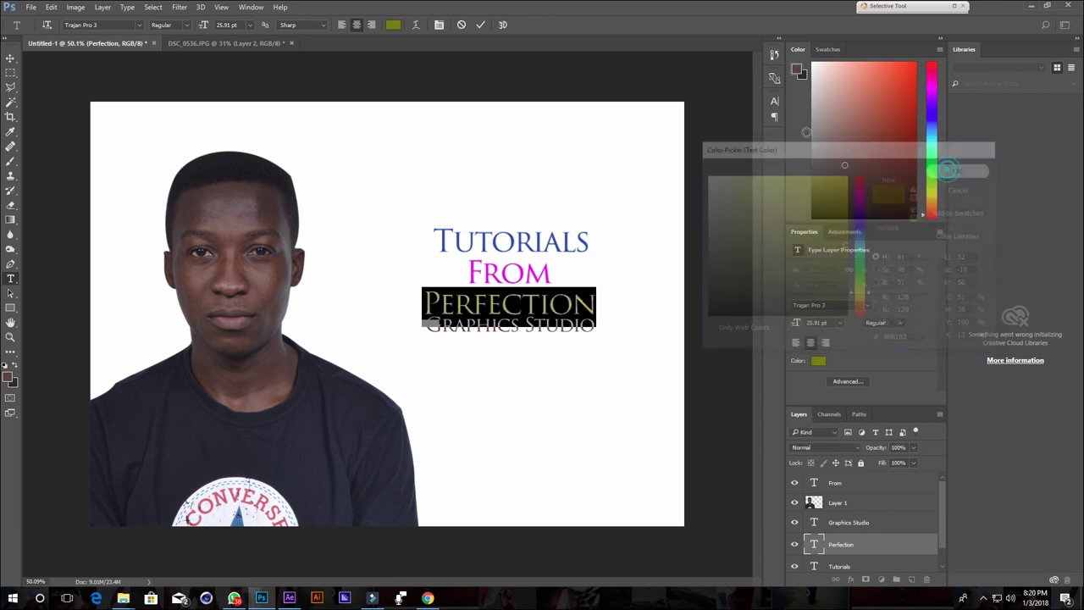
left_click(480, 25)
key("v")
left_click(573, 329)
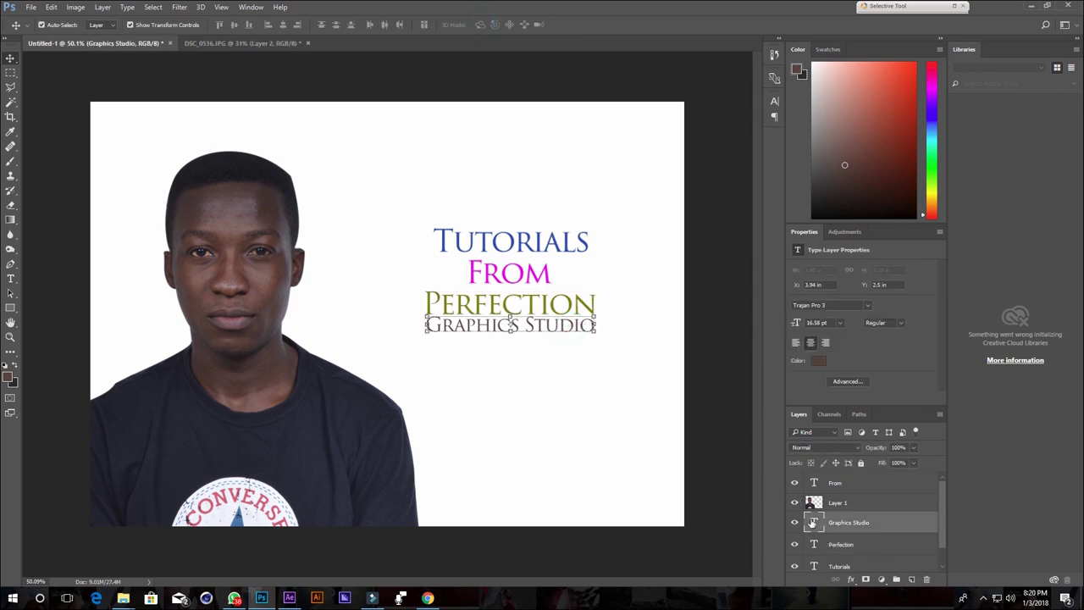
Set the Graphics Studio text colour to pure black (000000)
double_click(811, 523)
left_click(395, 24)
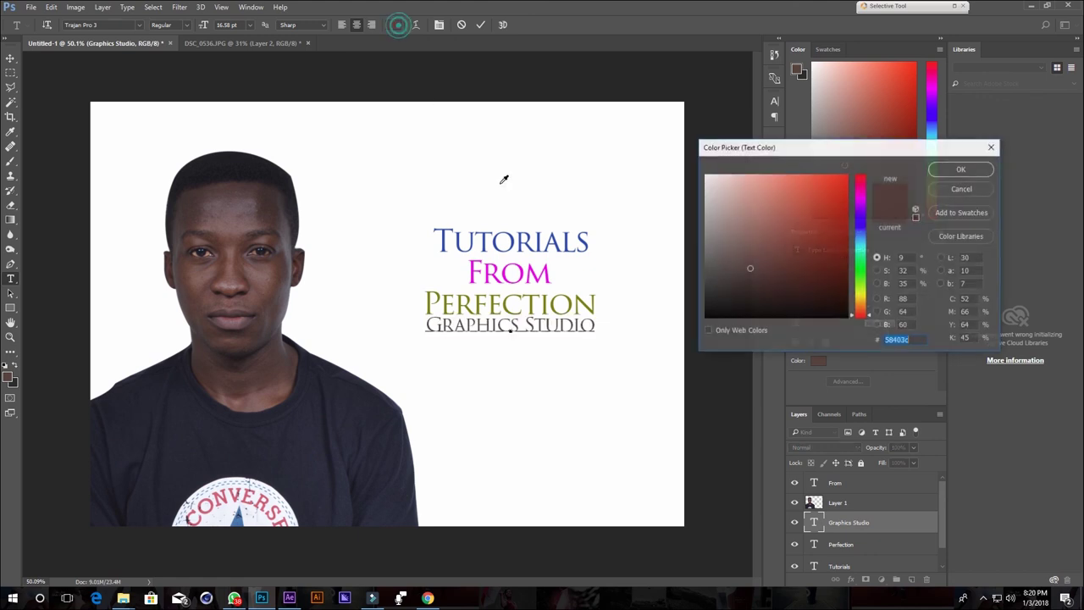
left_click_drag(746, 292, 706, 317)
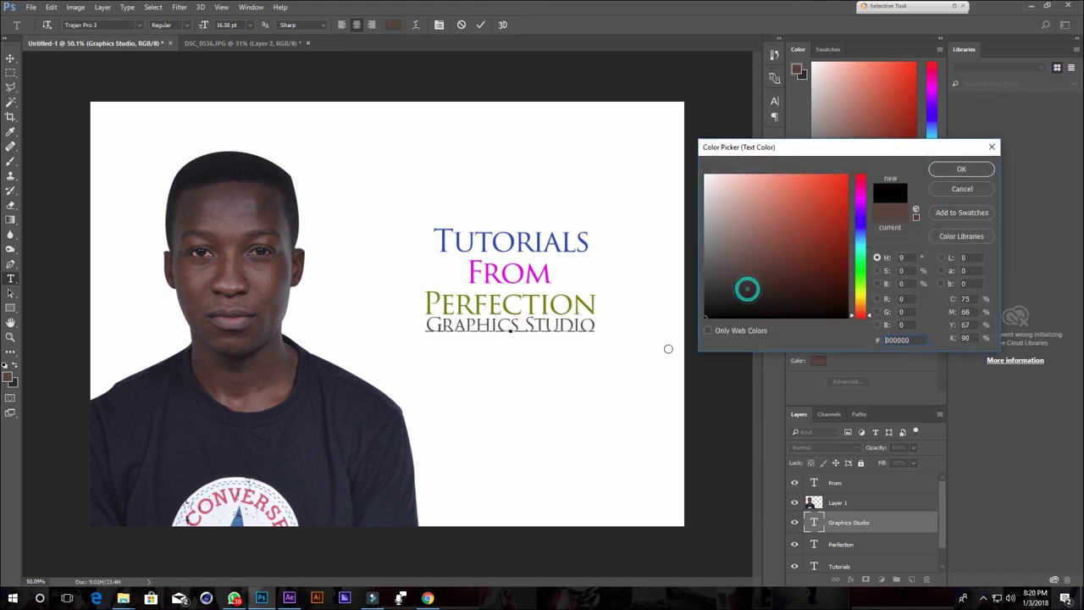
left_click(966, 170)
left_click(479, 24)
key("v")
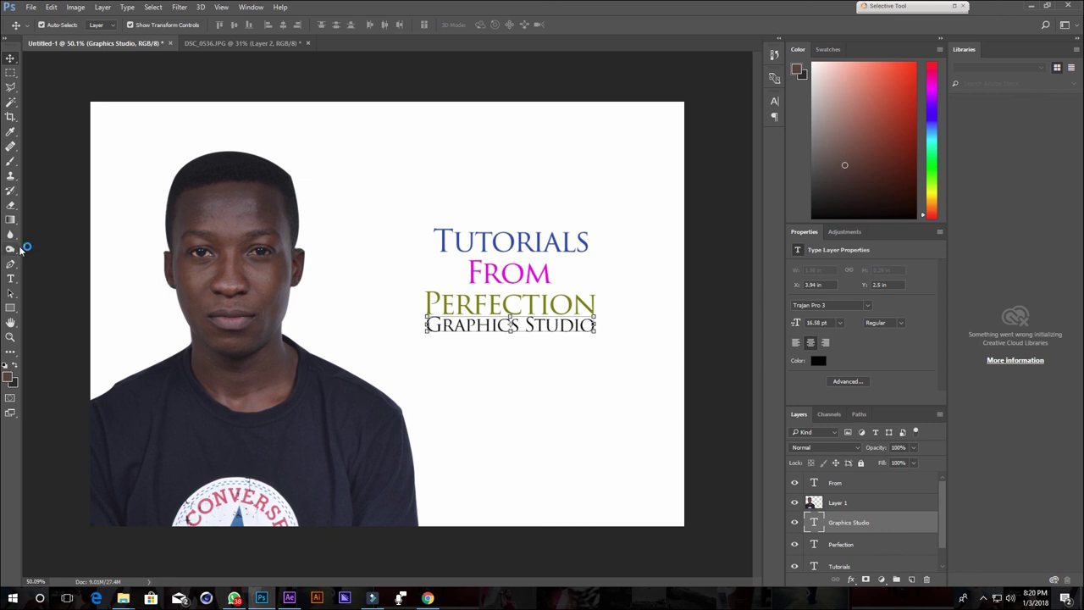
left_click(10, 249)
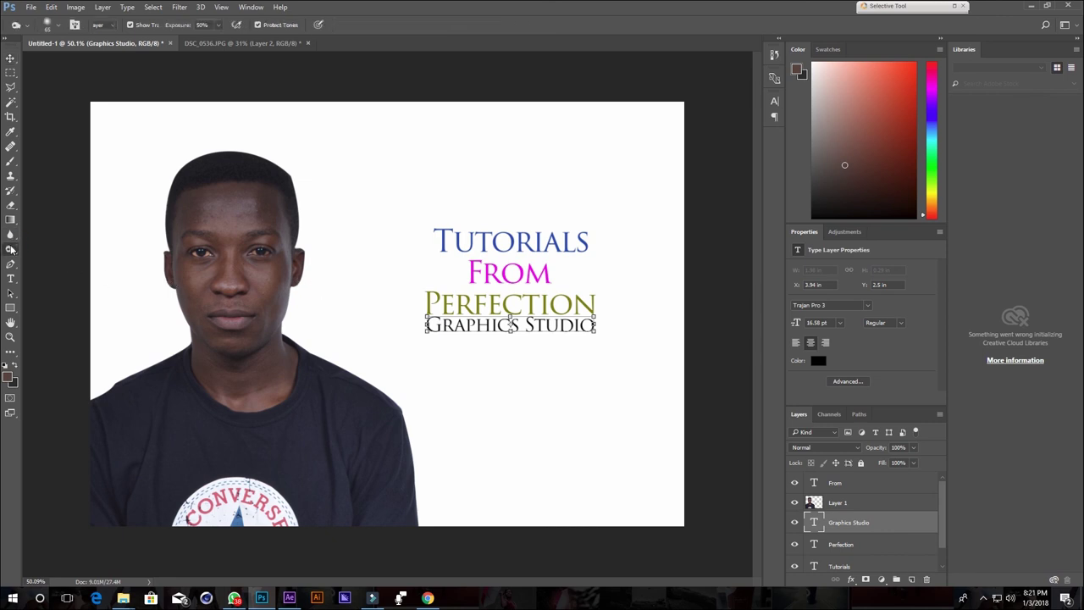
left_click(58, 251)
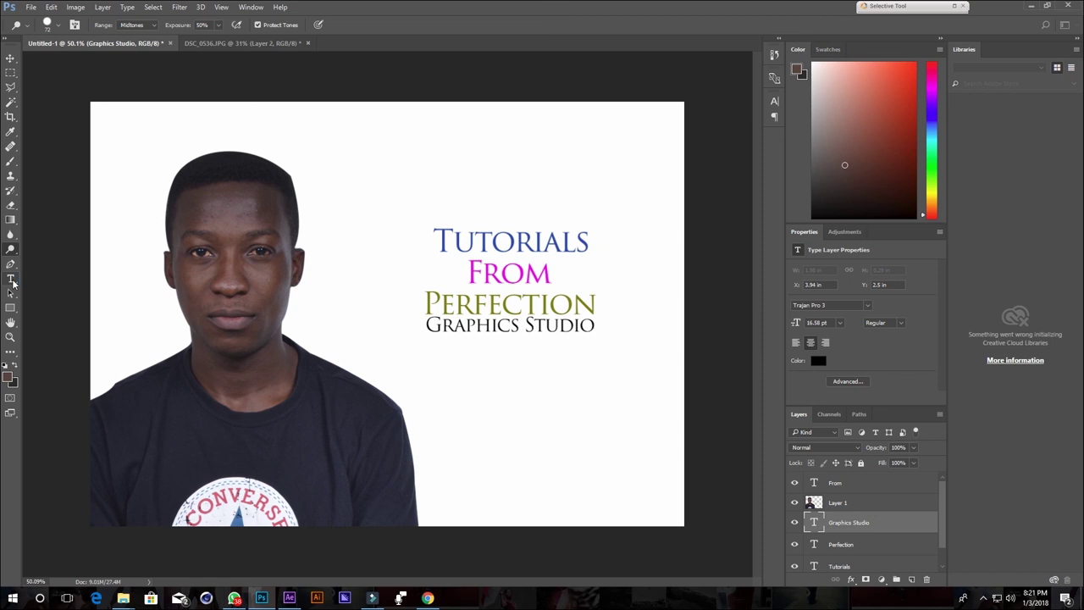
left_click(11, 280)
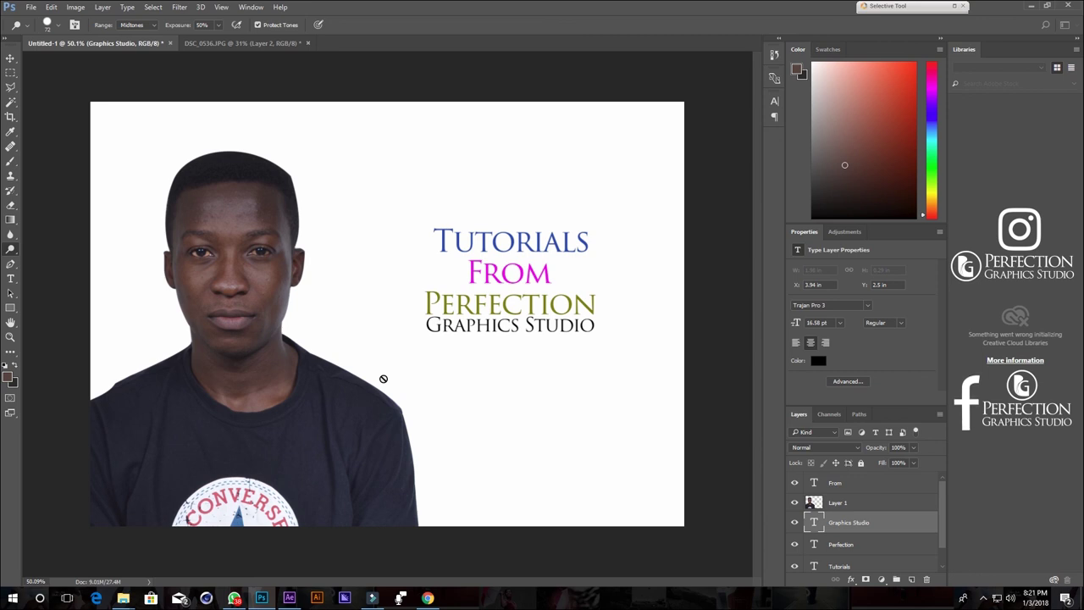
left_click(14, 59)
left_click(427, 175)
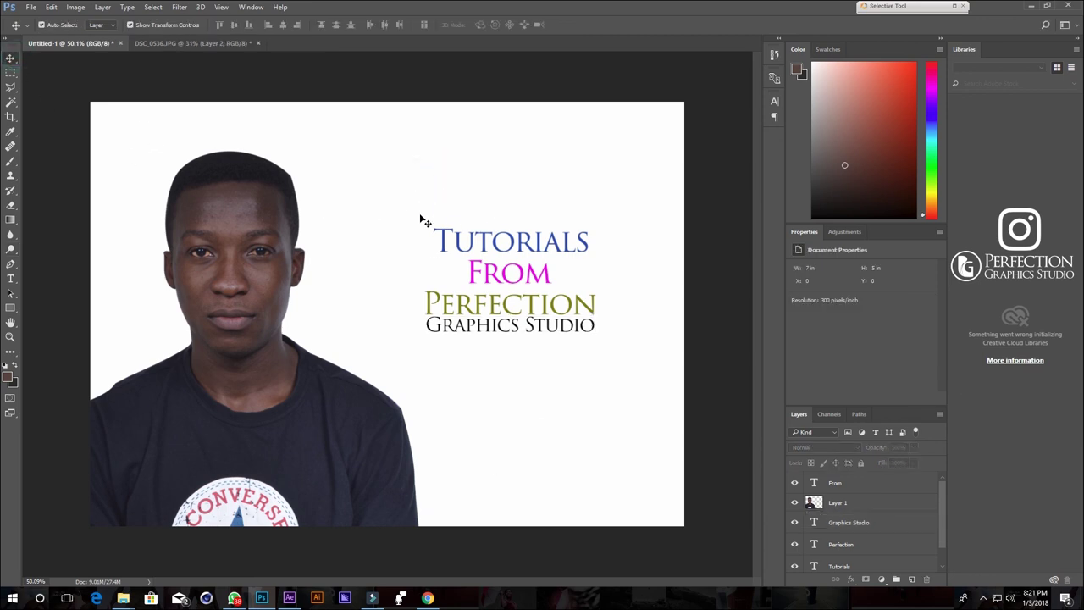